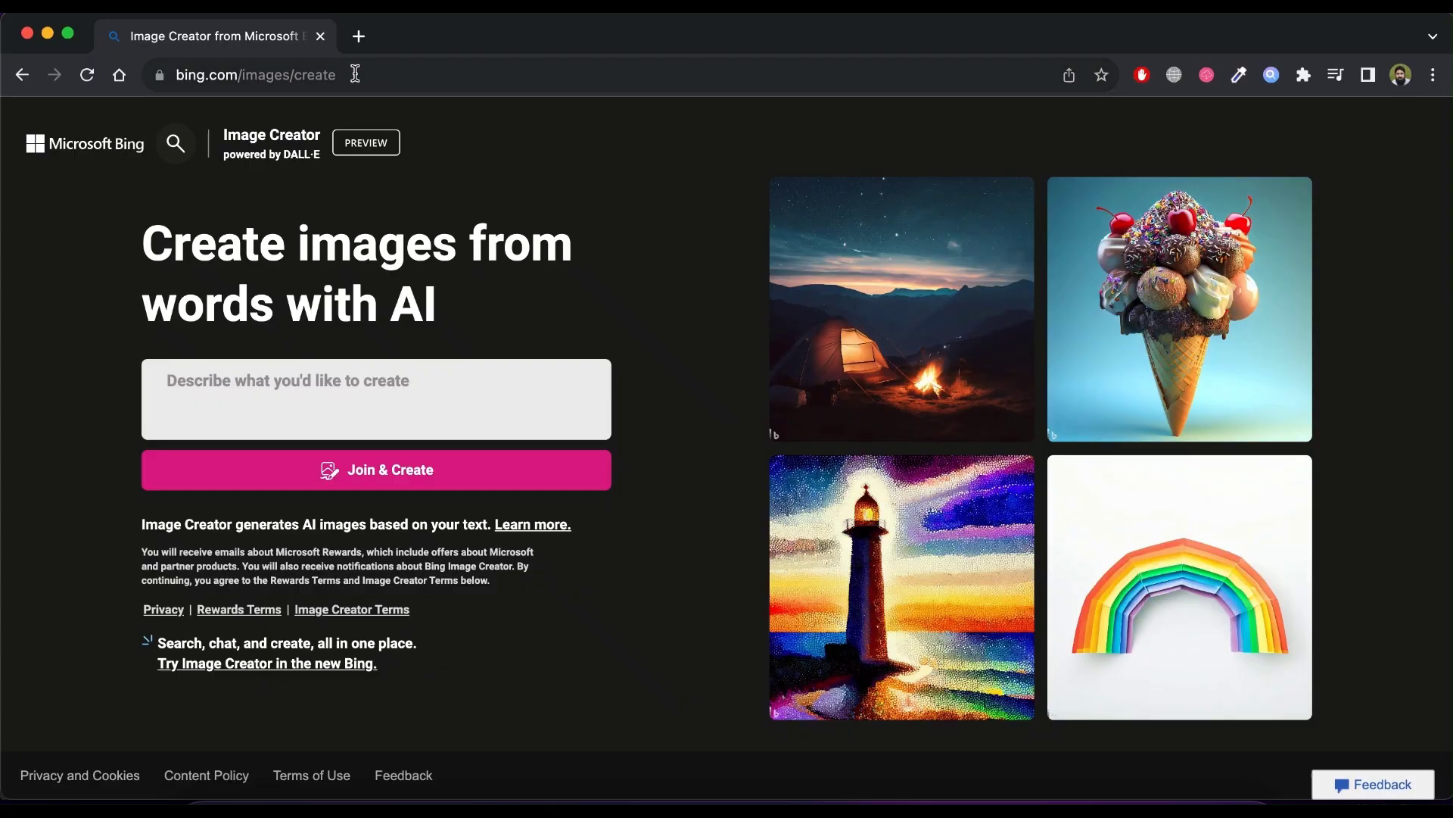
Sign in to Bing Image Creator with the Microsoft account name and password, and choose to stay signed in.
drag(361, 78, 169, 78)
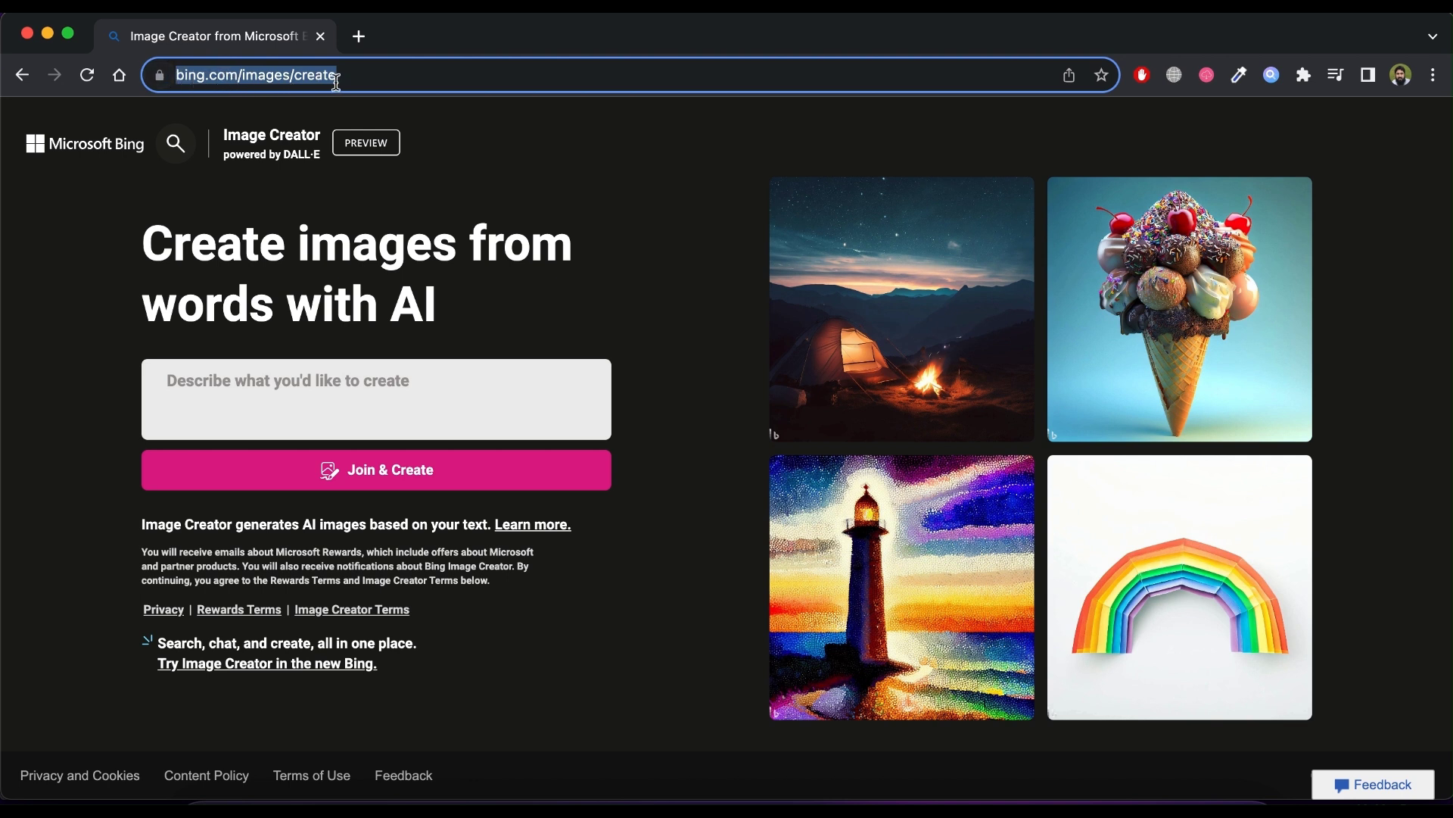
click(505, 326)
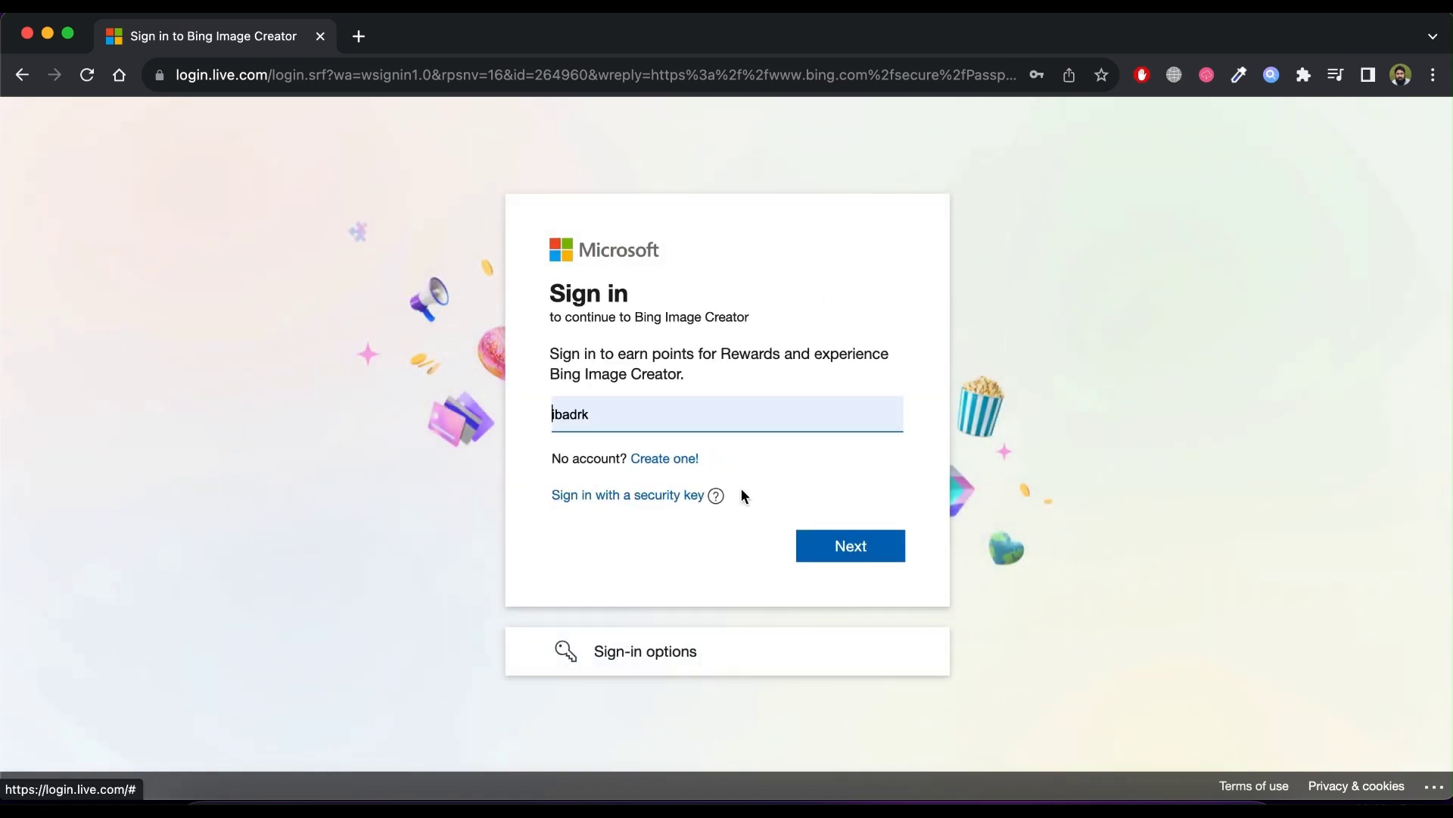
click(824, 539)
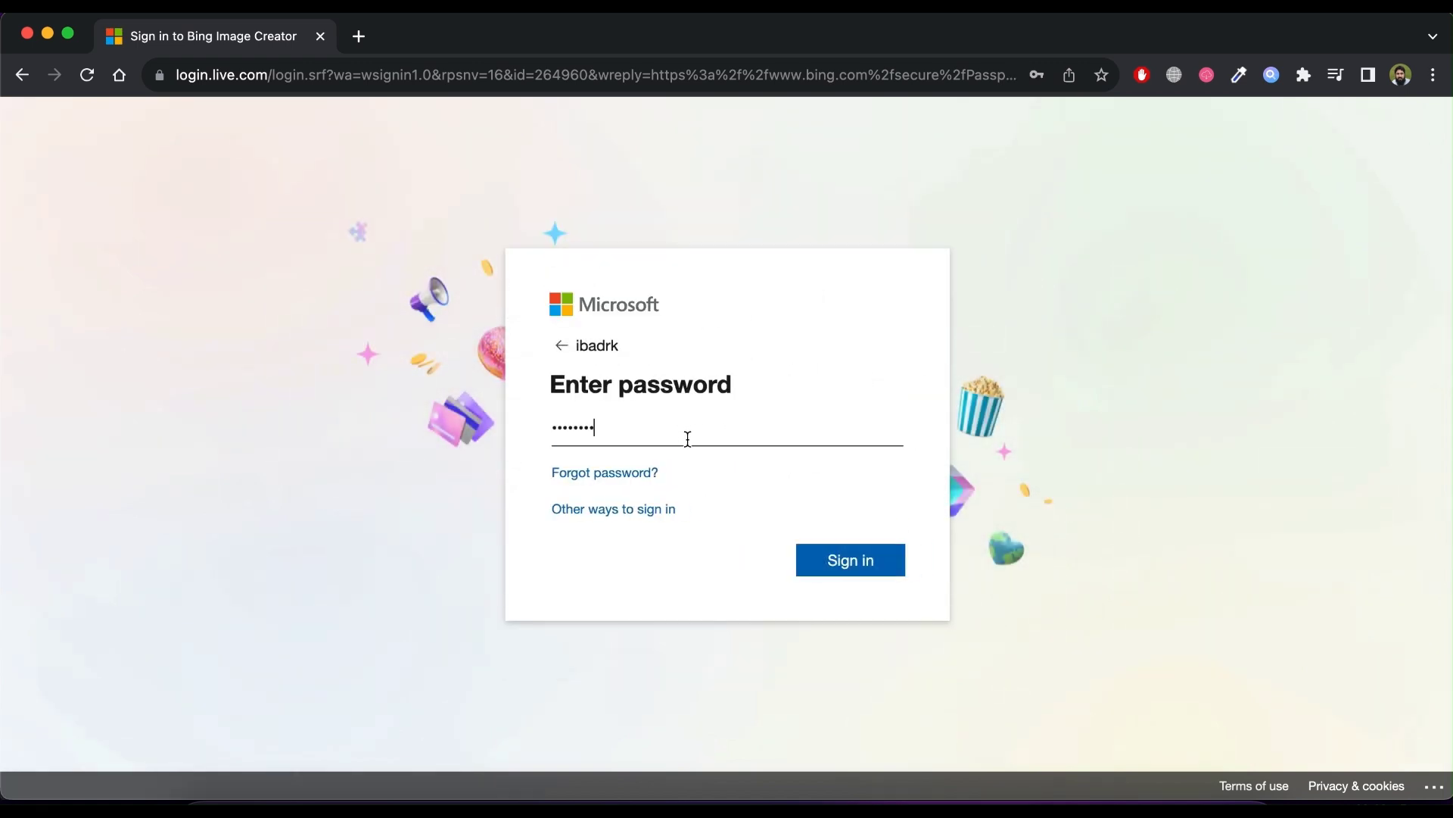
click(844, 558)
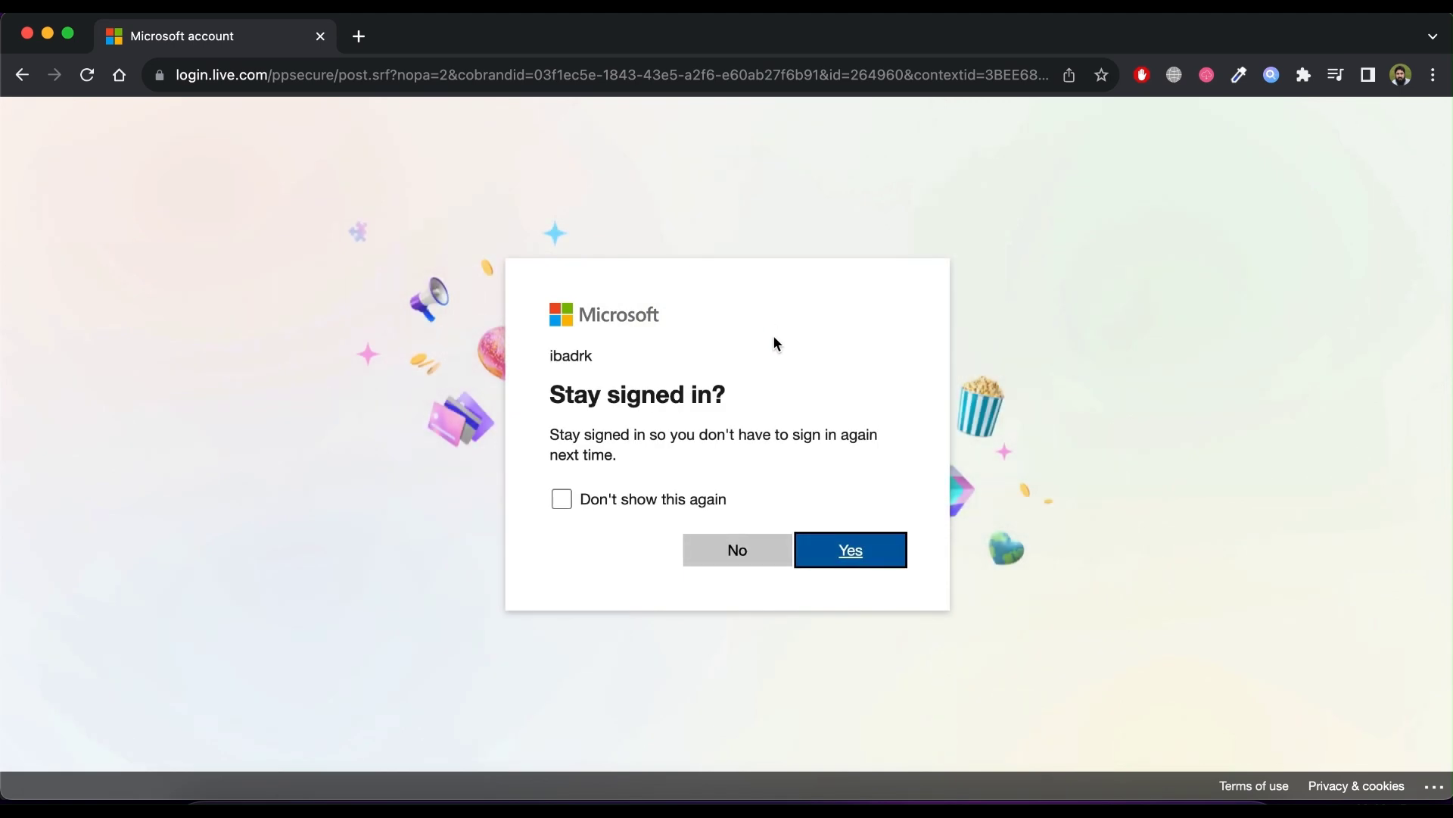
click(860, 561)
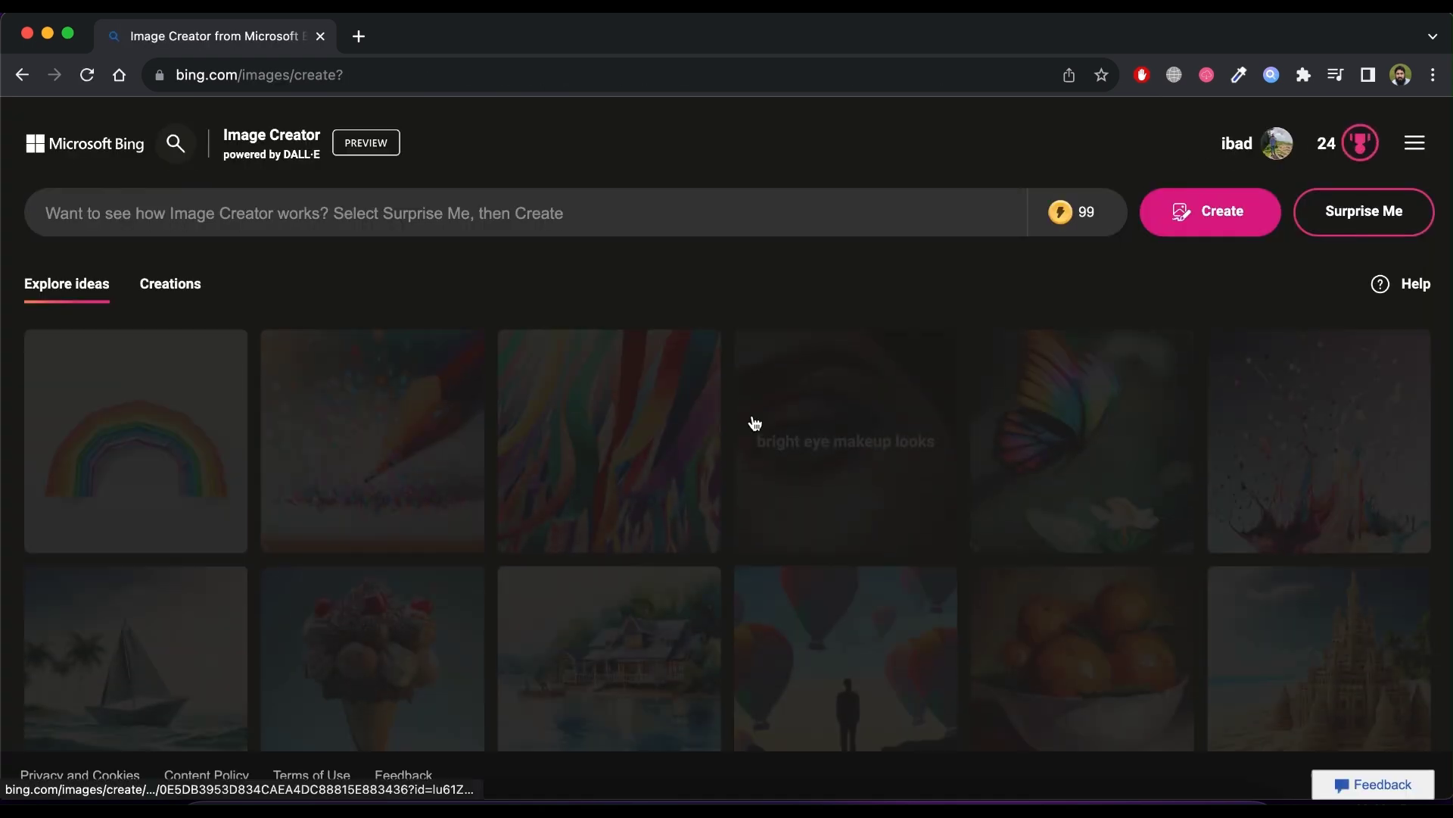
Write the image prompt "A logo for a cosmetics company. company name is Nectar.".
click(630, 211)
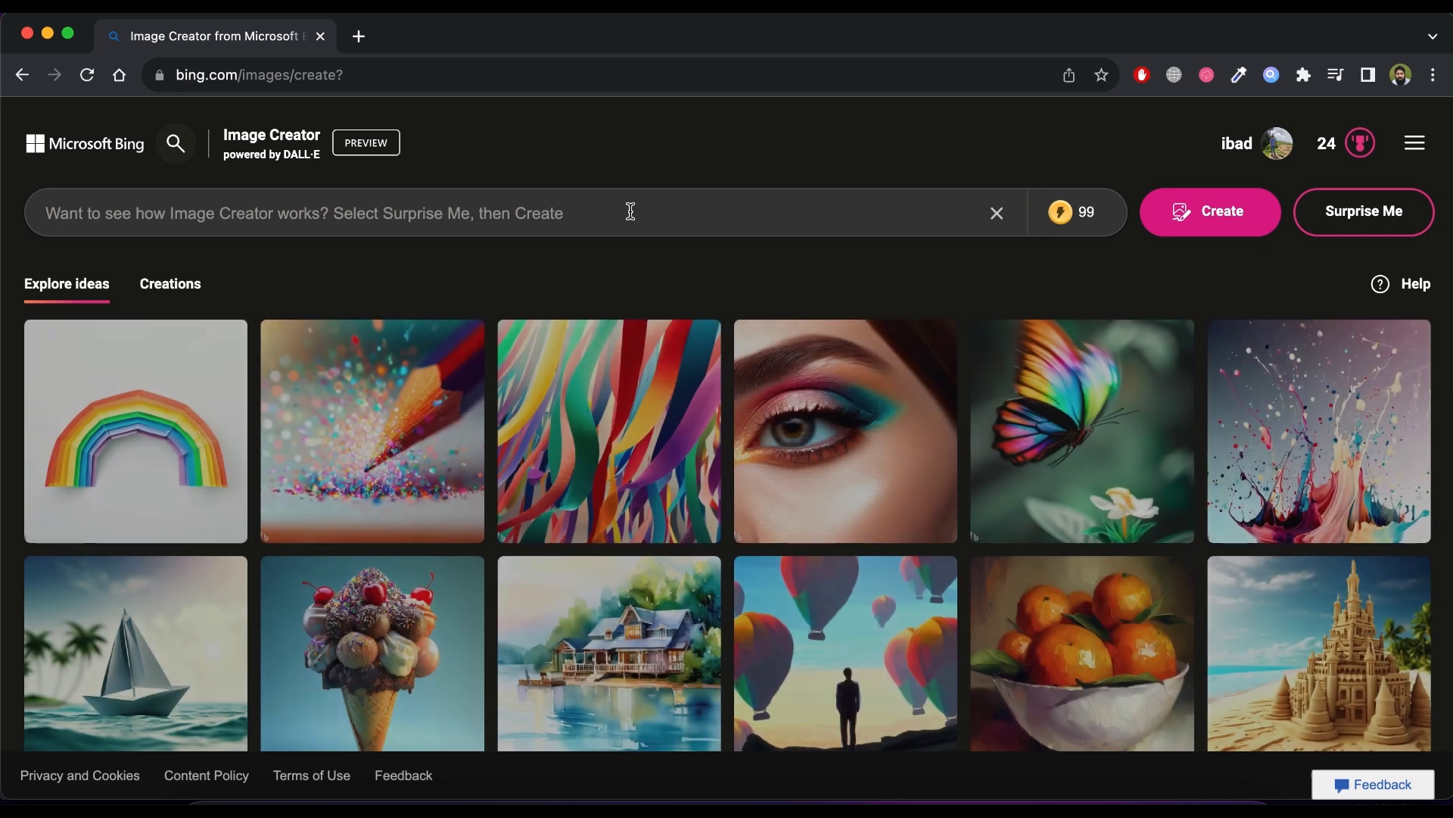
text(A)
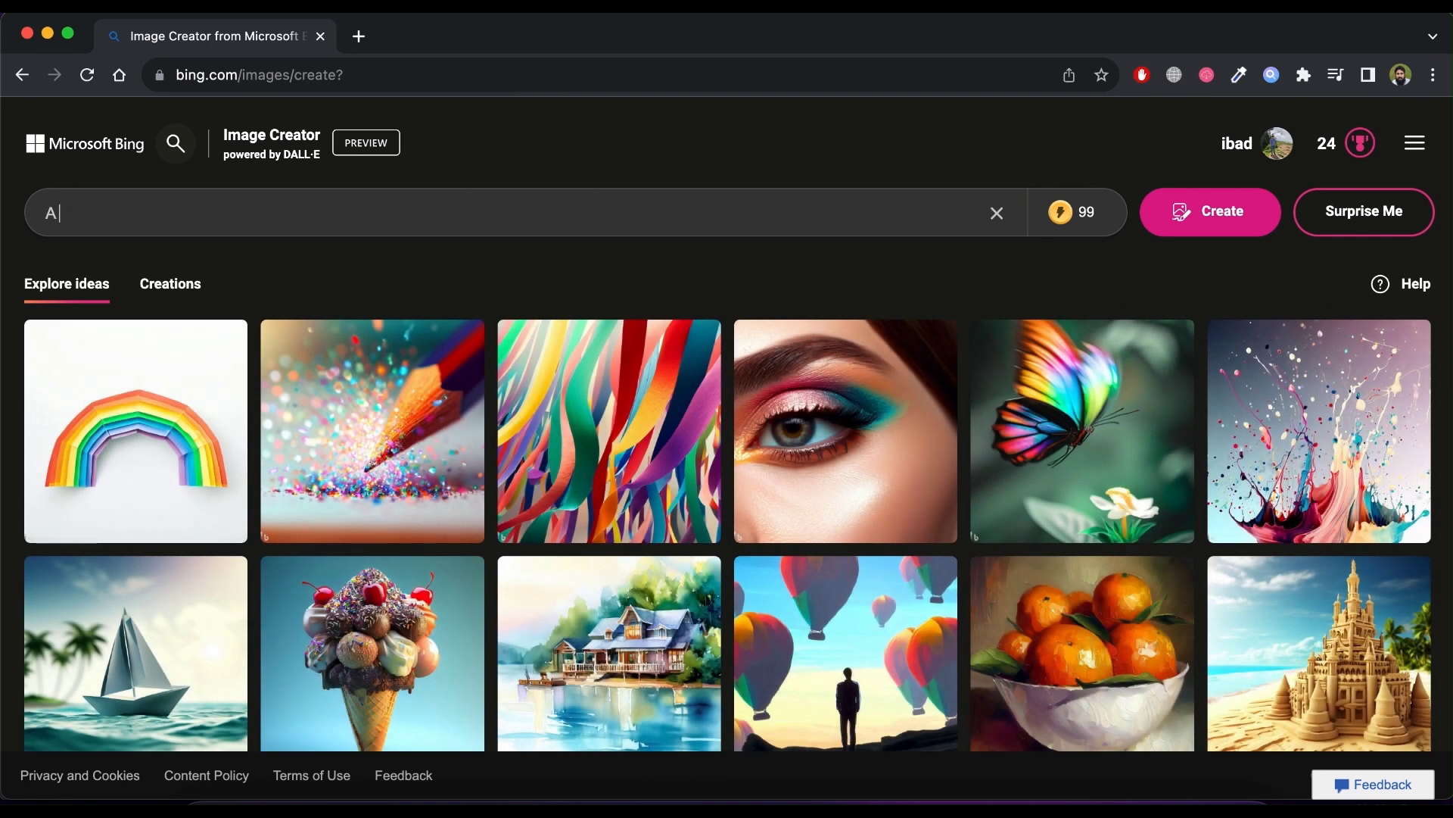
text( logo for a Nectar)
key(BackSpace)
key(BackSpace)
key(BackSpace)
key(BackSpace)
key(BackSpace)
key(BackSpace)
text(cosmatics)
right_click(201, 216)
click(220, 230)
text(comap)
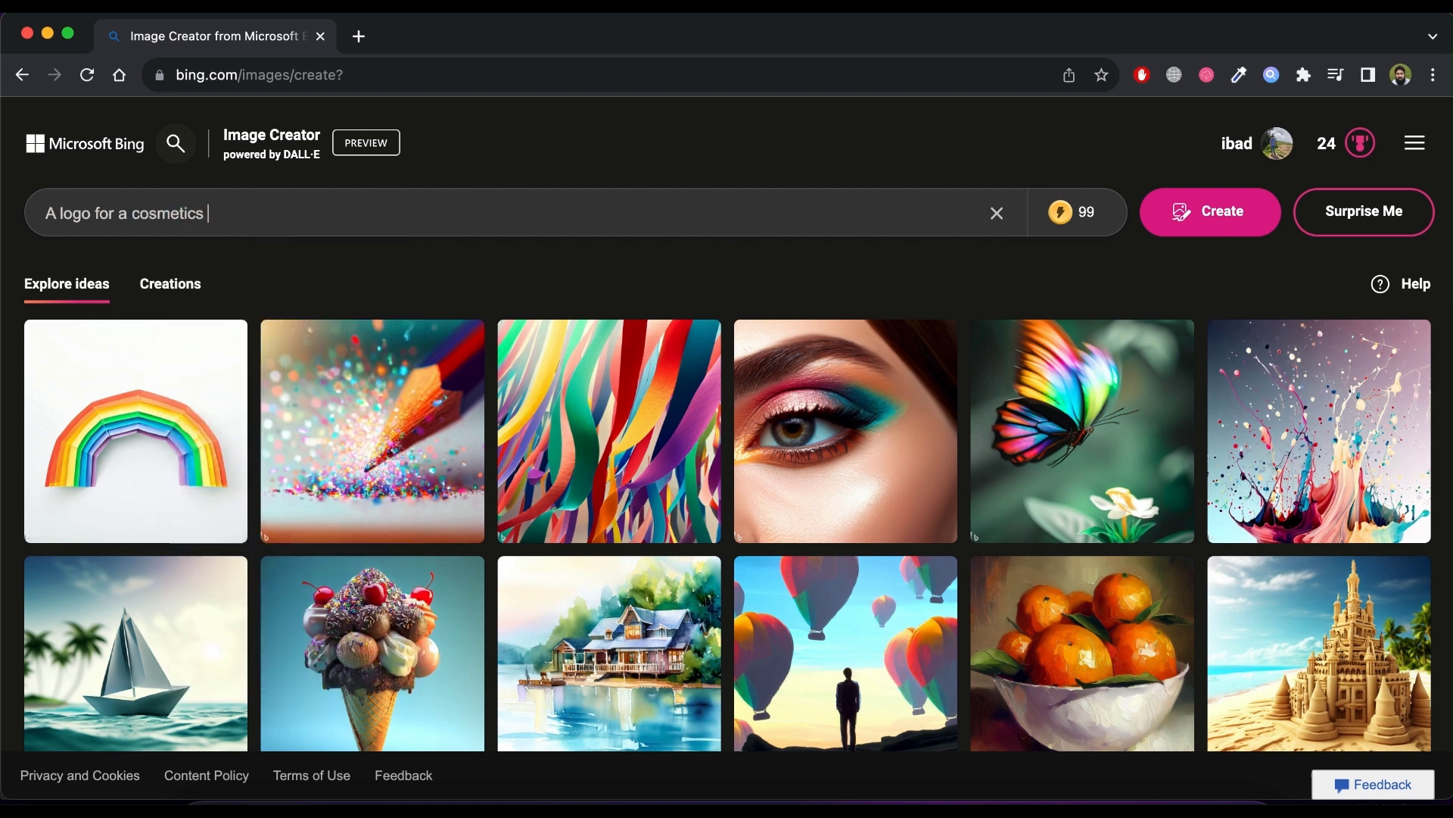
text(ny)
key(BackSpace)
key(BackSpace)
key(BackSpace)
key(BackSpace)
text(pany. company name is Nectar.)
Generate the logo images from the prompt and dismiss the notice about Image Creator in the New Bing.
click(1228, 211)
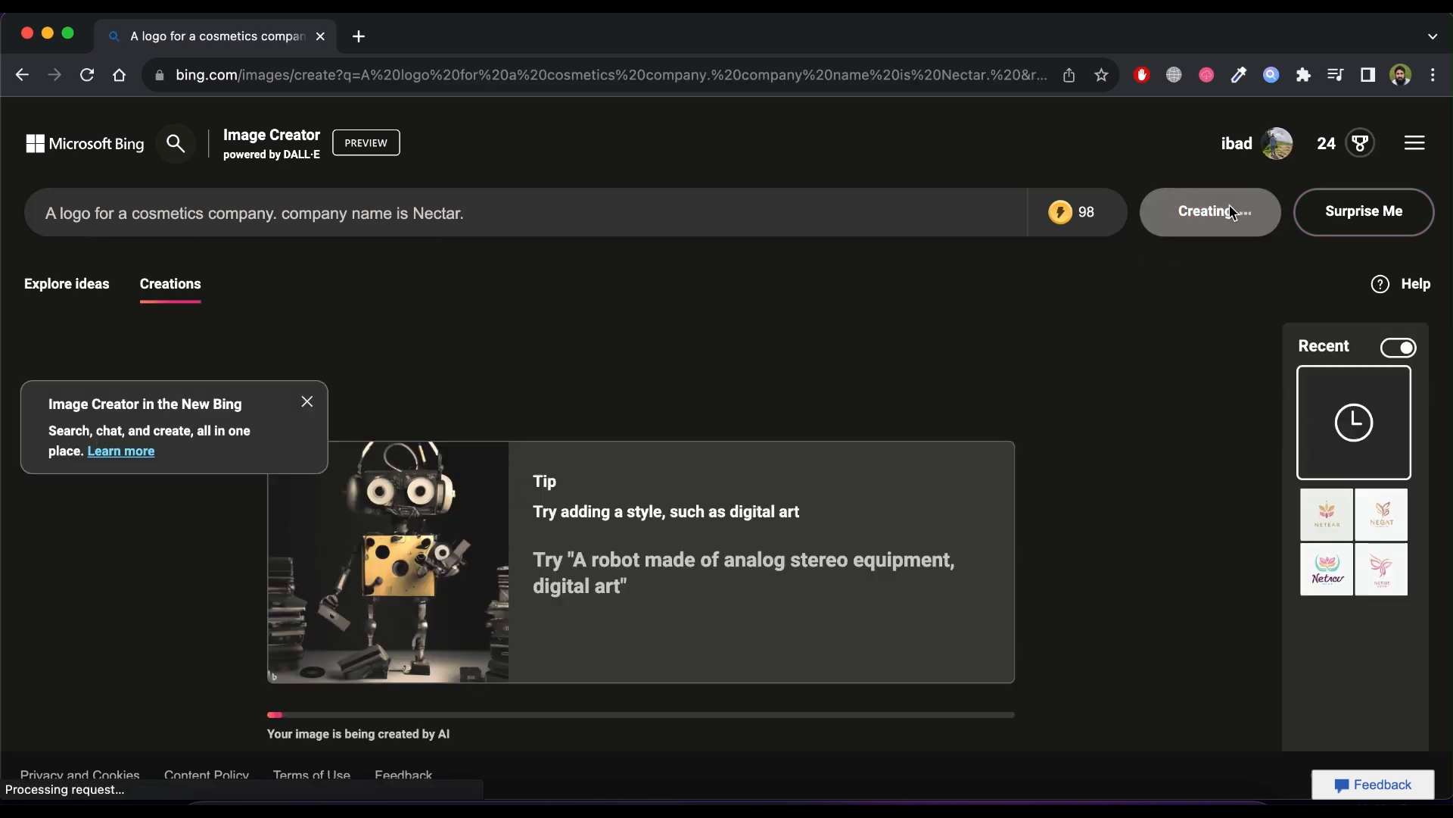
scroll(603, 422, down, 2)
click(307, 402)
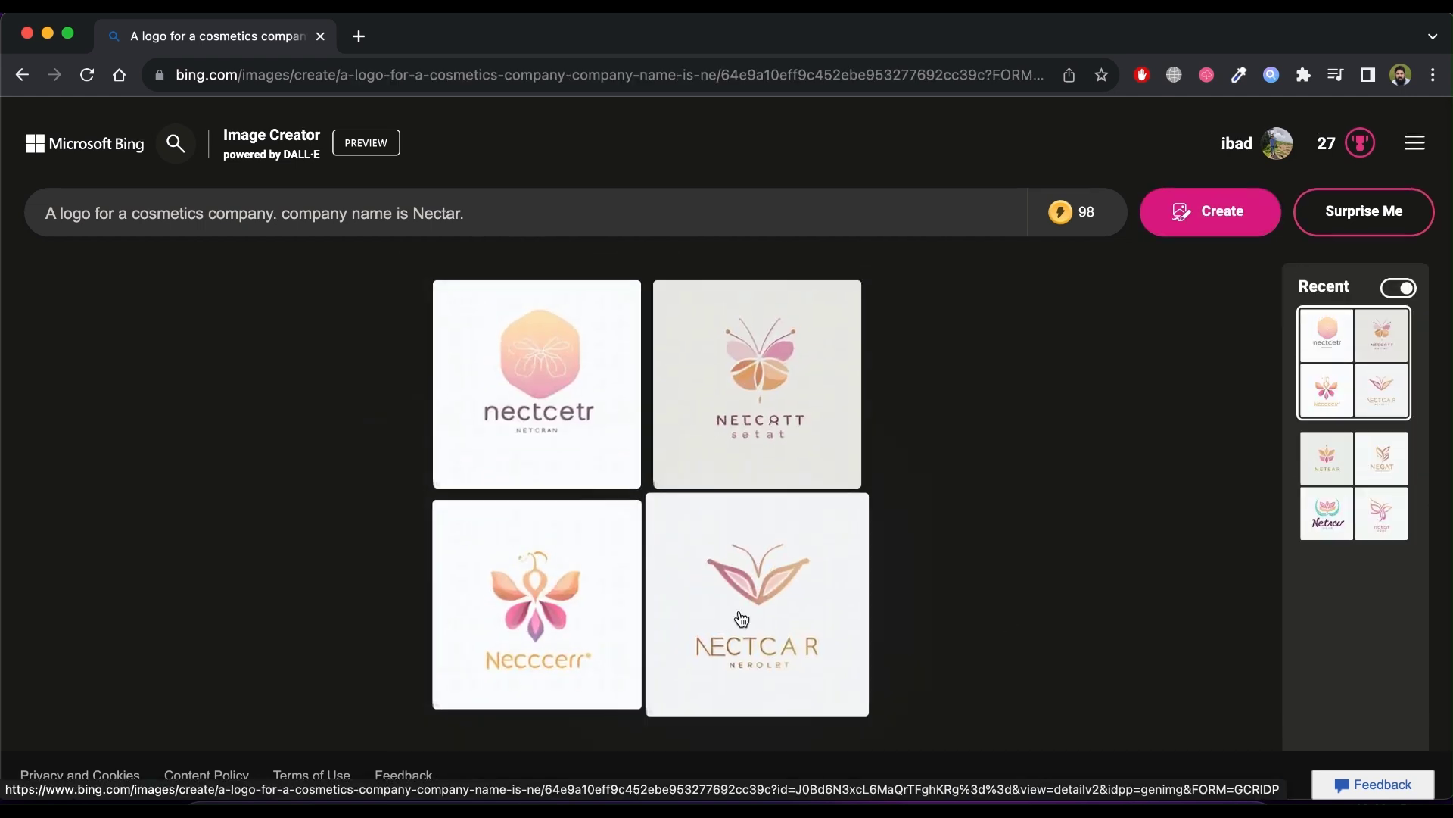
Open the generated logo with the butterfly in a hexagon and choose to customize it.
click(542, 428)
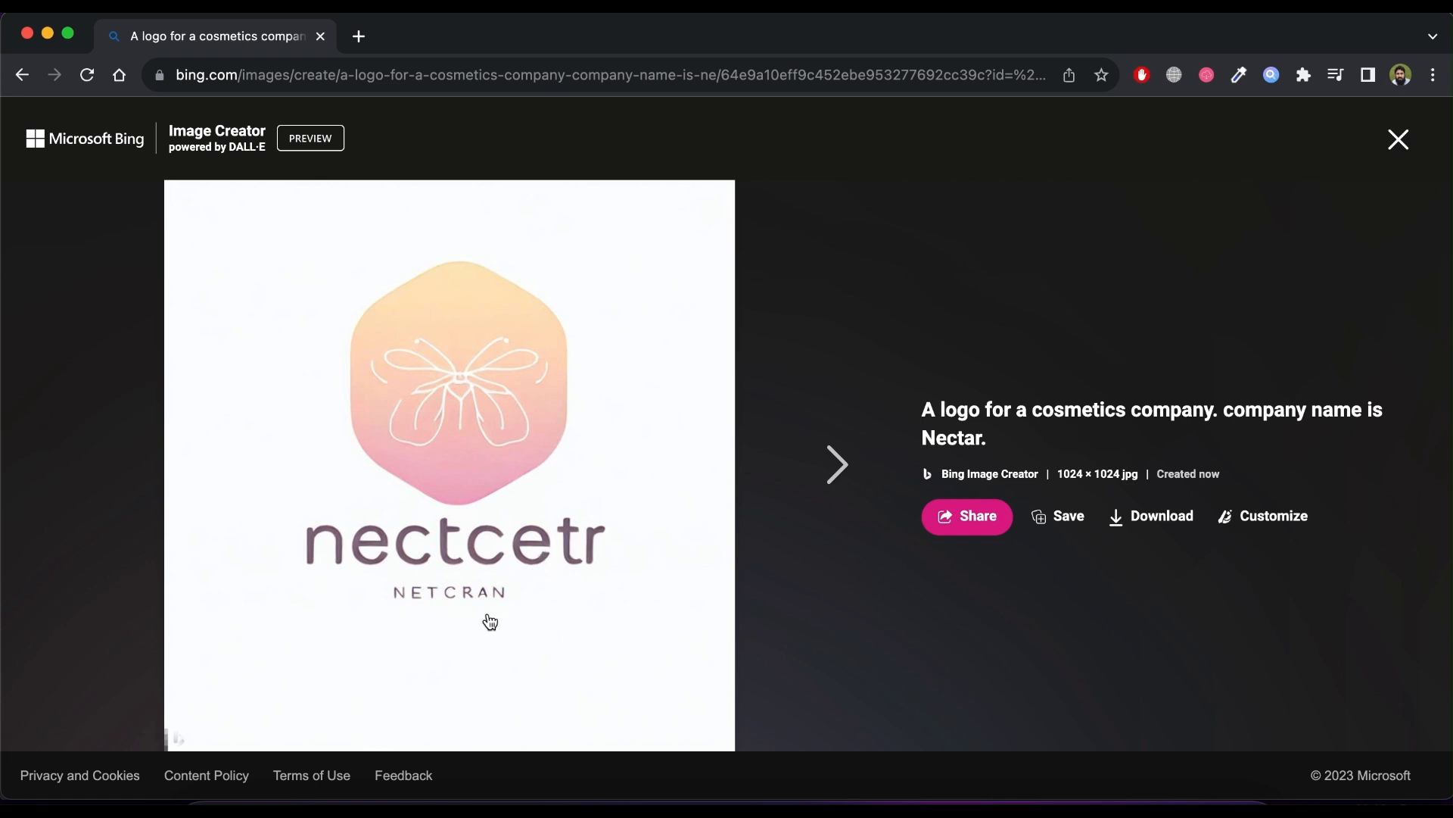
click(1250, 518)
click(542, 428)
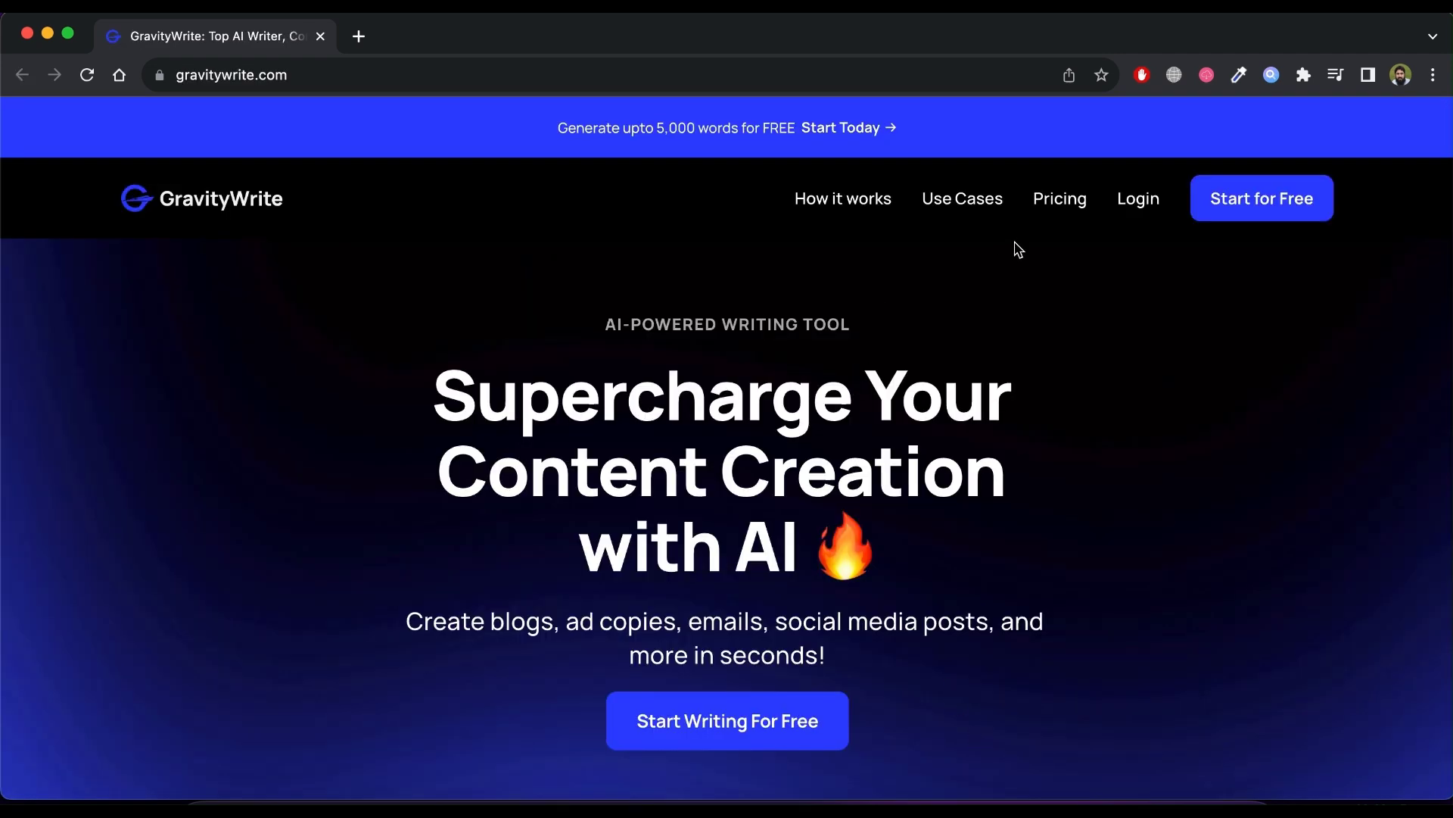
Switch to the GravityWrite website and open the registration form for a free account.
click(291, 76)
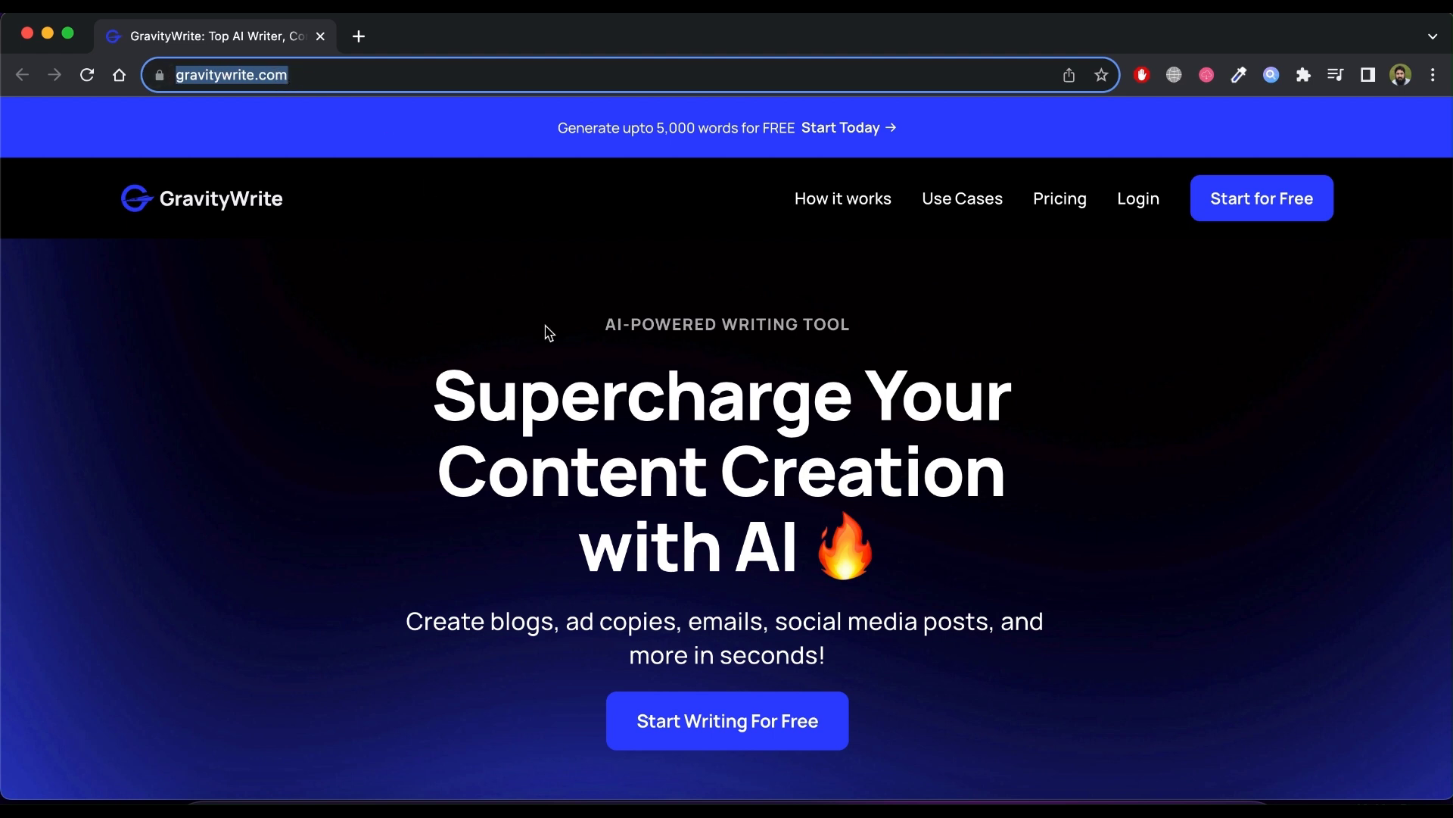
scroll(514, 662, down, 1)
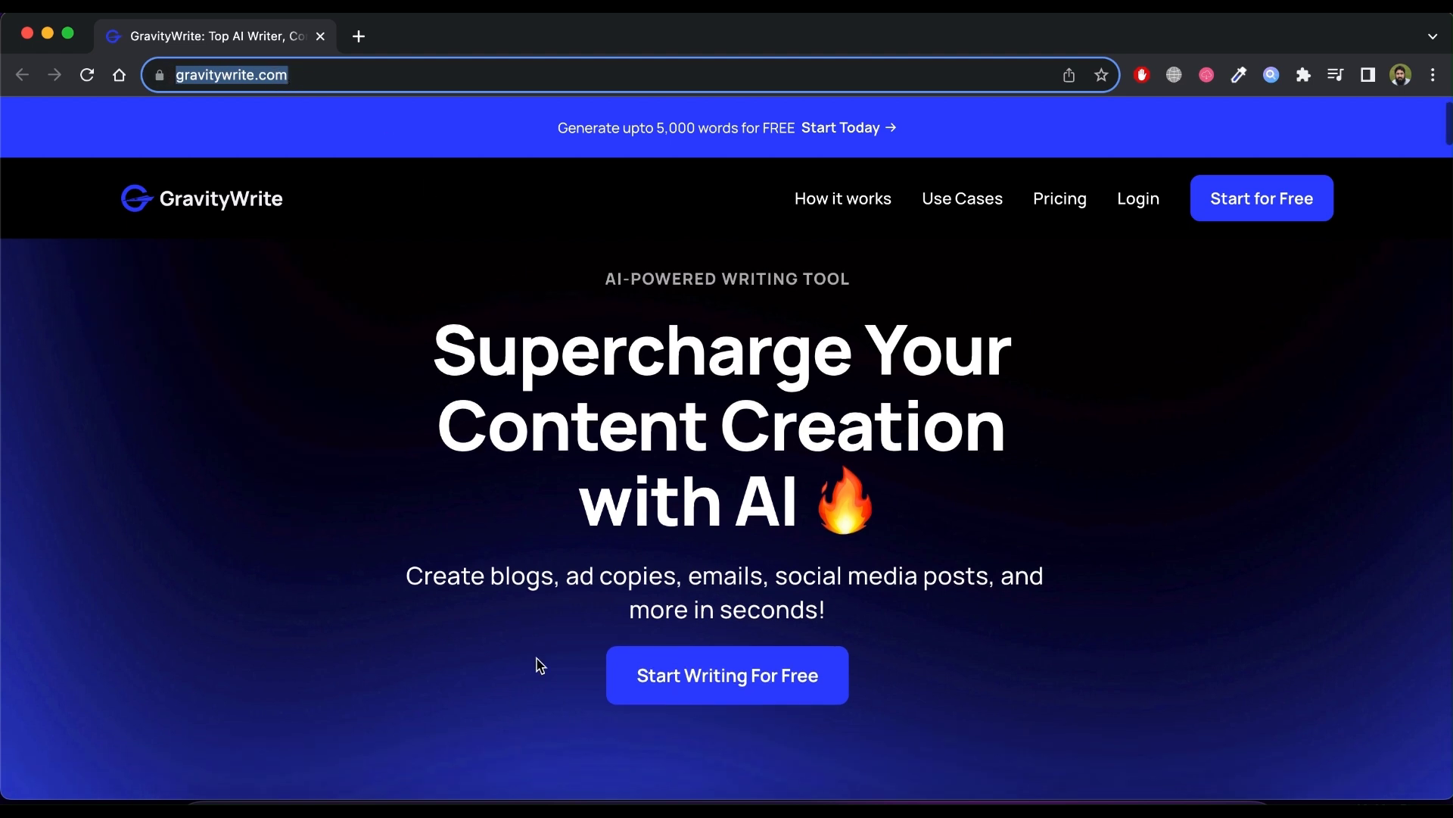
click(698, 686)
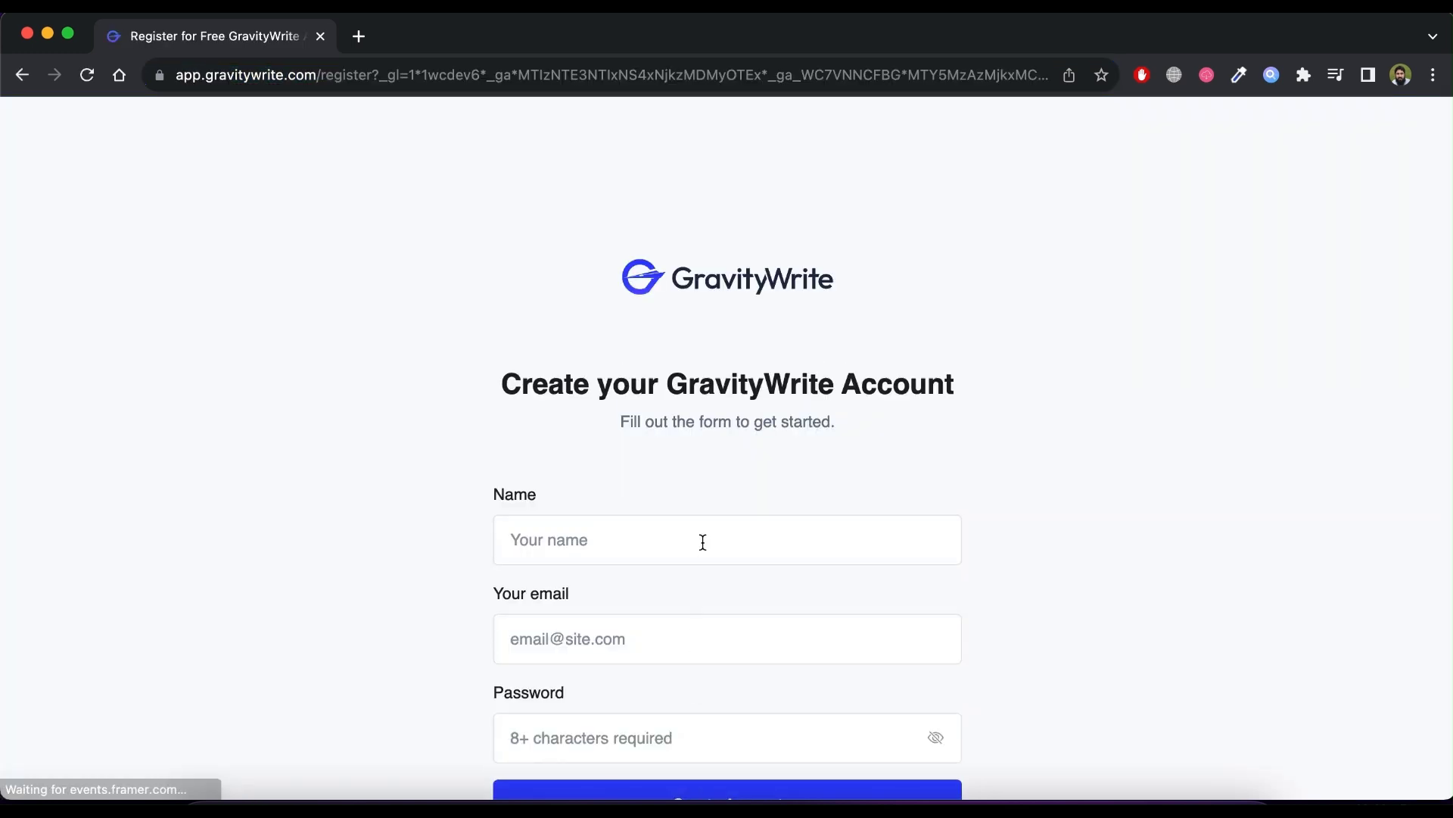
Fill in the name, email and password in the registration form and create the GravityWrite account.
scroll(701, 542, down, 1)
click(697, 468)
key(Down)
key(Return)
text(••)
click(753, 723)
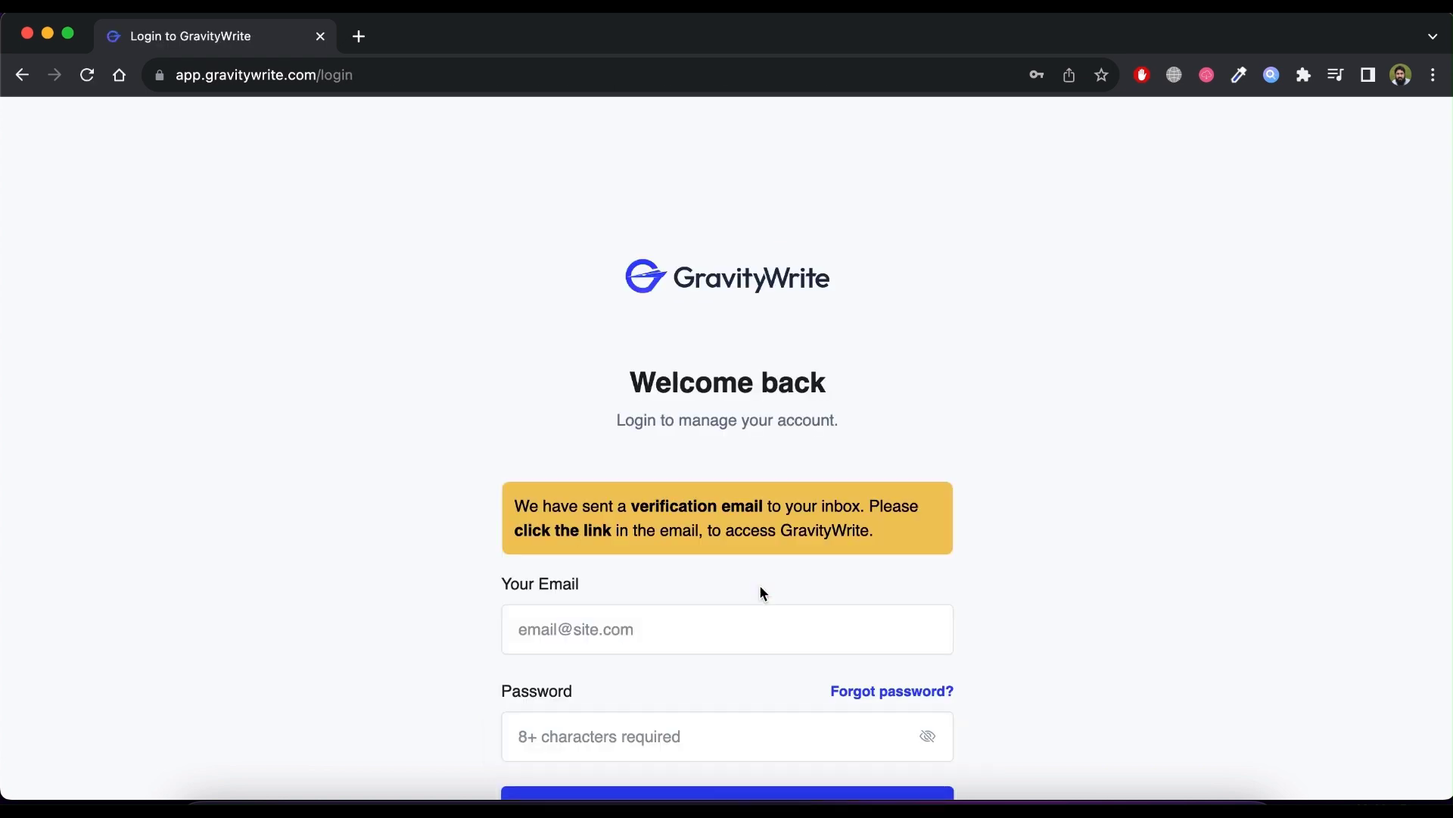
Log in to GravityWrite with the account email and password.
scroll(760, 585, down, 1)
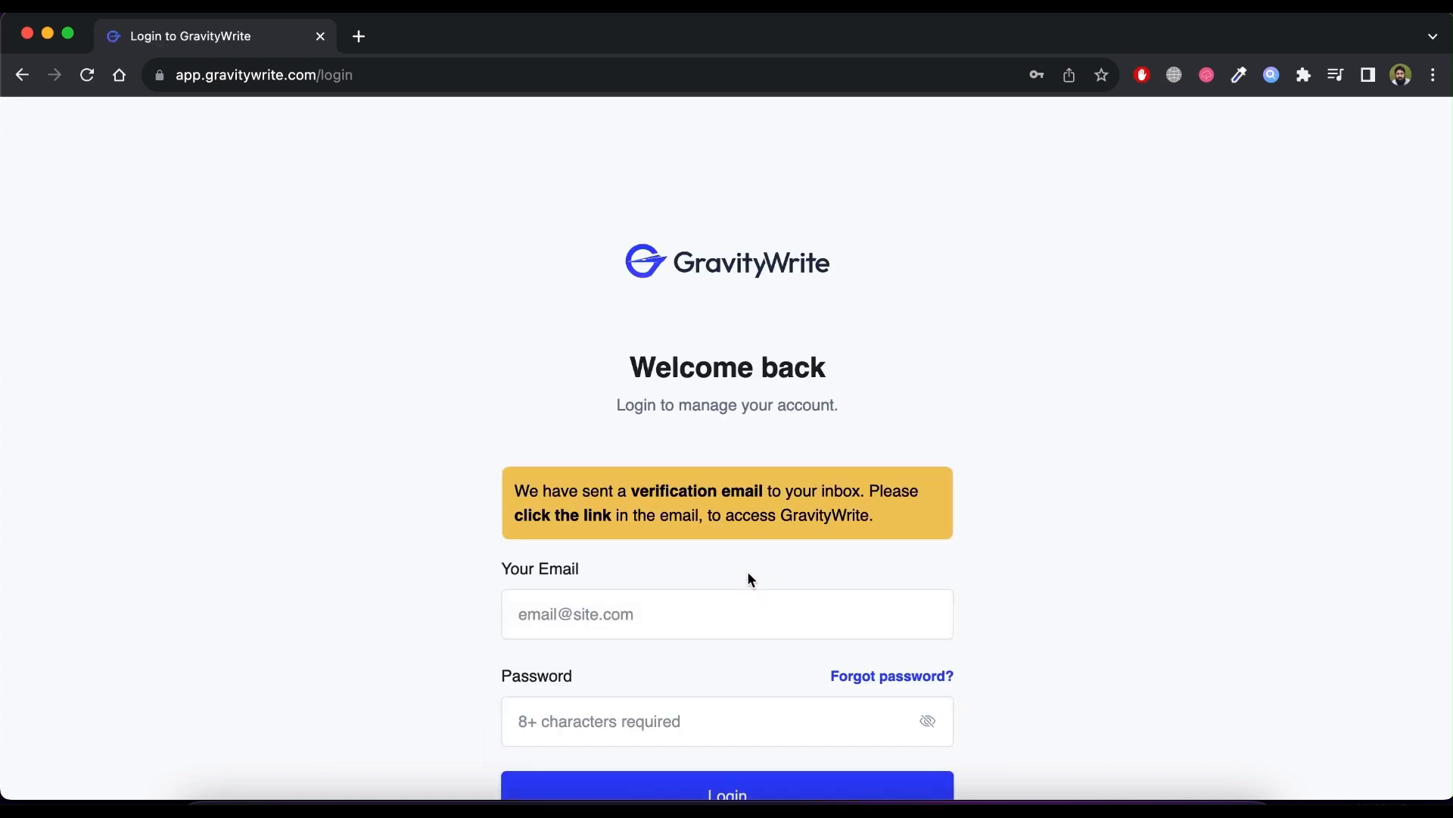
scroll(752, 580, down, 5)
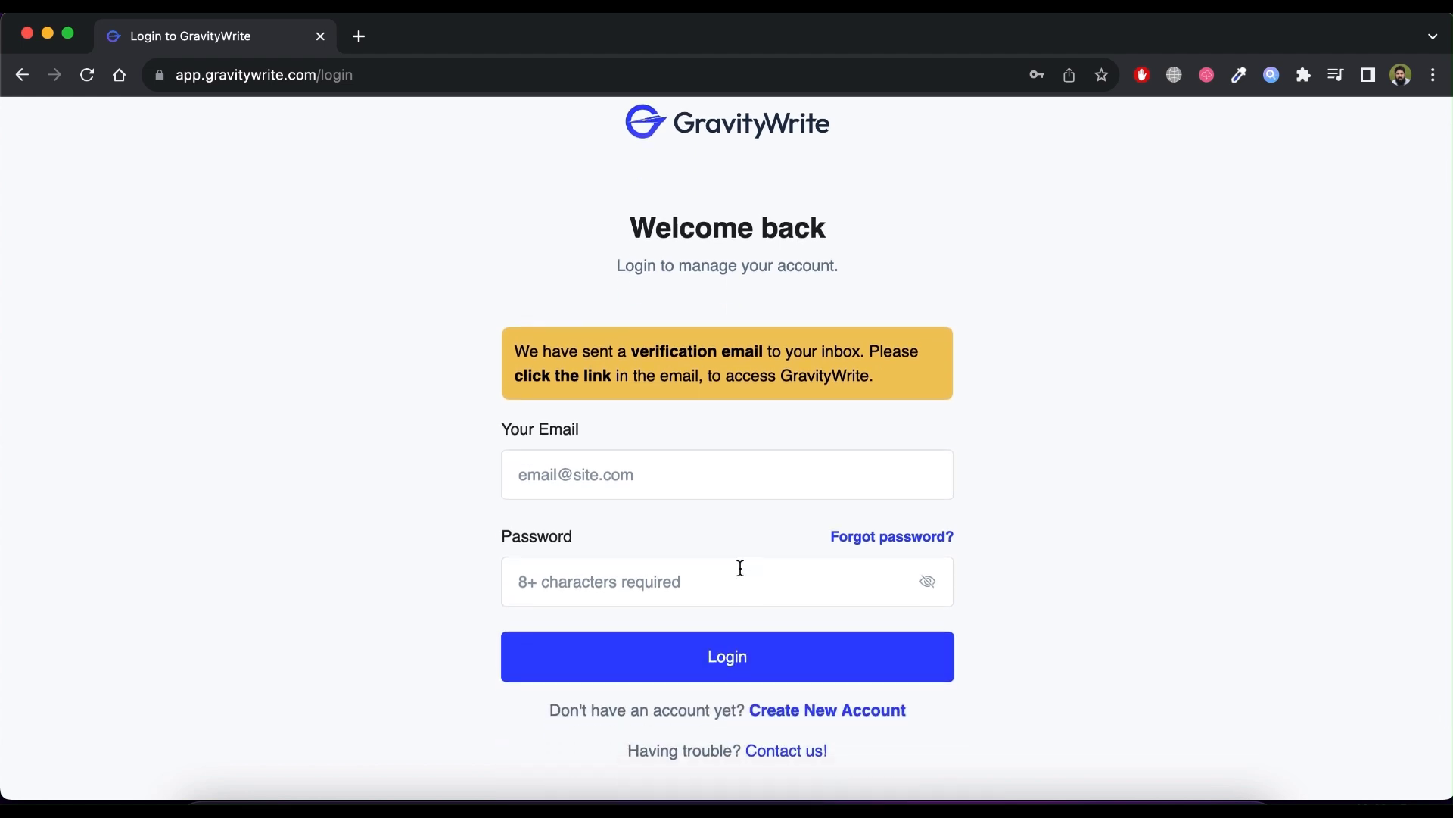
click(741, 567)
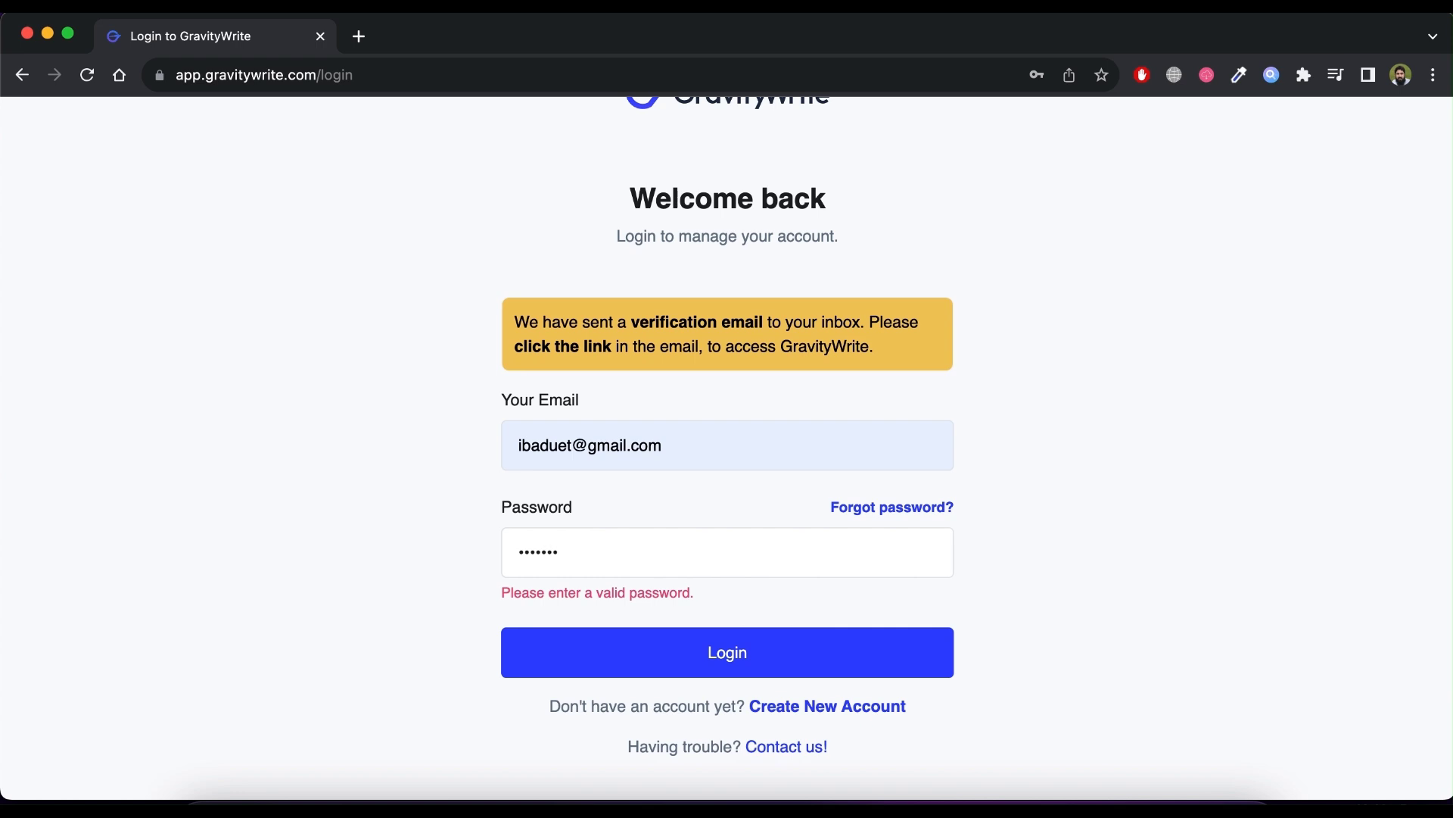
text(1)
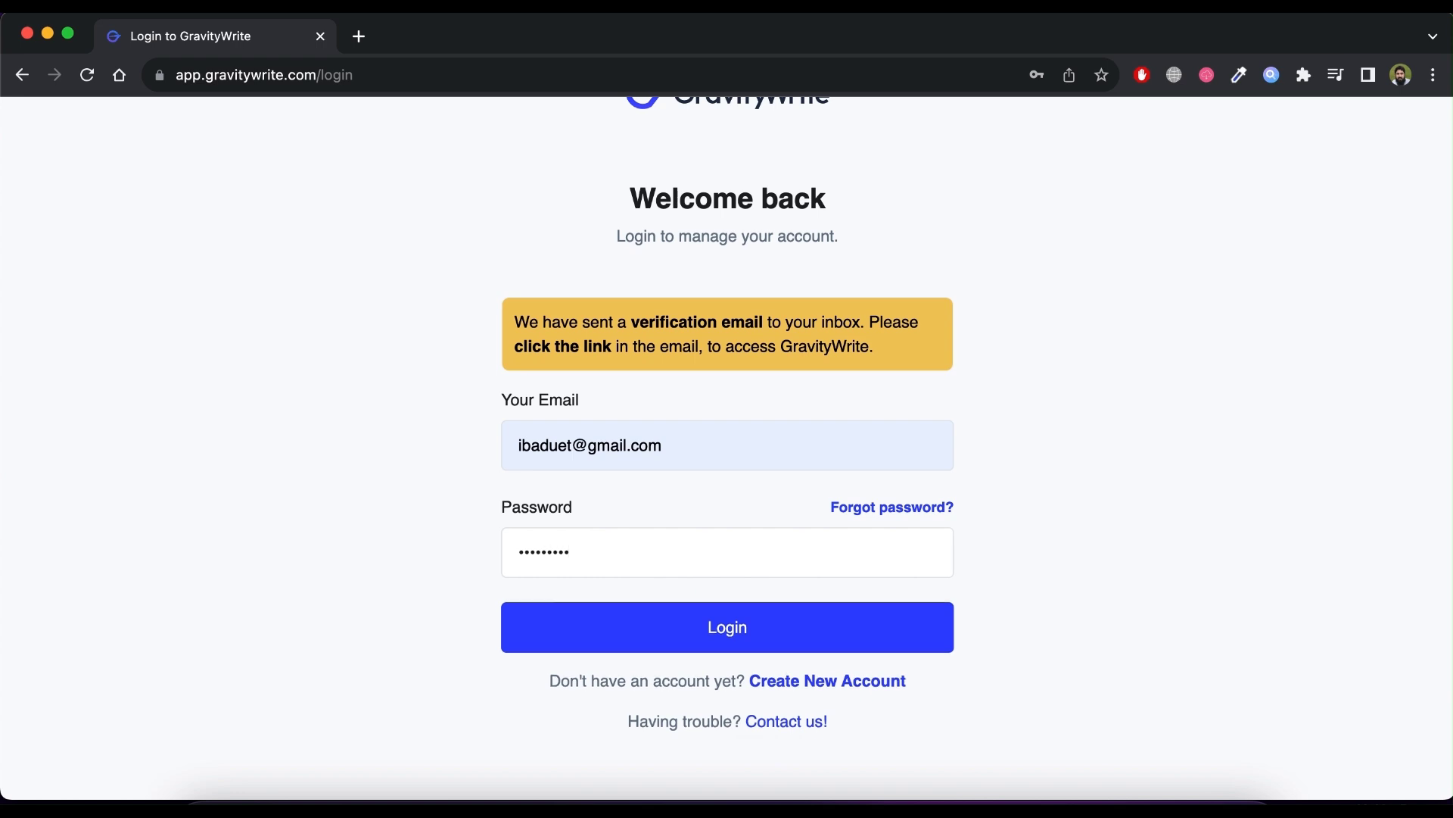
click(695, 632)
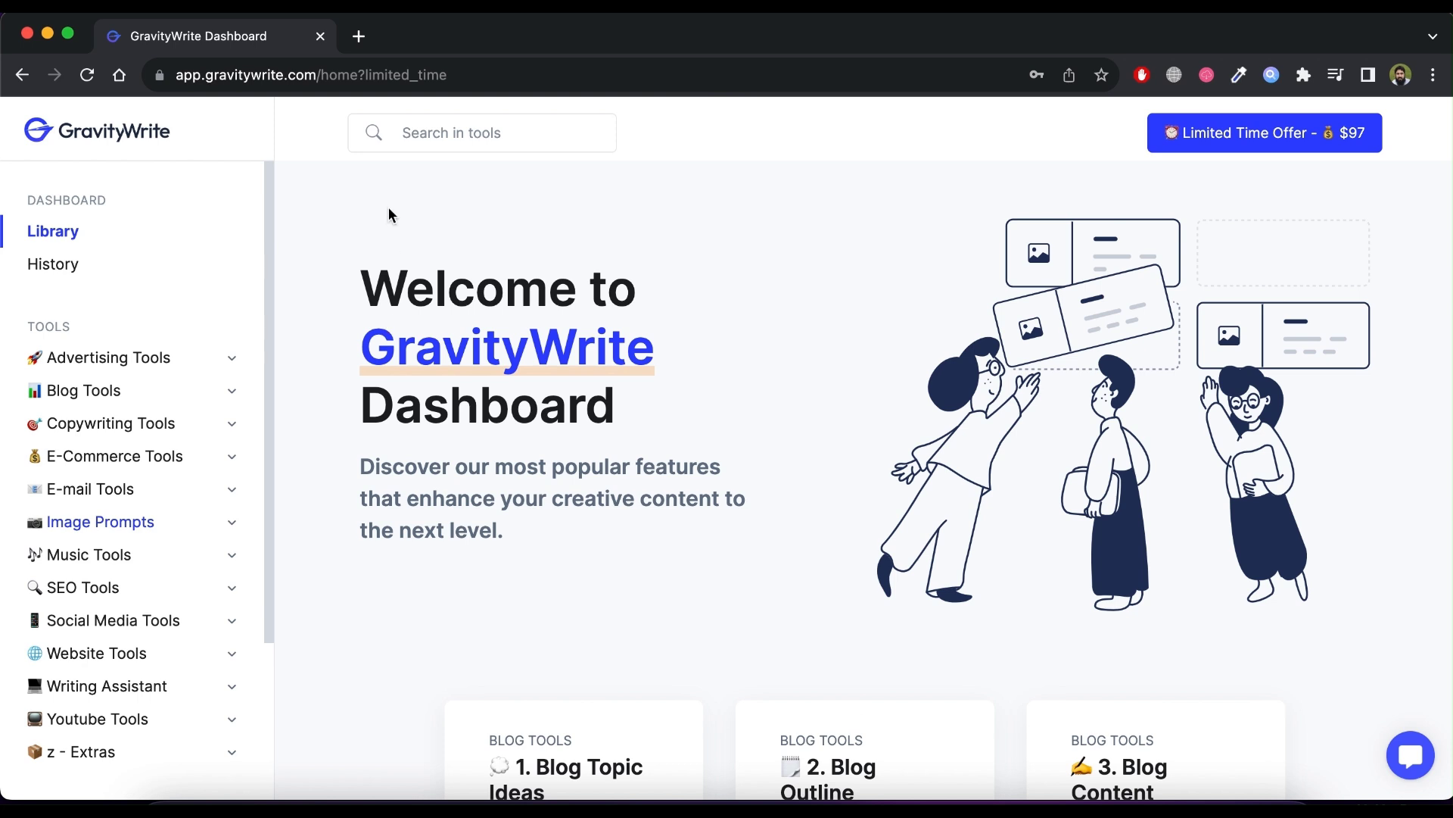
Open the Logo Design Ideas tool among the Image Prompts and enter Nectar as the product/brand name.
click(232, 526)
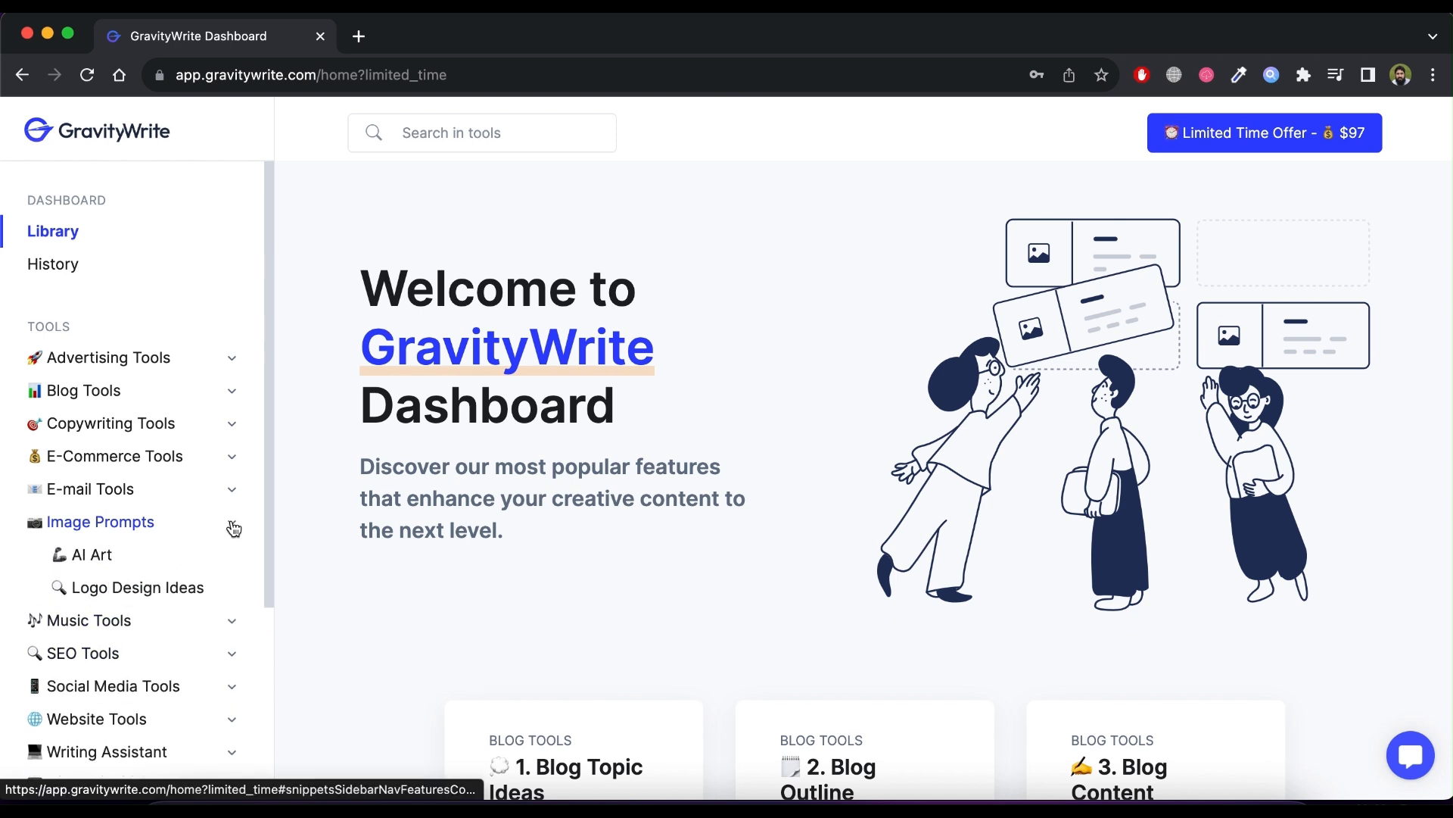
click(161, 589)
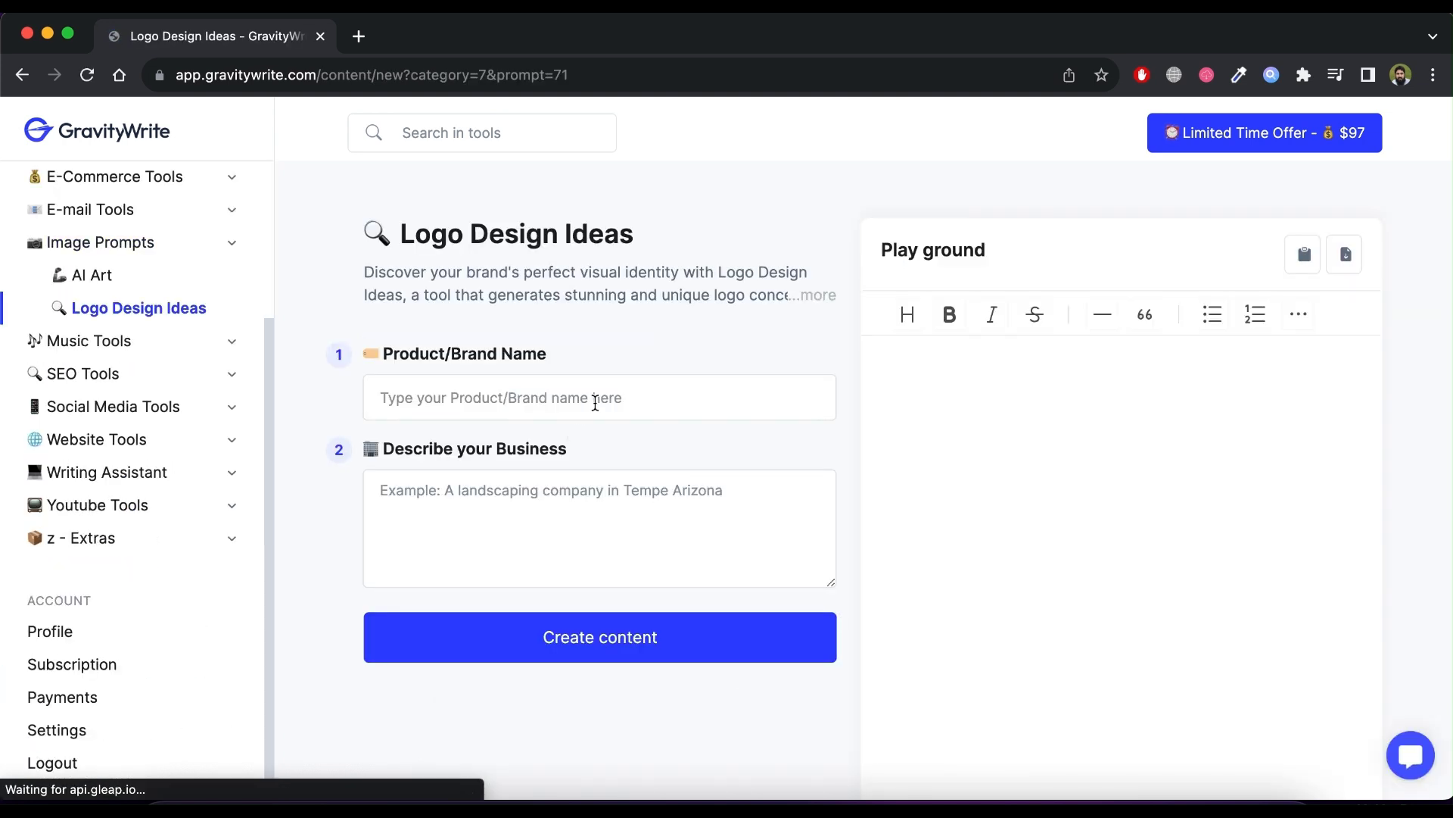
click(595, 403)
text(Nectar)
Describe the business as "Nectar, a luxury Cosmetics Brand, produces high quality skincare, makeup, haircare, and fragrance products." and create the content.
click(477, 512)
text(Nectar, a luxury Cosmetics Brand, produces high quility skincare, makeup, haircare, and fragrance products.)
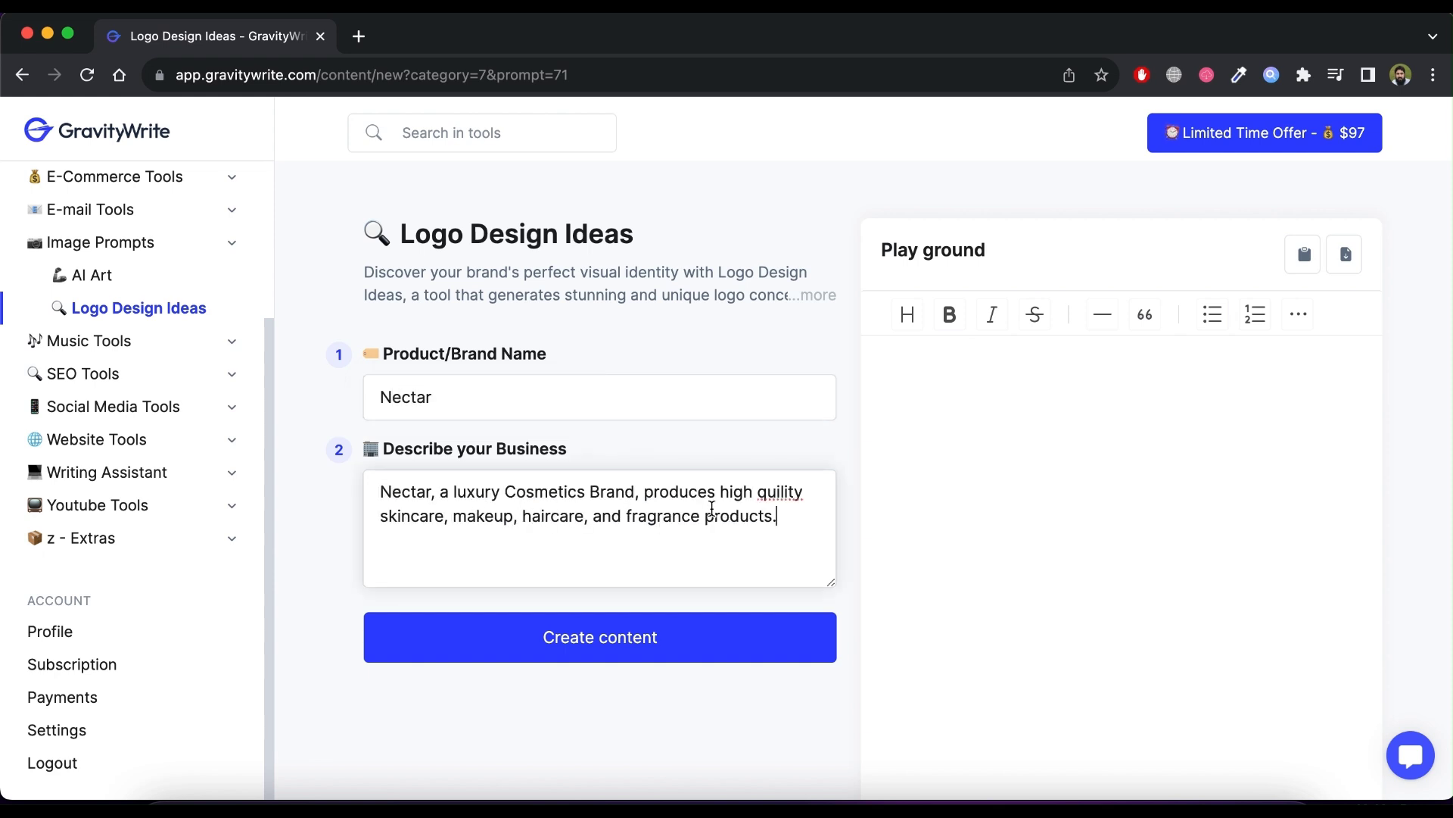
right_click(795, 493)
click(832, 357)
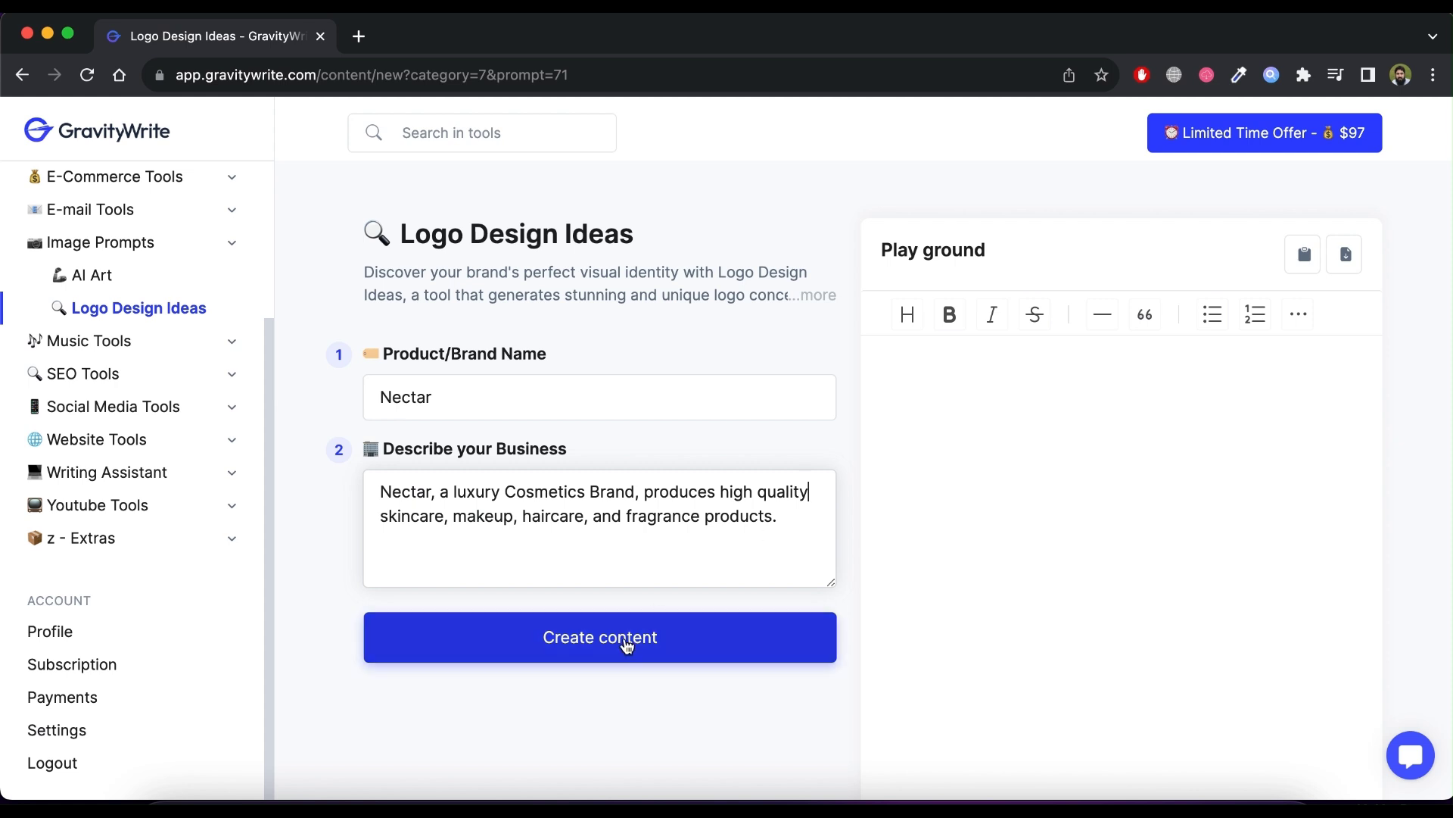
click(627, 645)
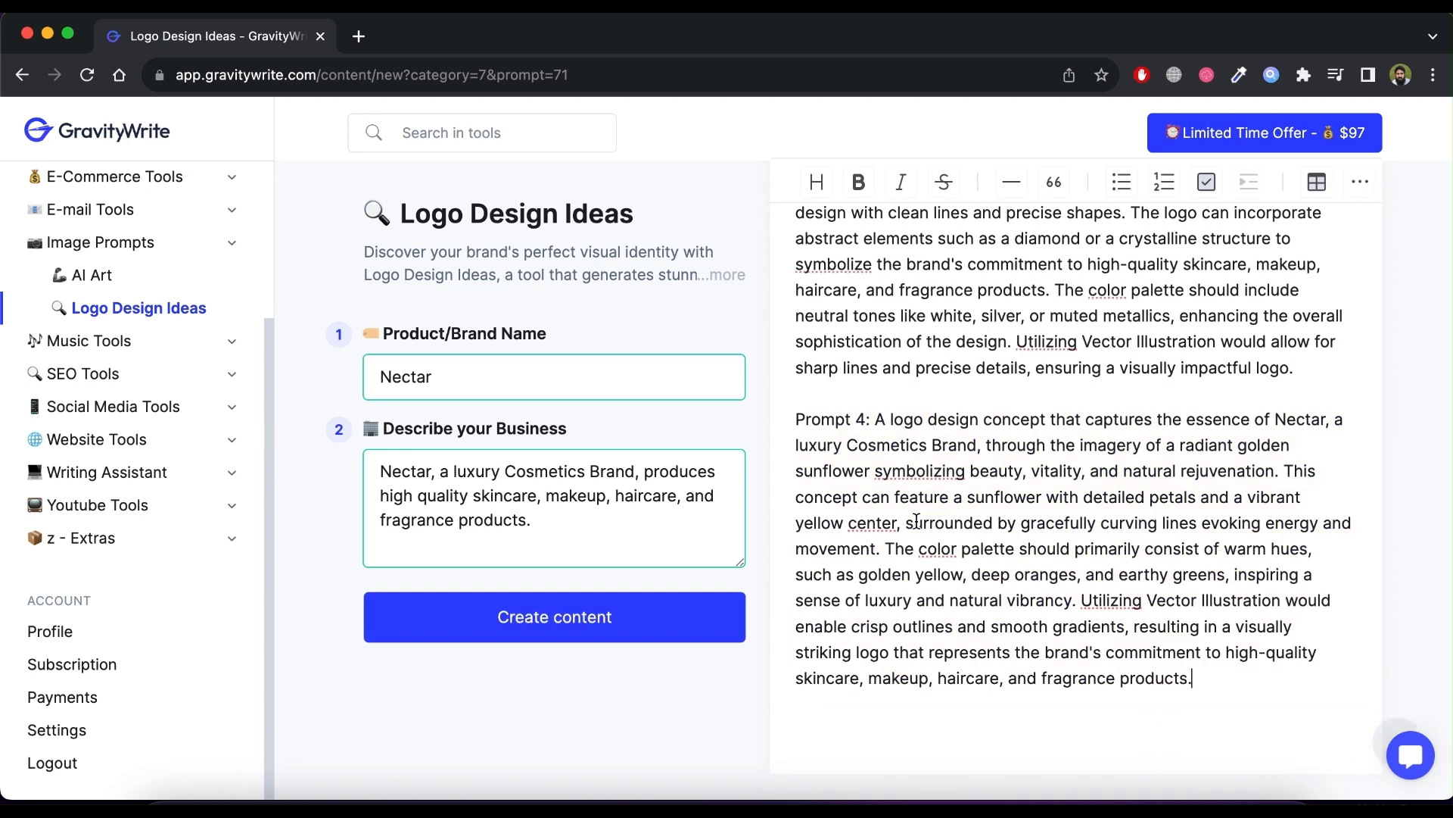
Copy the full text of Prompt 2, the butterfly logo design, without its "Prompt 2:" label.
scroll(967, 438, up, 7)
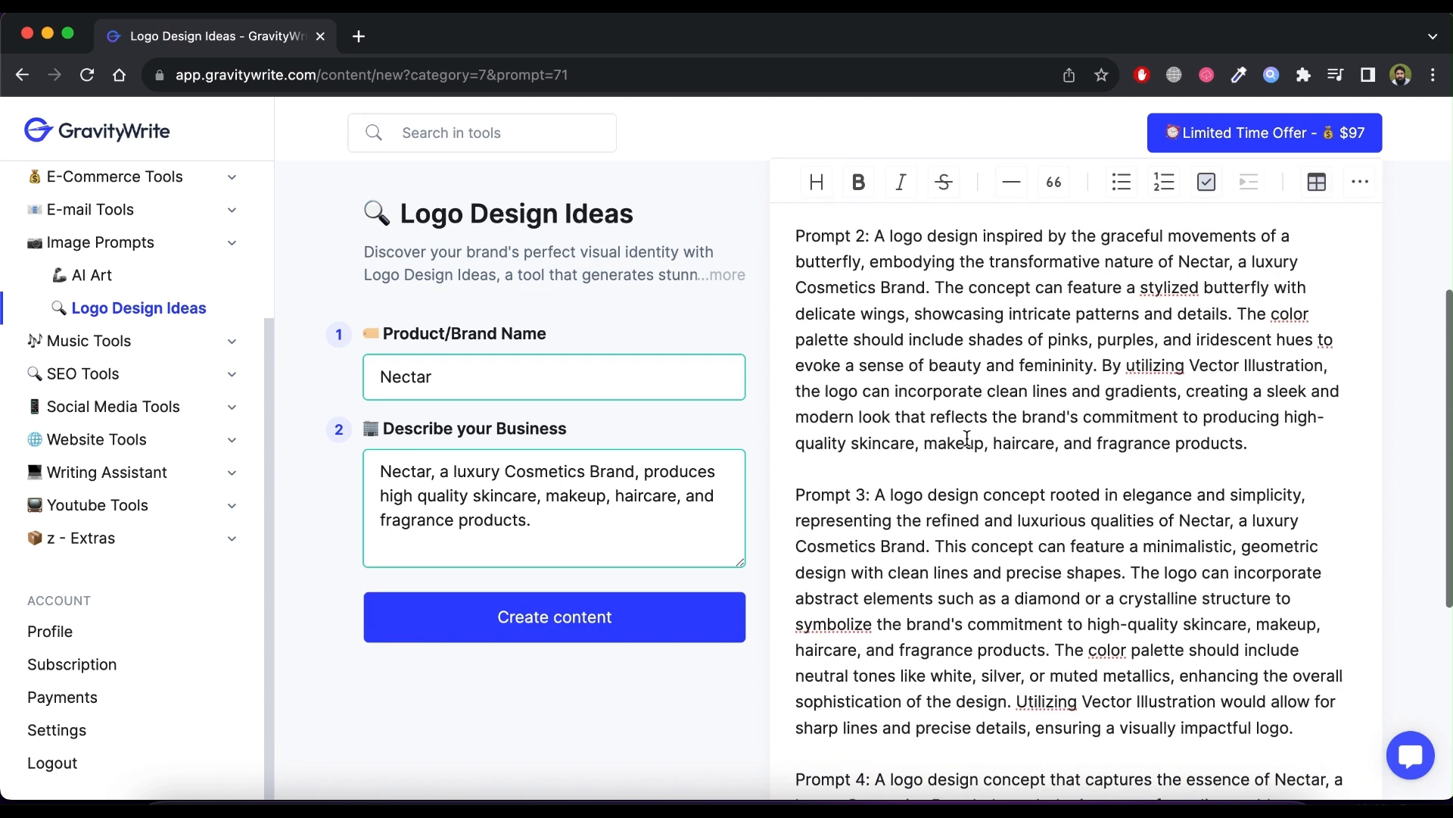
scroll(966, 438, up, 4)
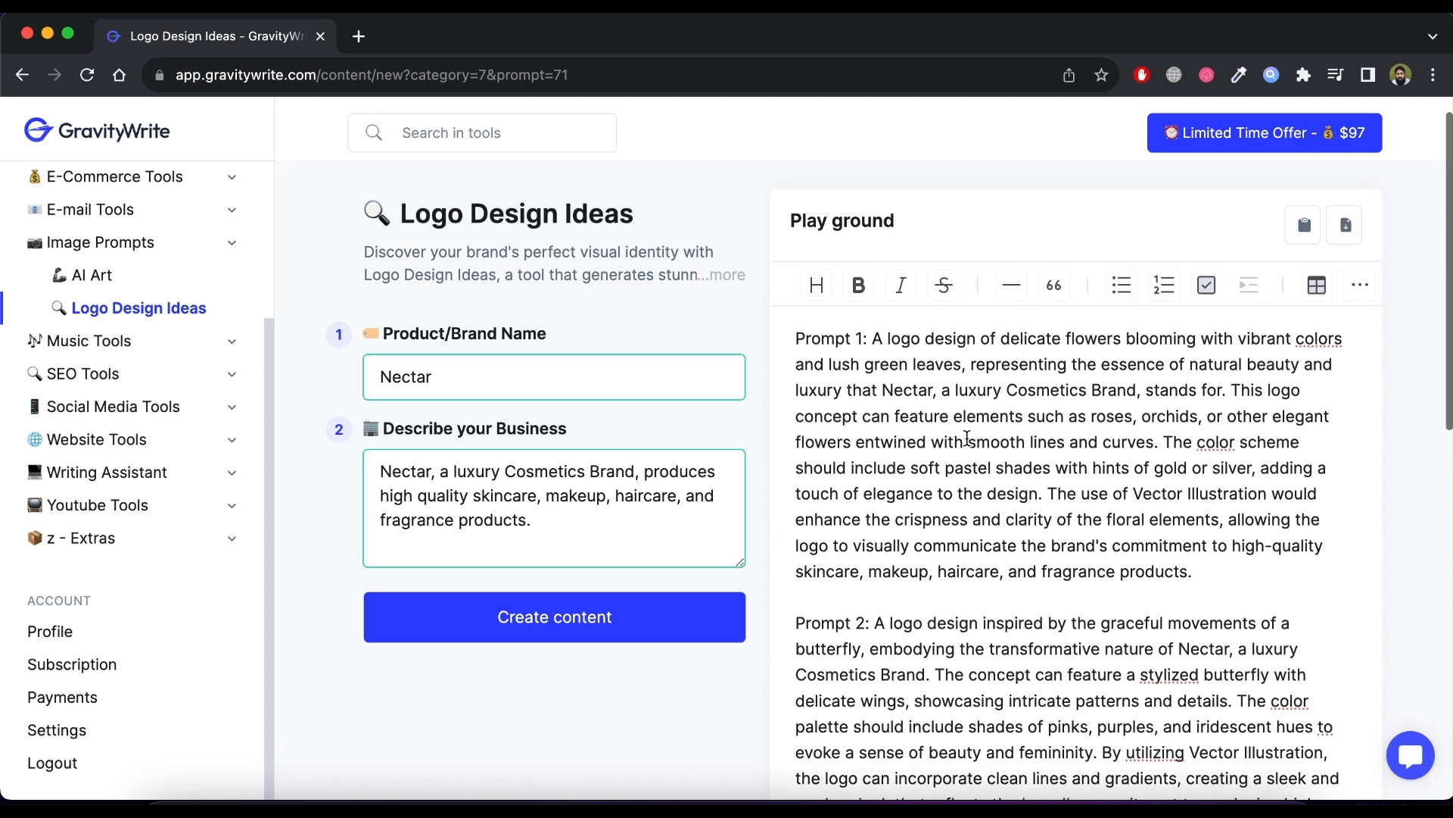
scroll(967, 437, down, 3)
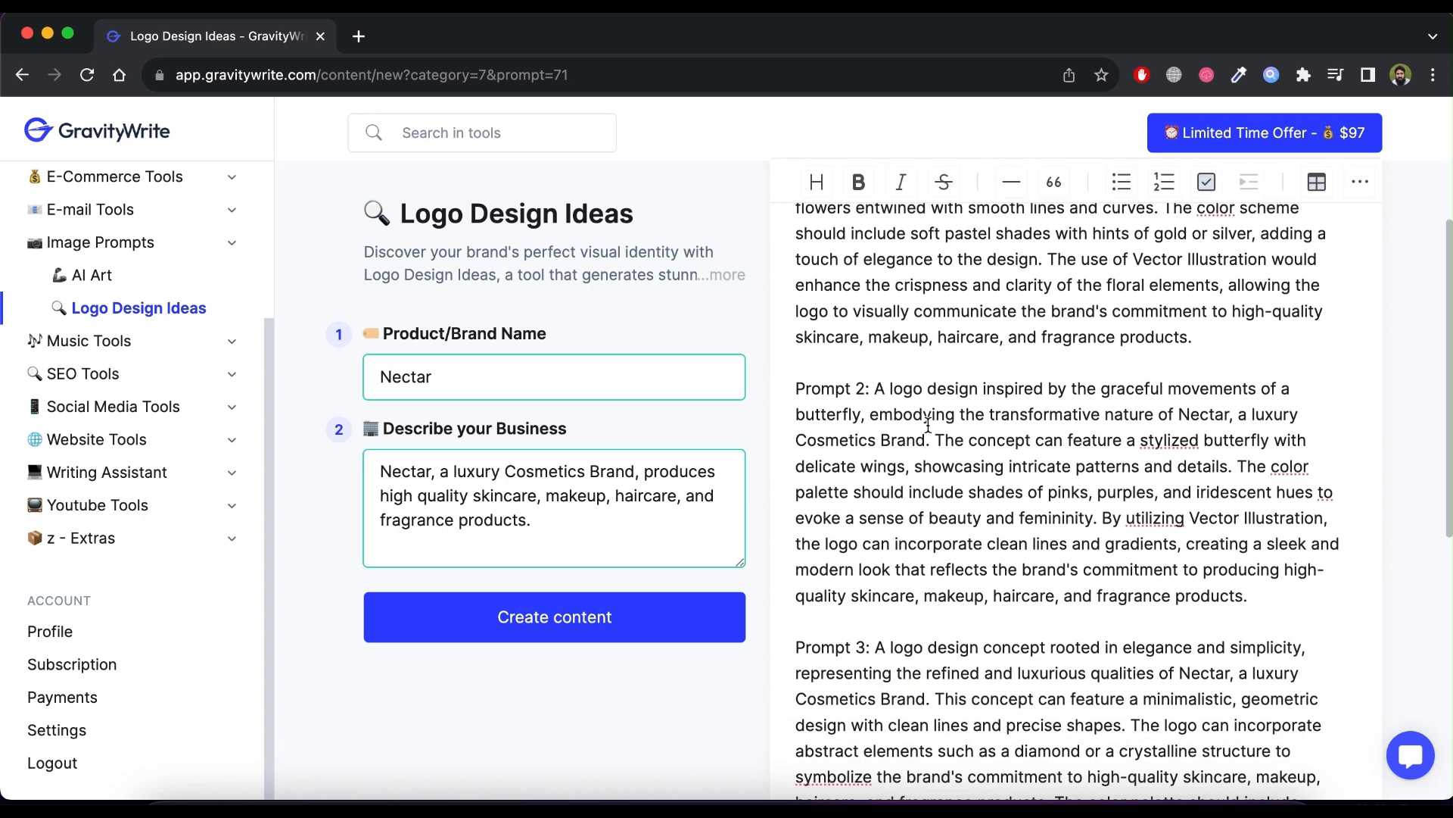
drag(875, 389, 1141, 511)
click(1249, 595)
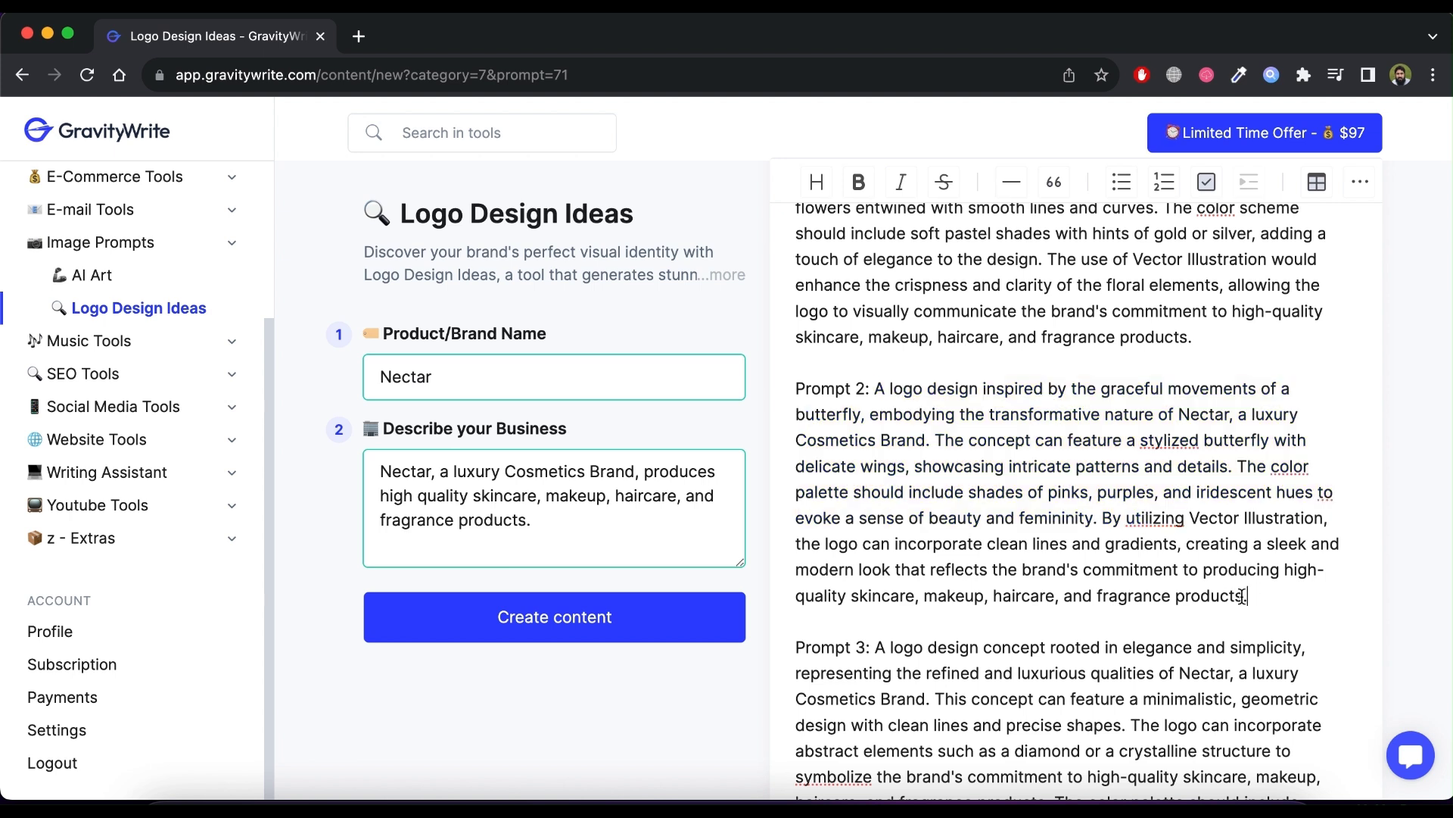
drag(1249, 596, 879, 387)
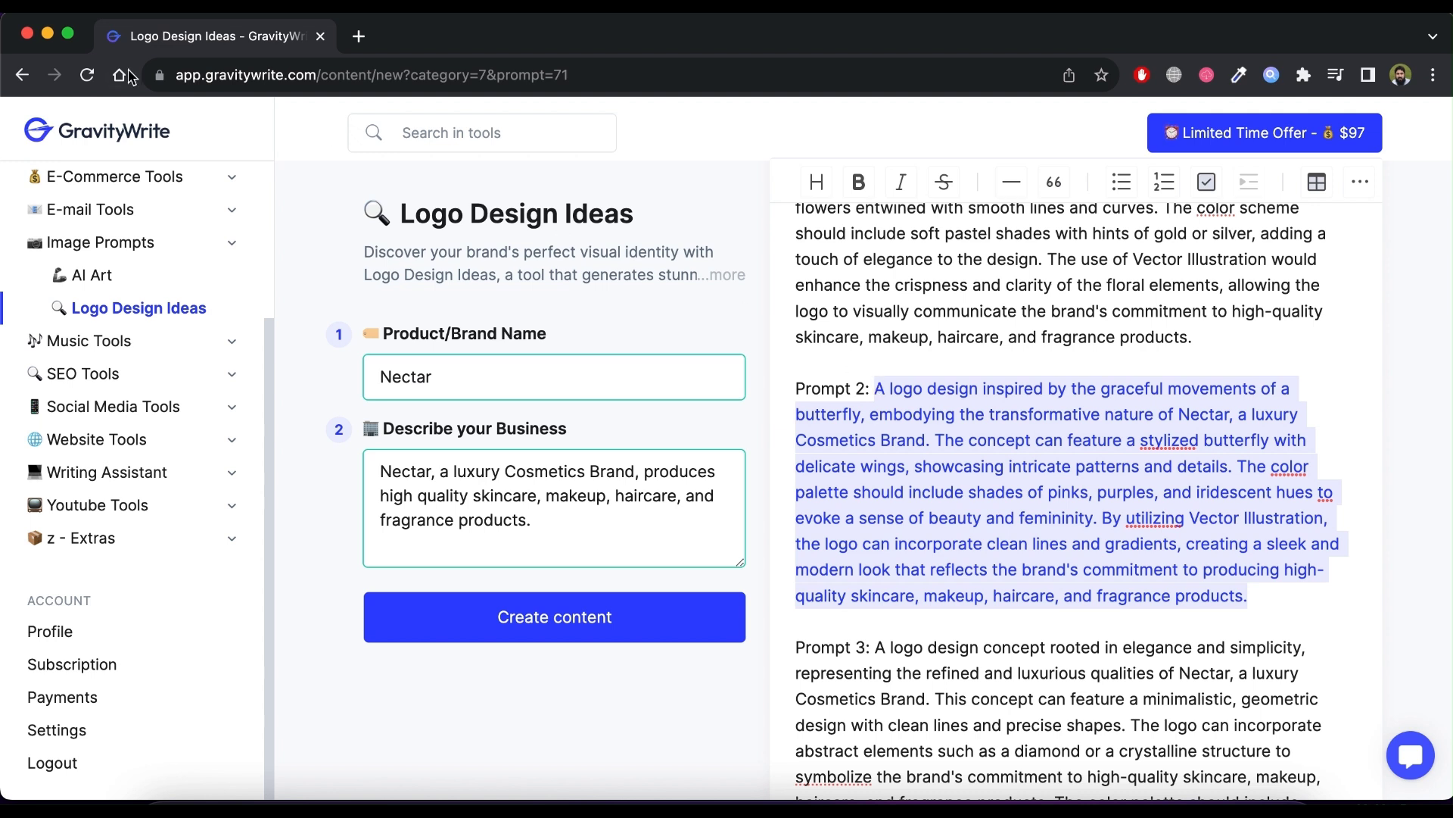
Return to Bing Image Creator, replace the prompt with the copied butterfly logo description and generate the images.
click(47, 38)
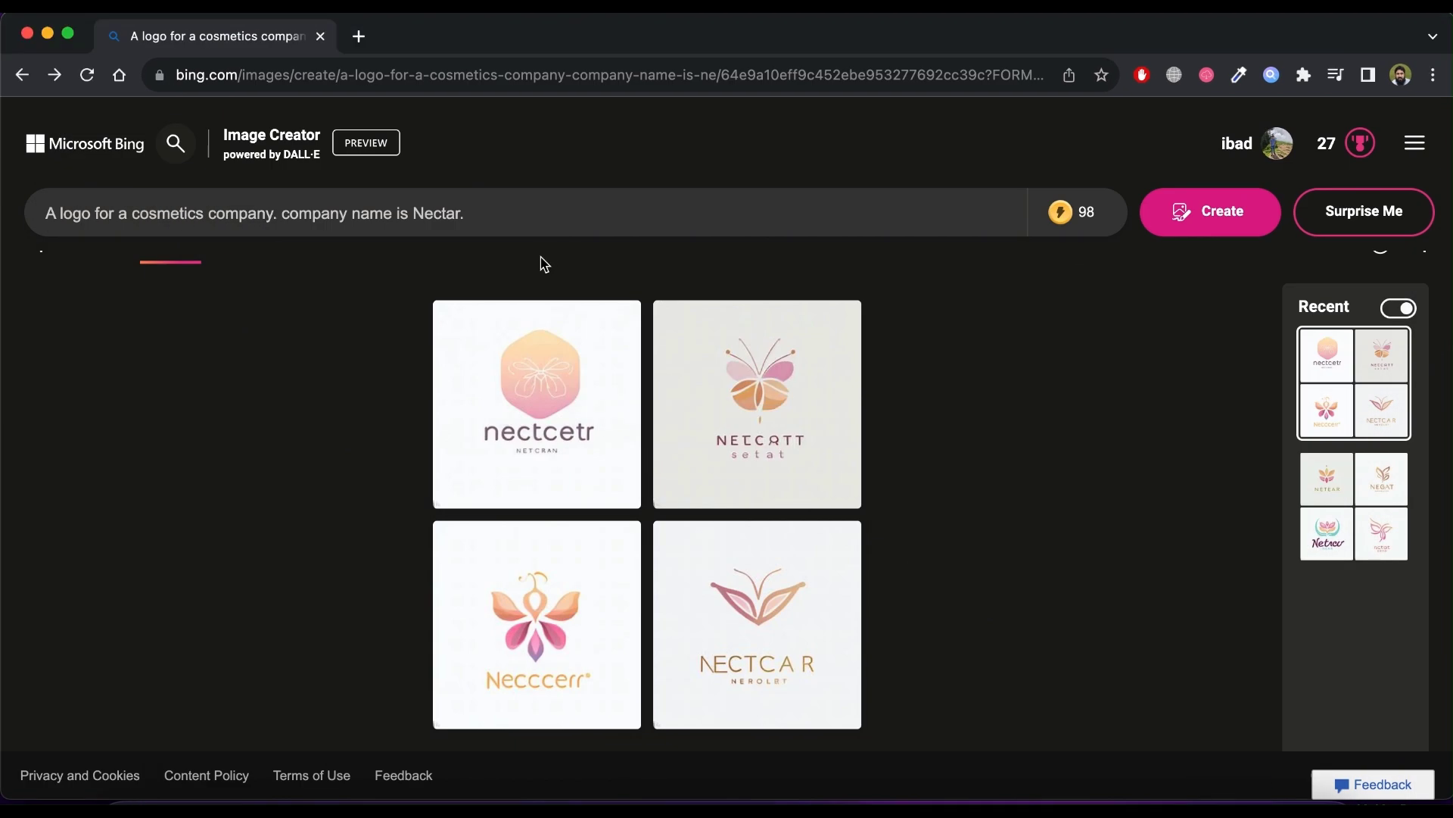
drag(538, 216, 53, 201)
key(super+v)
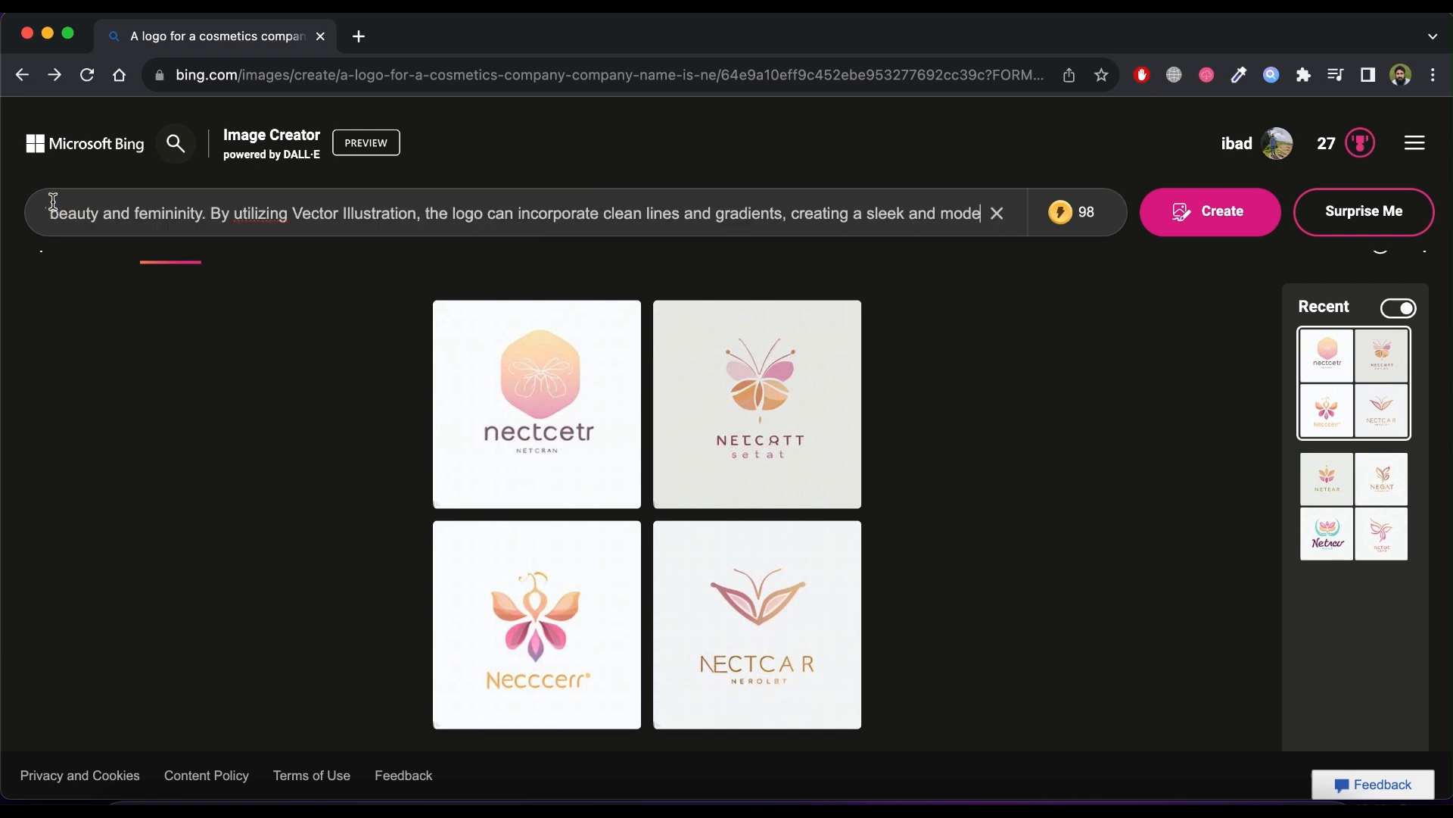
click(1212, 227)
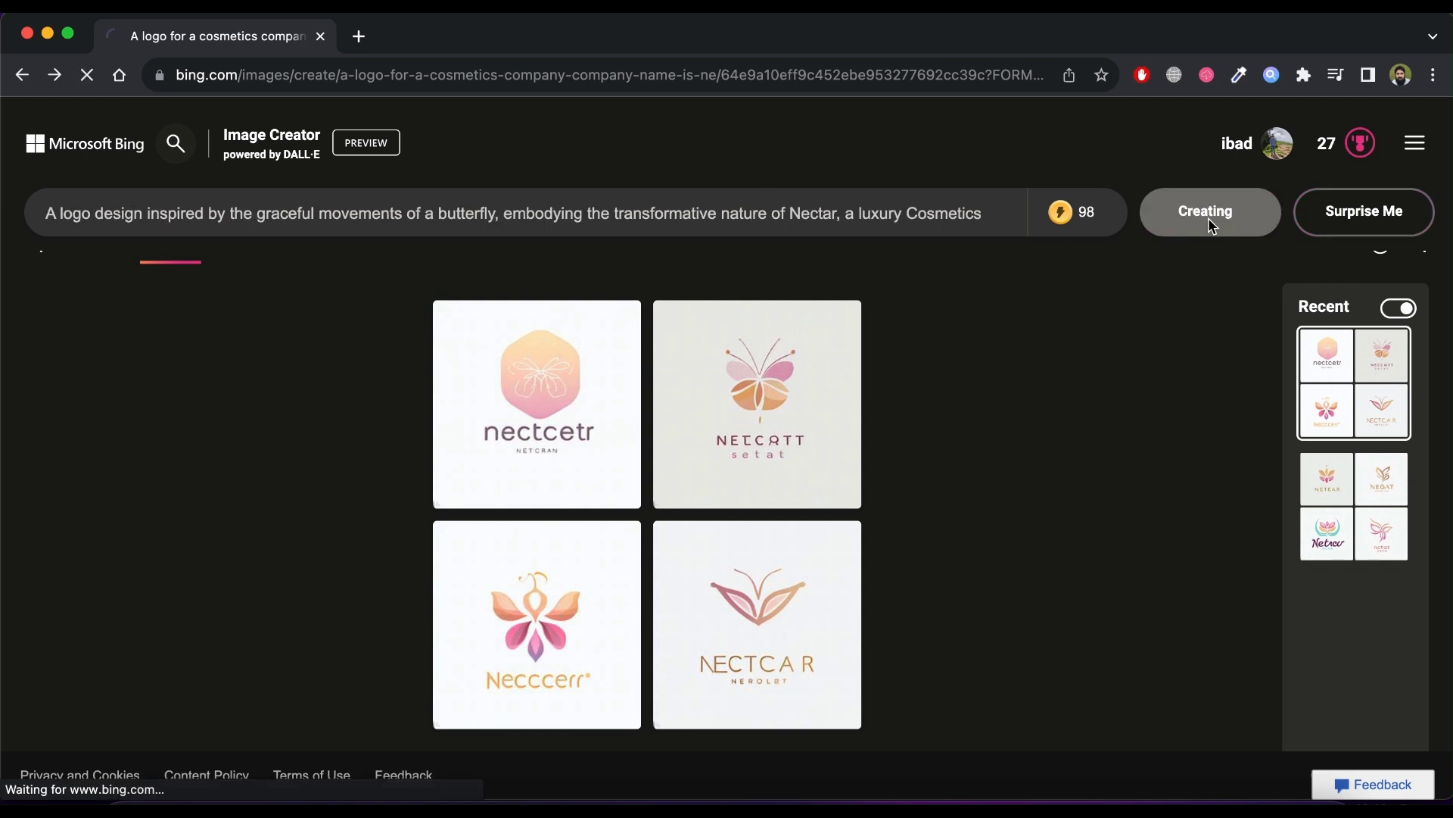
scroll(1042, 364, down, 2)
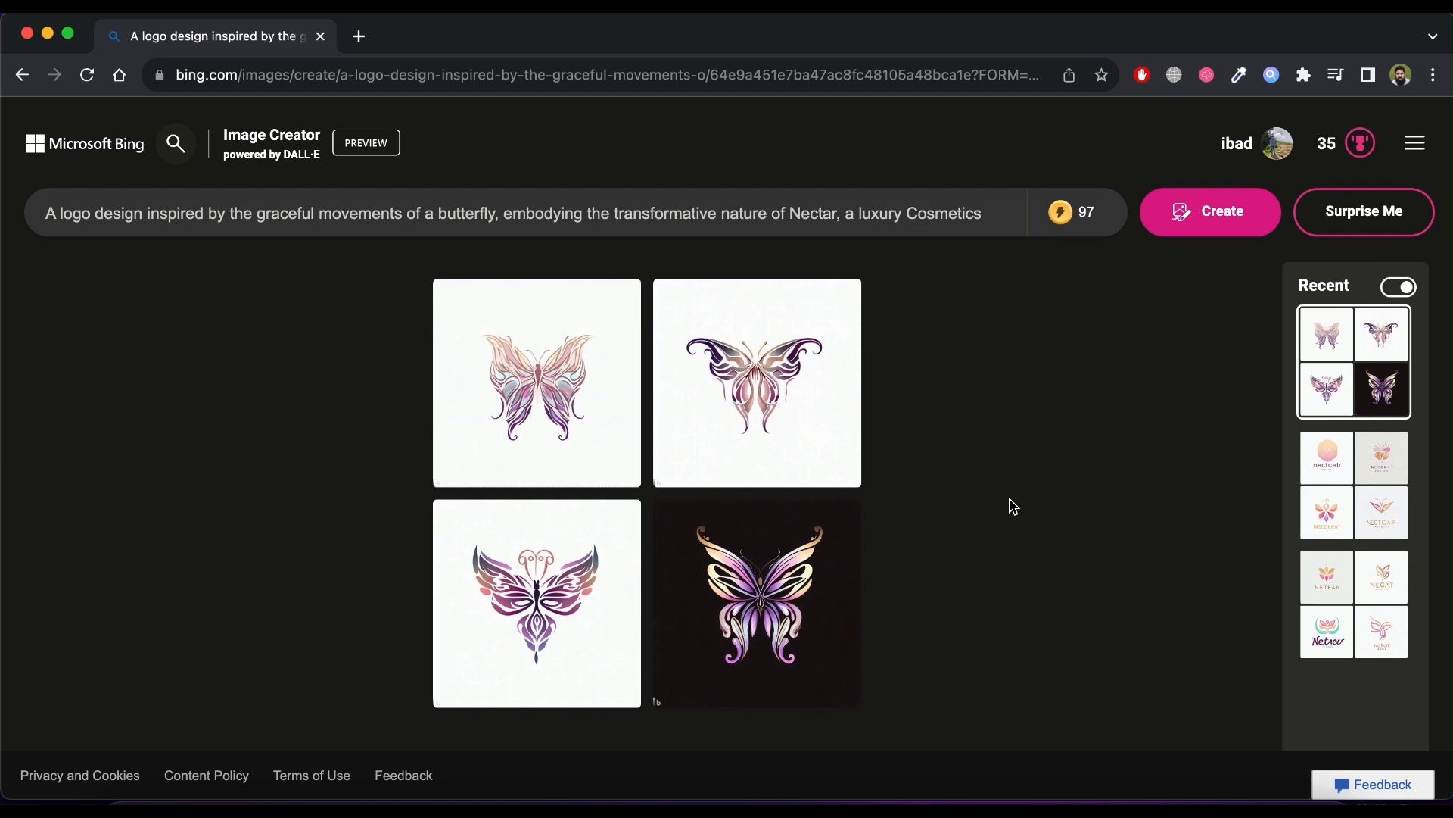
Switch to GravityWrite and copy the full text of Prompt 3, the elegance and simplicity logo concept, without its "Prompt 3:" label.
click(1236, 803)
scroll(969, 577, down, 4)
drag(875, 461, 1295, 686)
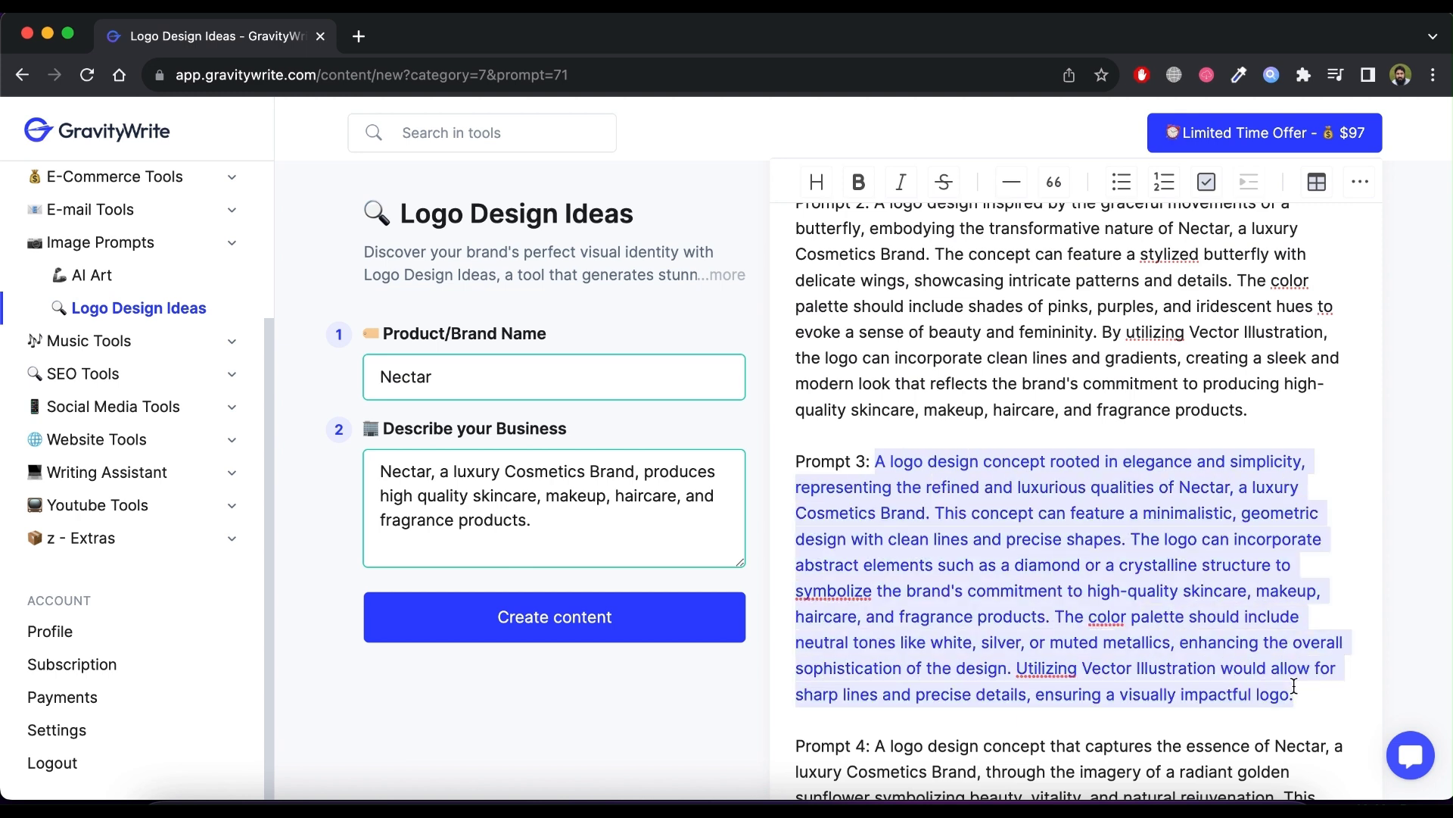
Return to Bing Image Creator, replace the prompt with the copied elegance and simplicity description and generate the images.
click(47, 33)
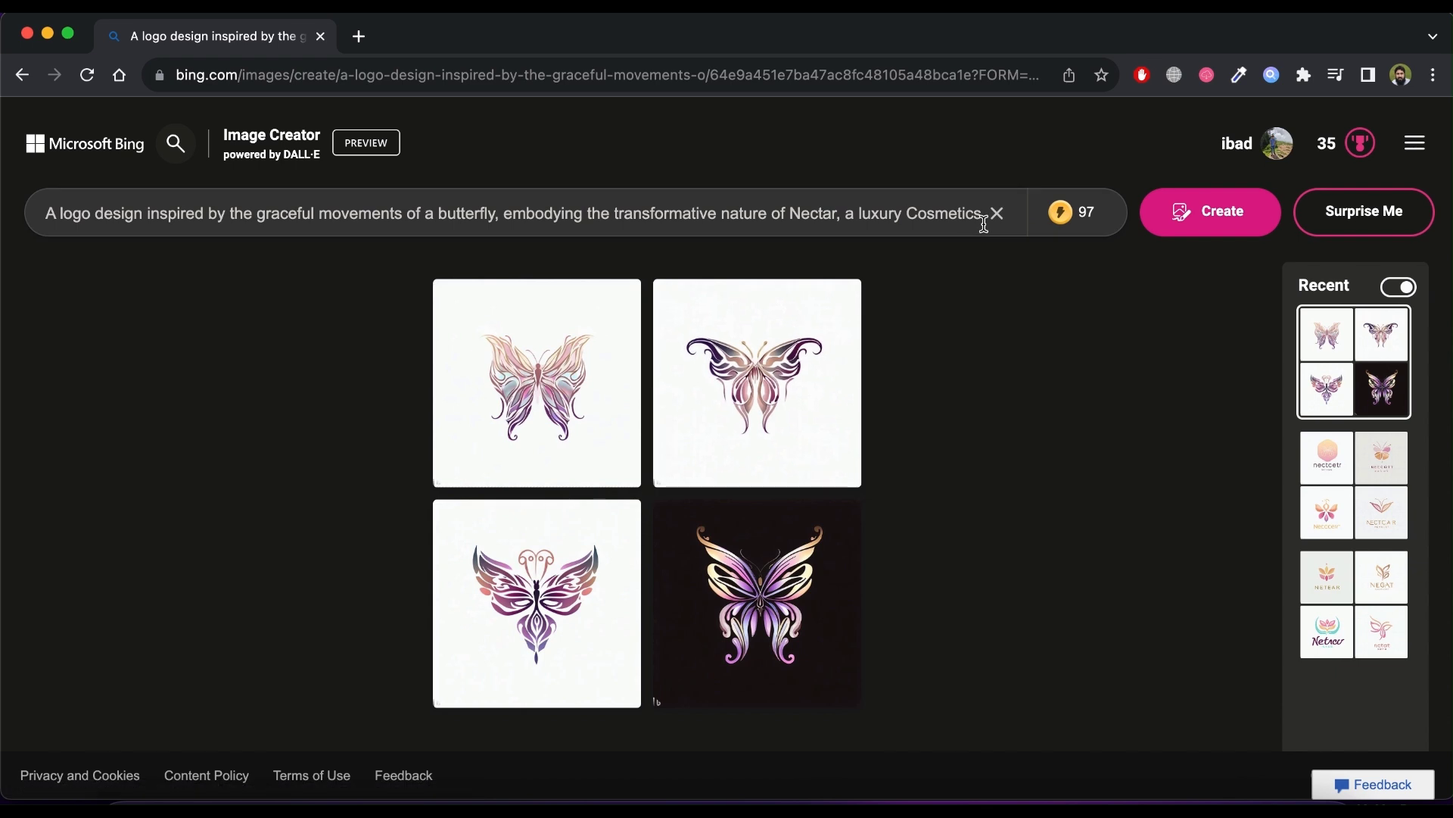
click(997, 213)
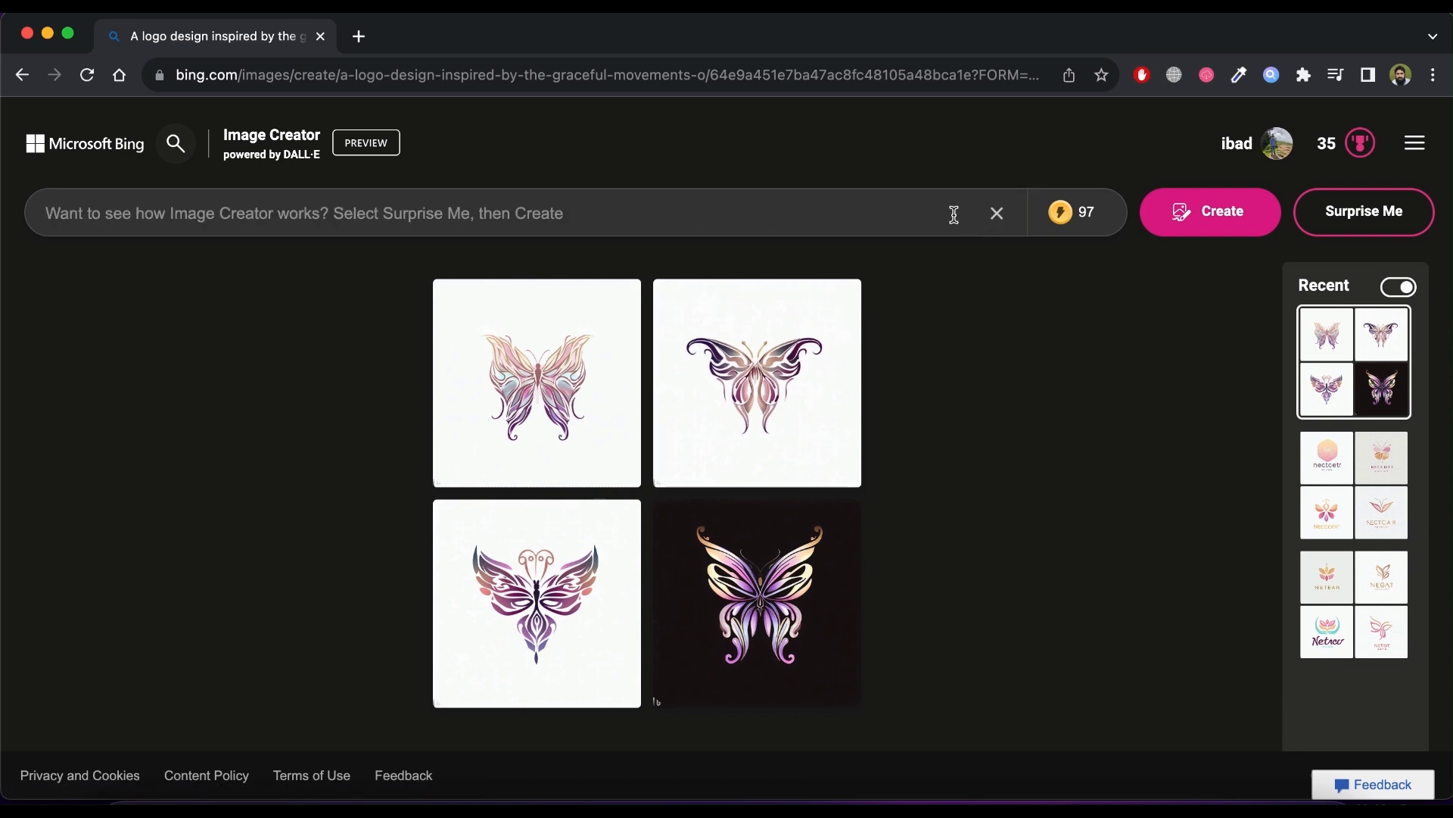
key(super+v)
click(1180, 223)
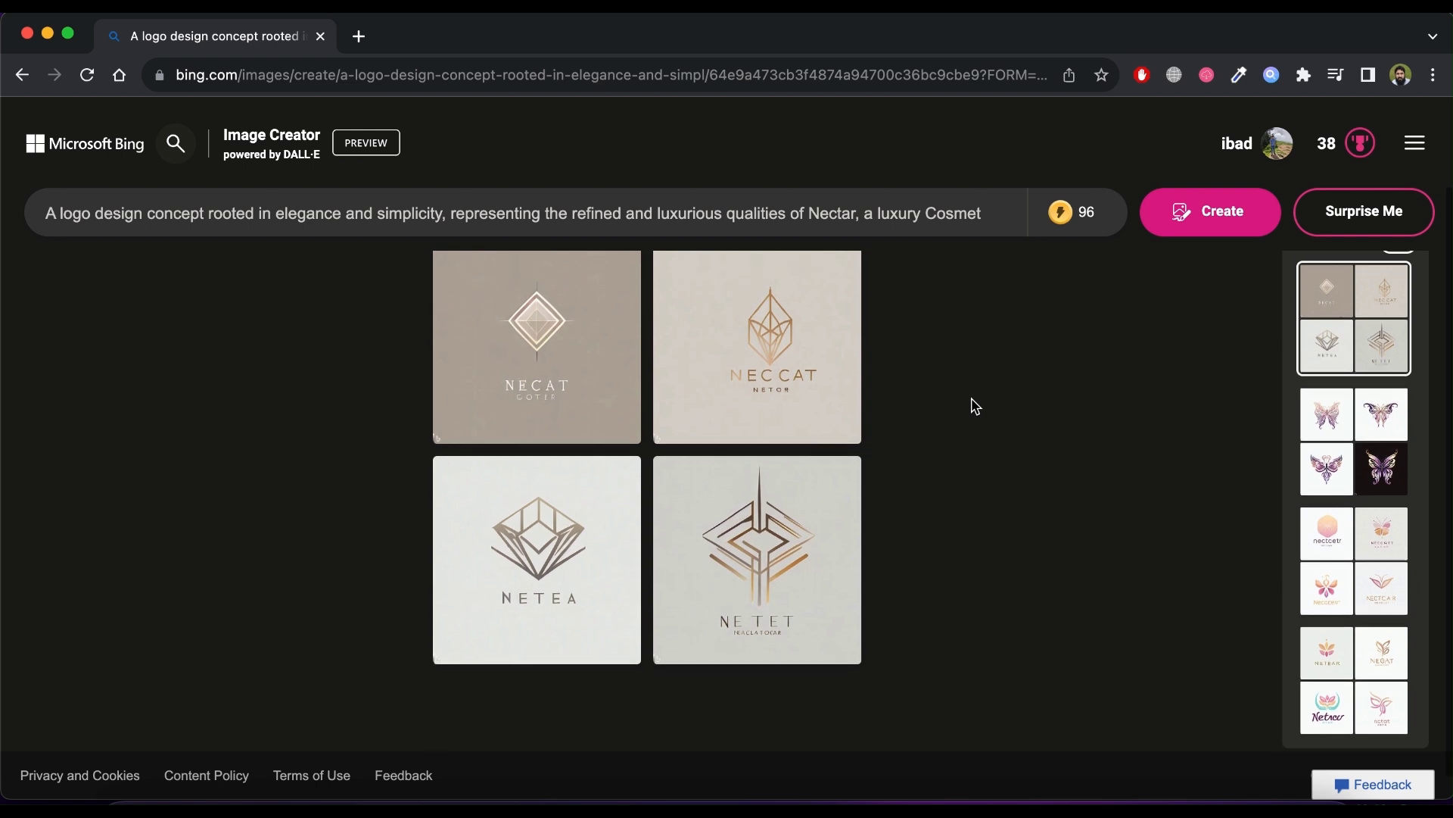
Open the generated geometric diamond logo labelled NETEA and download it.
scroll(975, 406, up, 2)
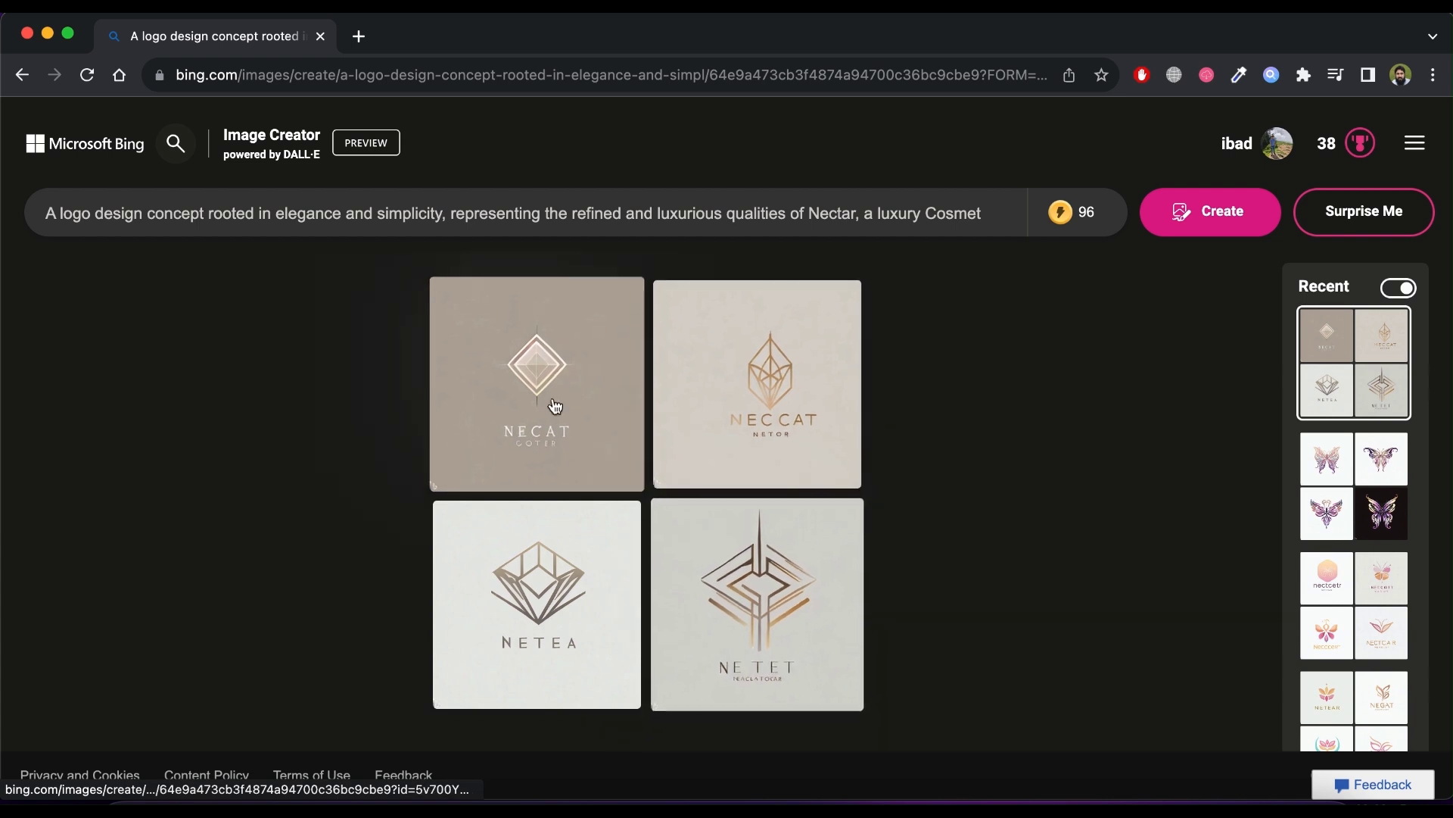
click(547, 608)
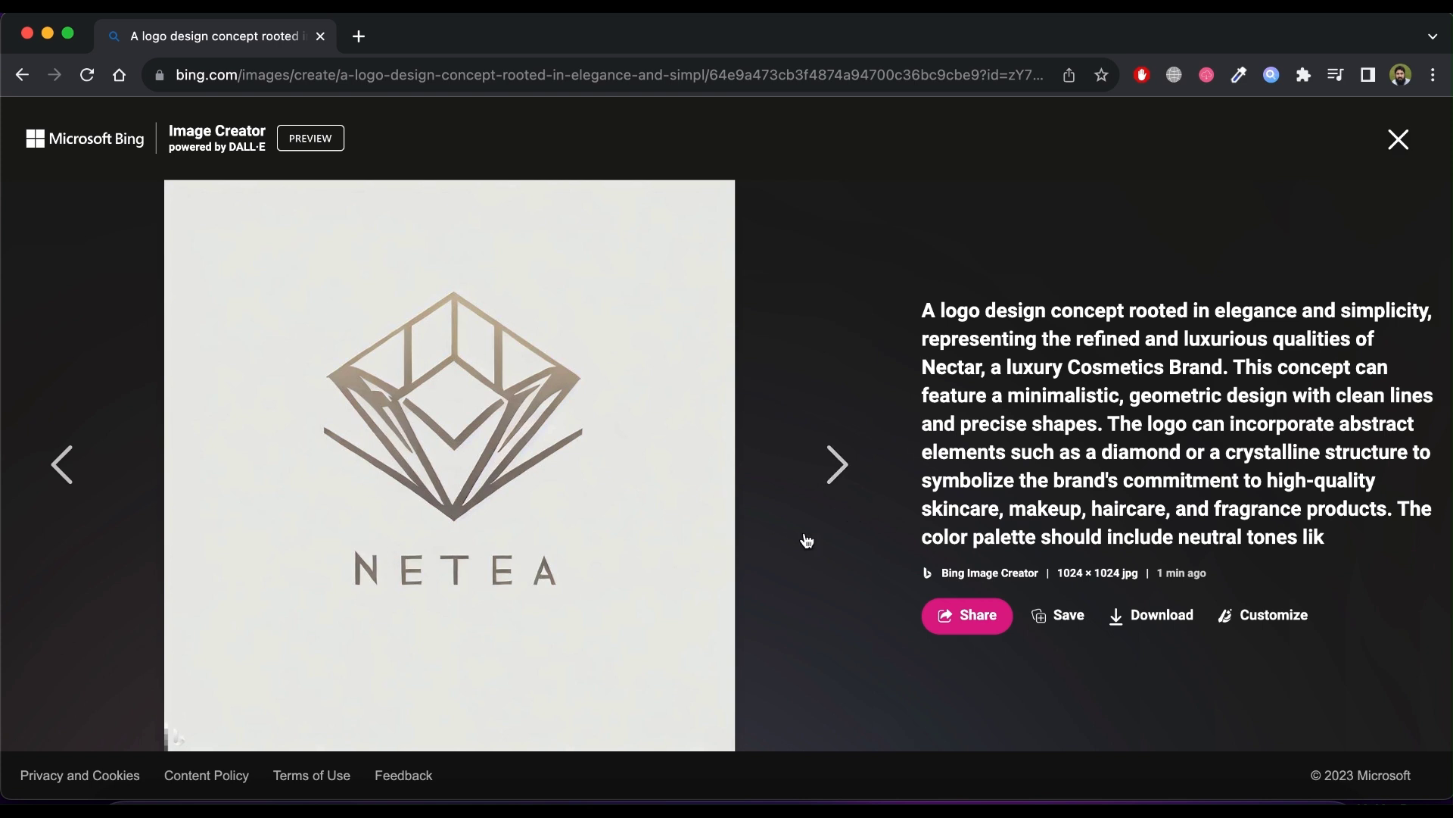
click(1162, 622)
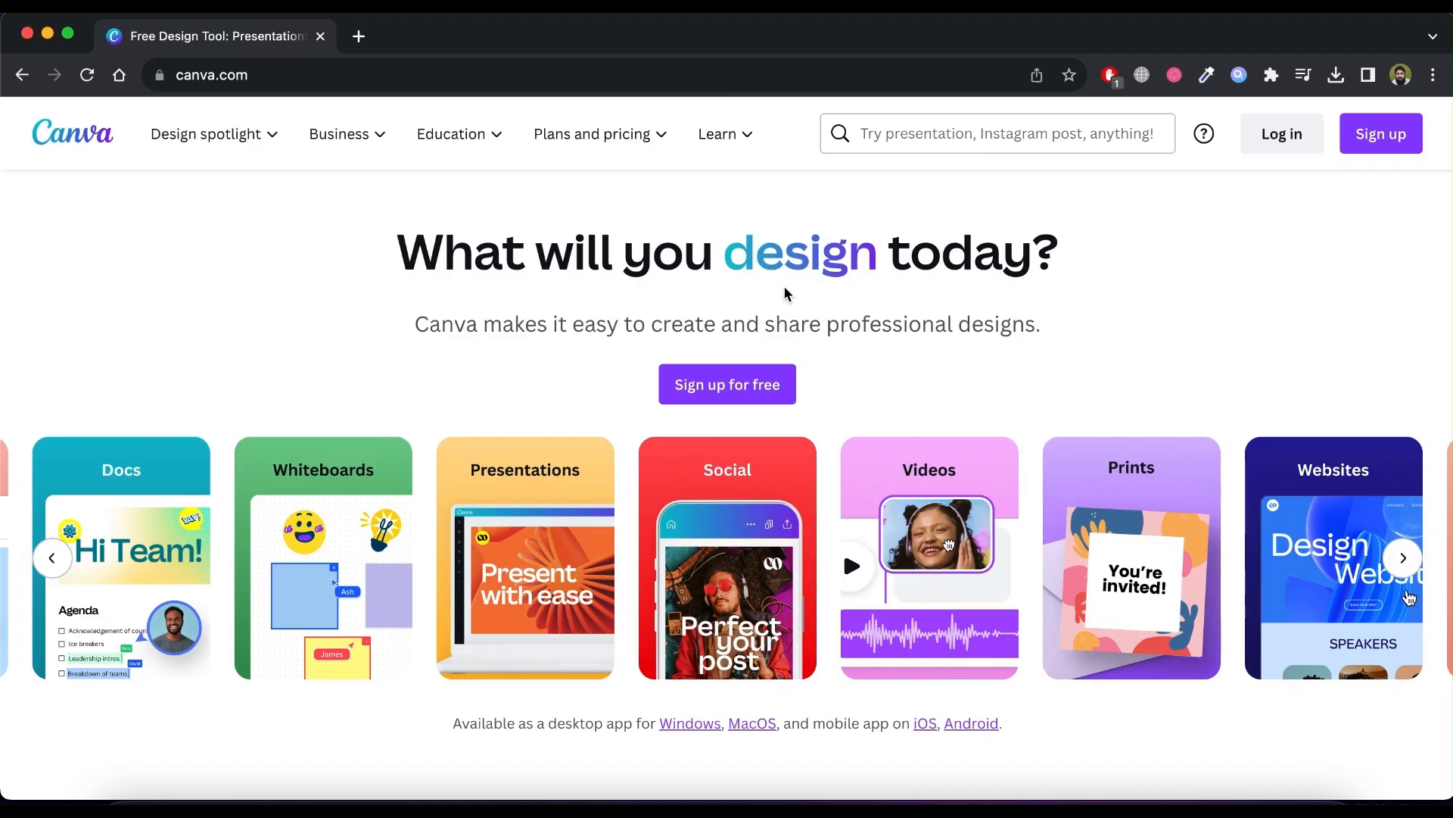
Log in to Canva at canva.com by continuing with the existing Google account.
click(284, 76)
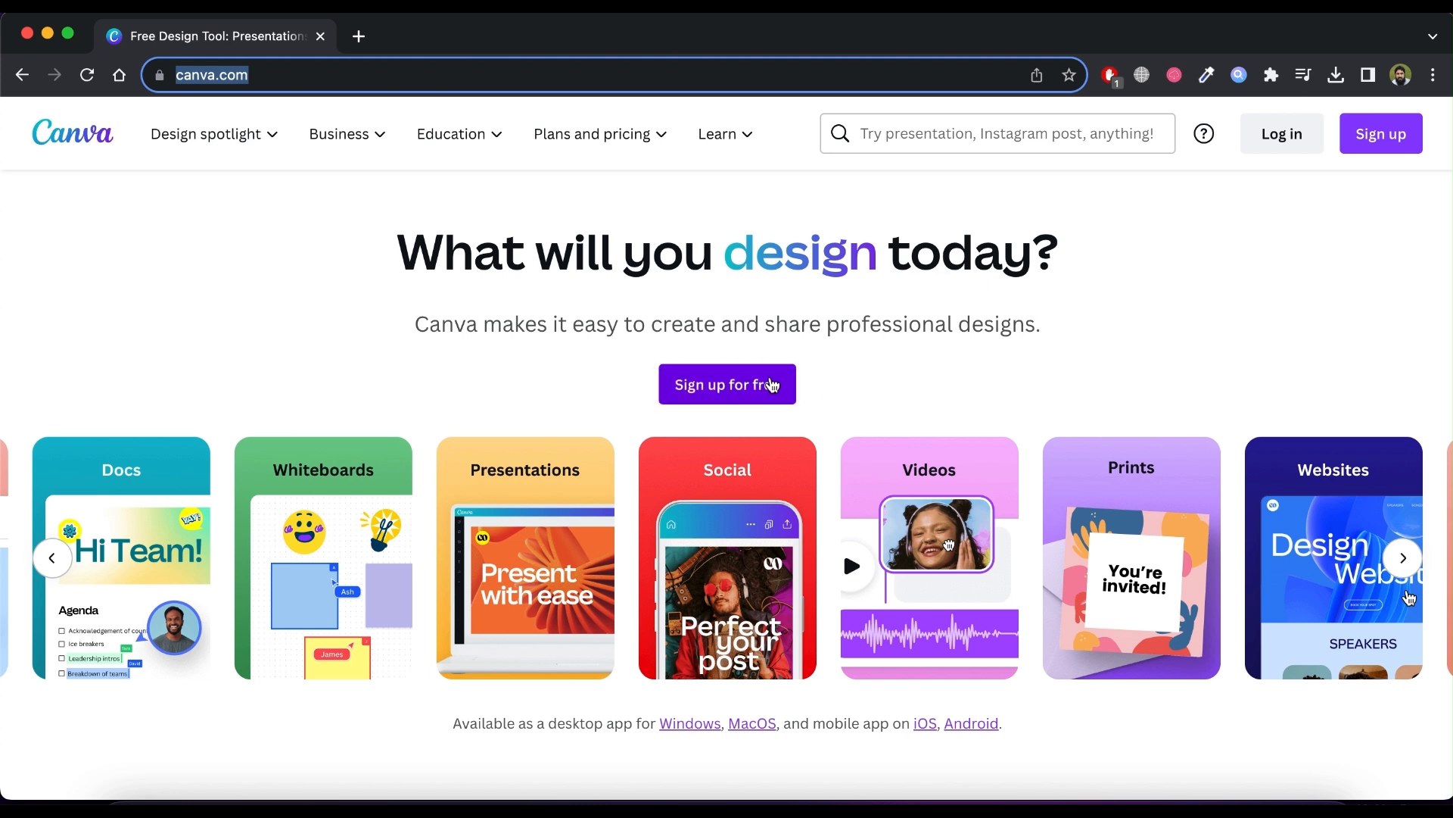
click(1277, 148)
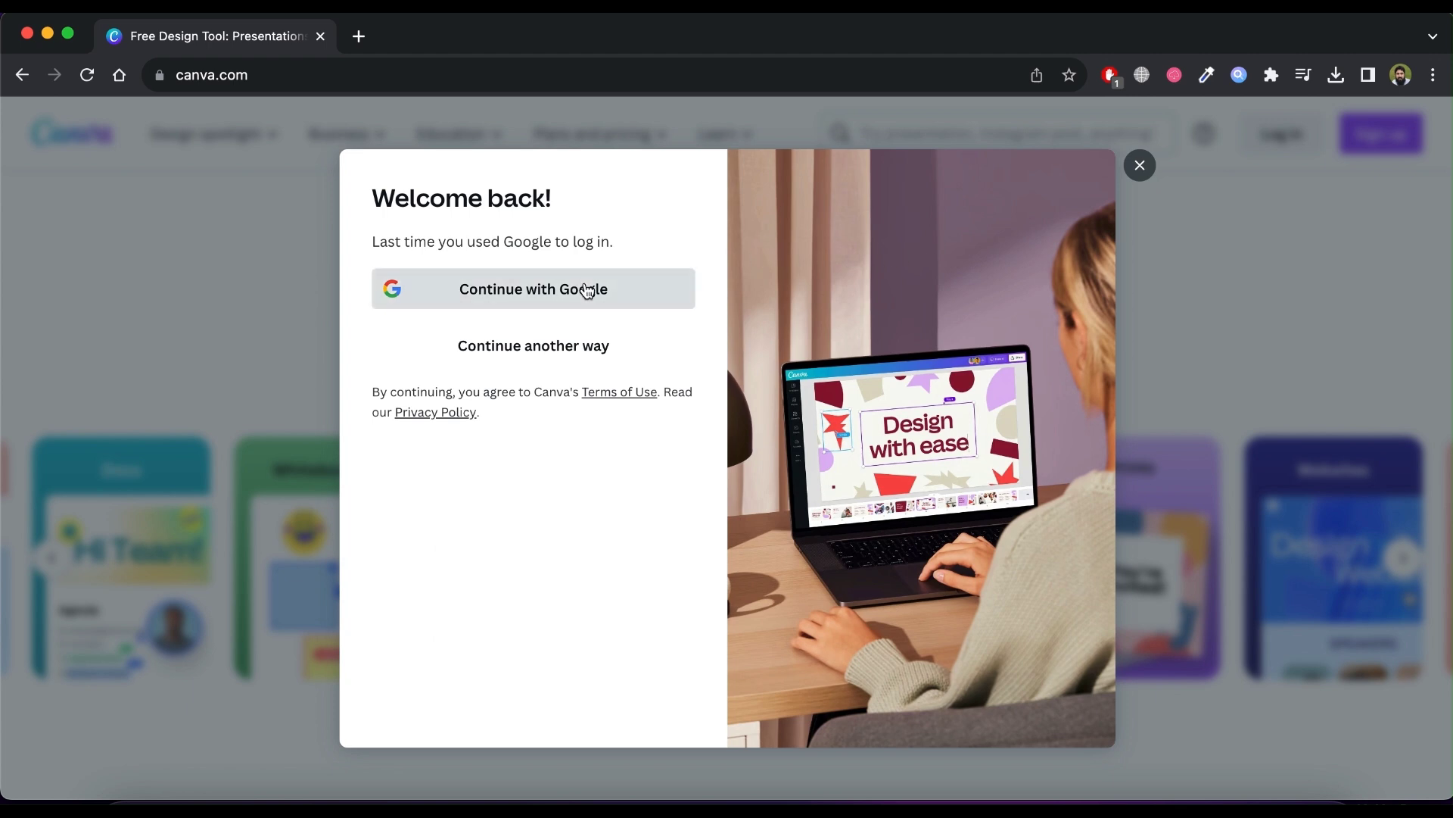
click(587, 291)
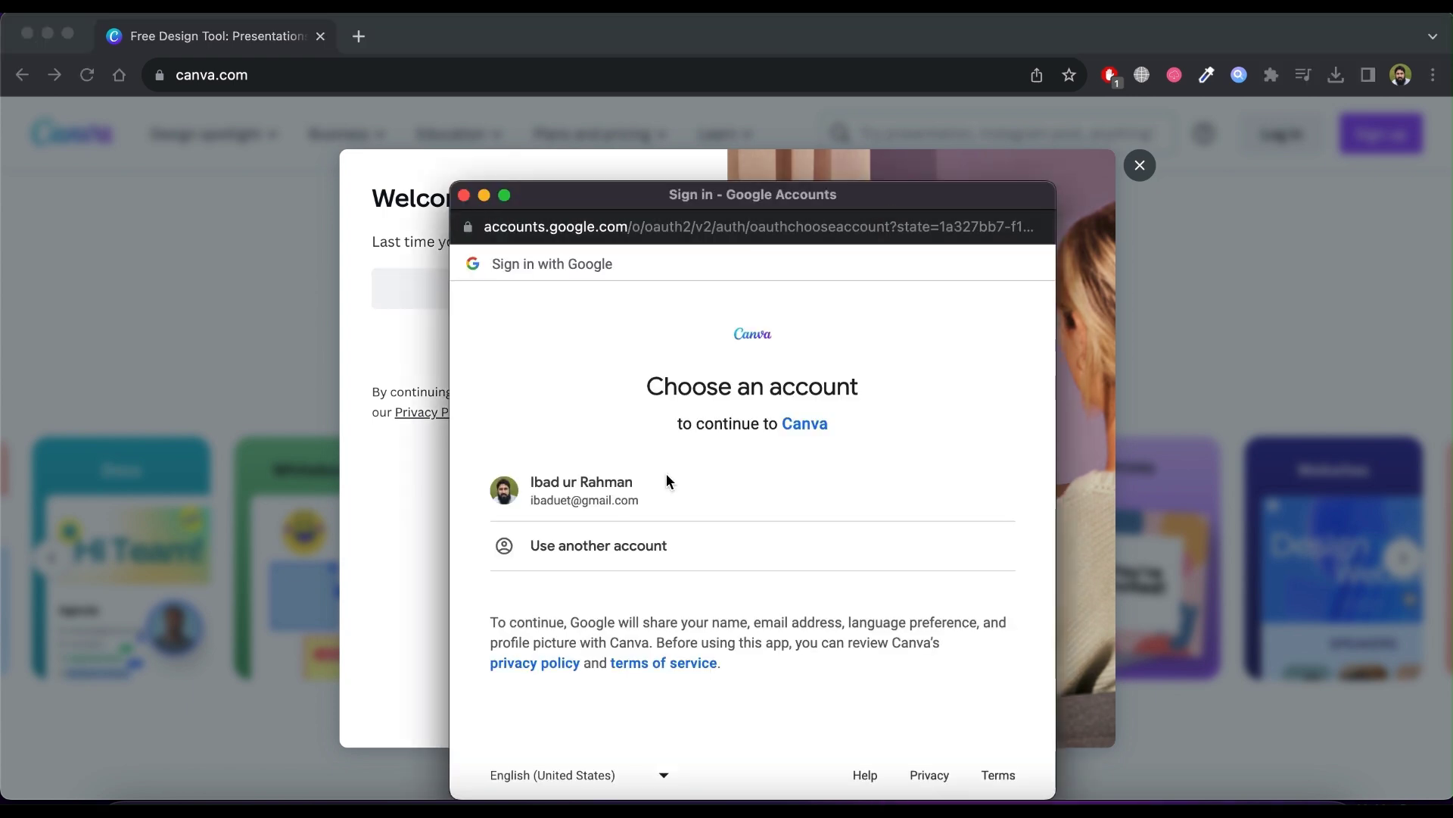
click(635, 505)
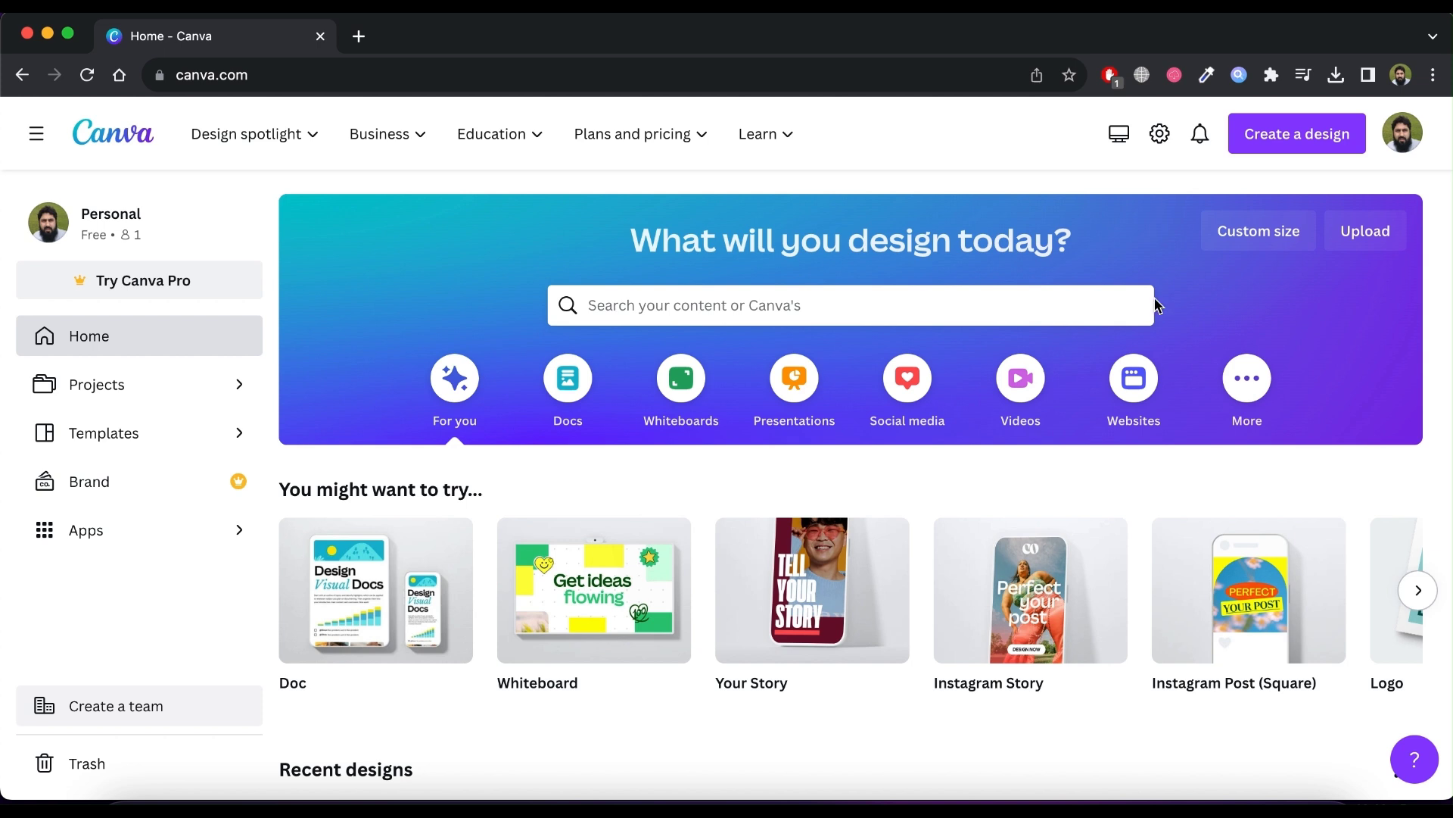
Create a new blank Logo design of 500 × 500 px and dismiss the sticker tip.
click(1290, 150)
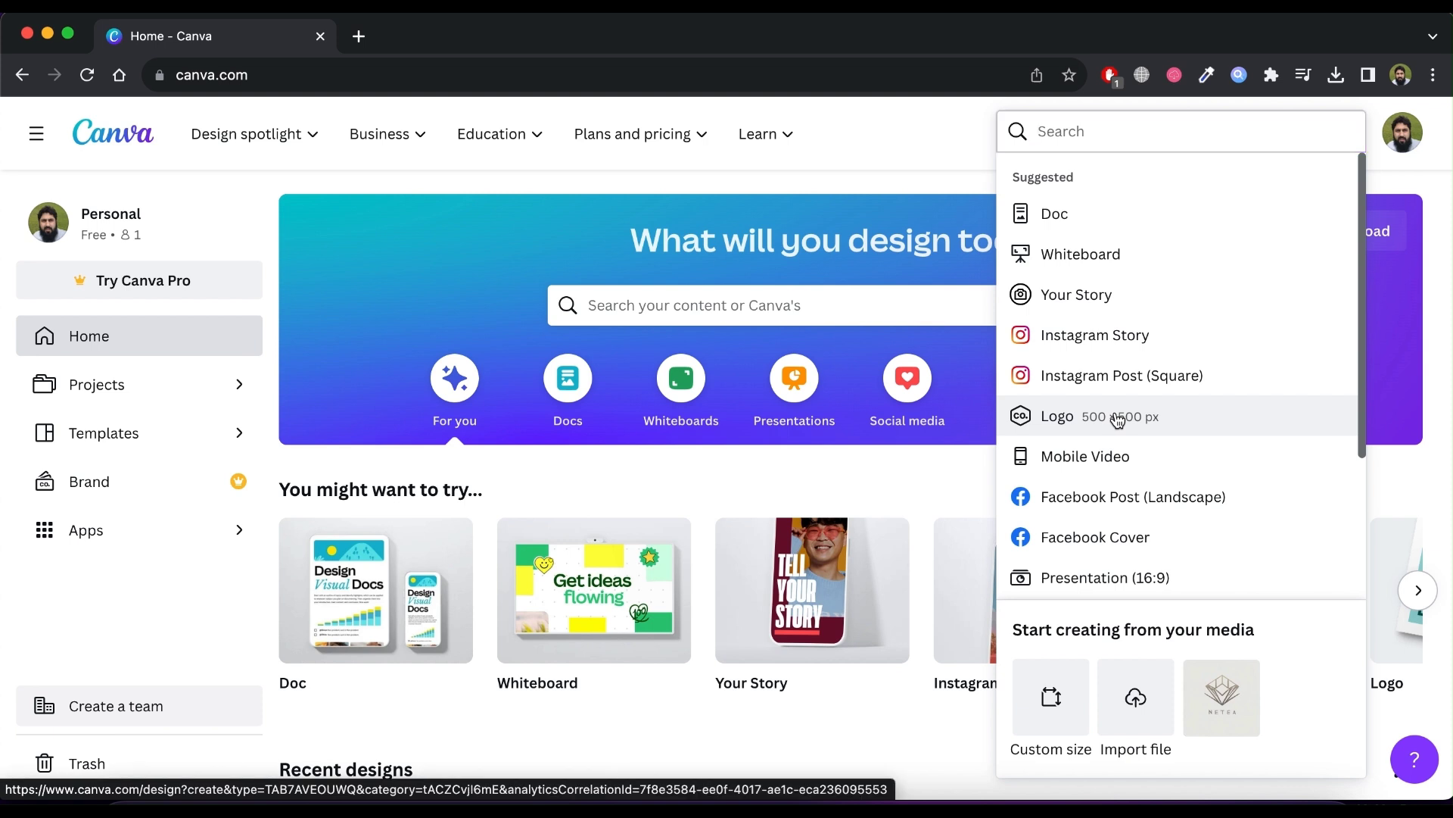
click(1118, 419)
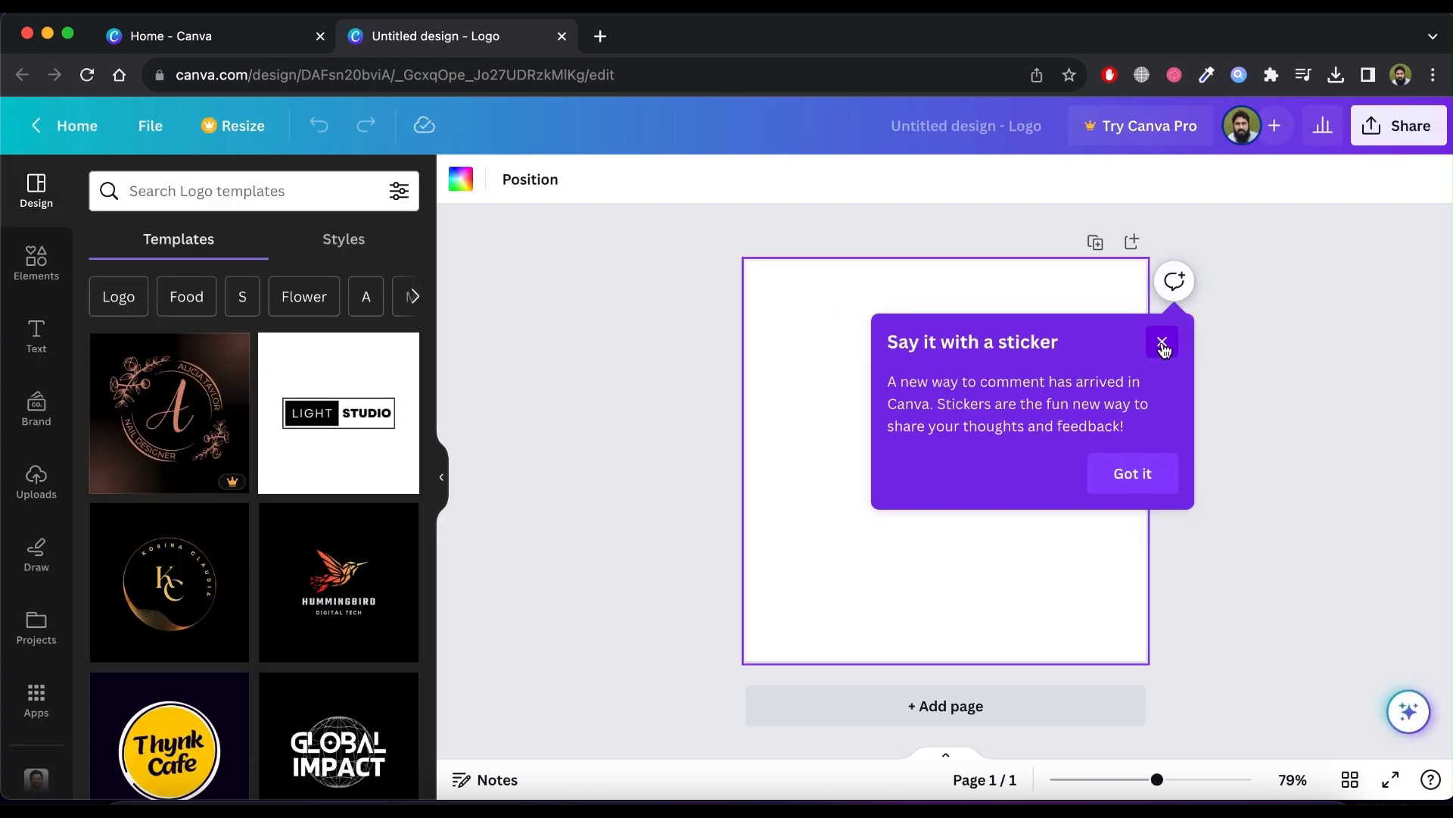
click(1162, 343)
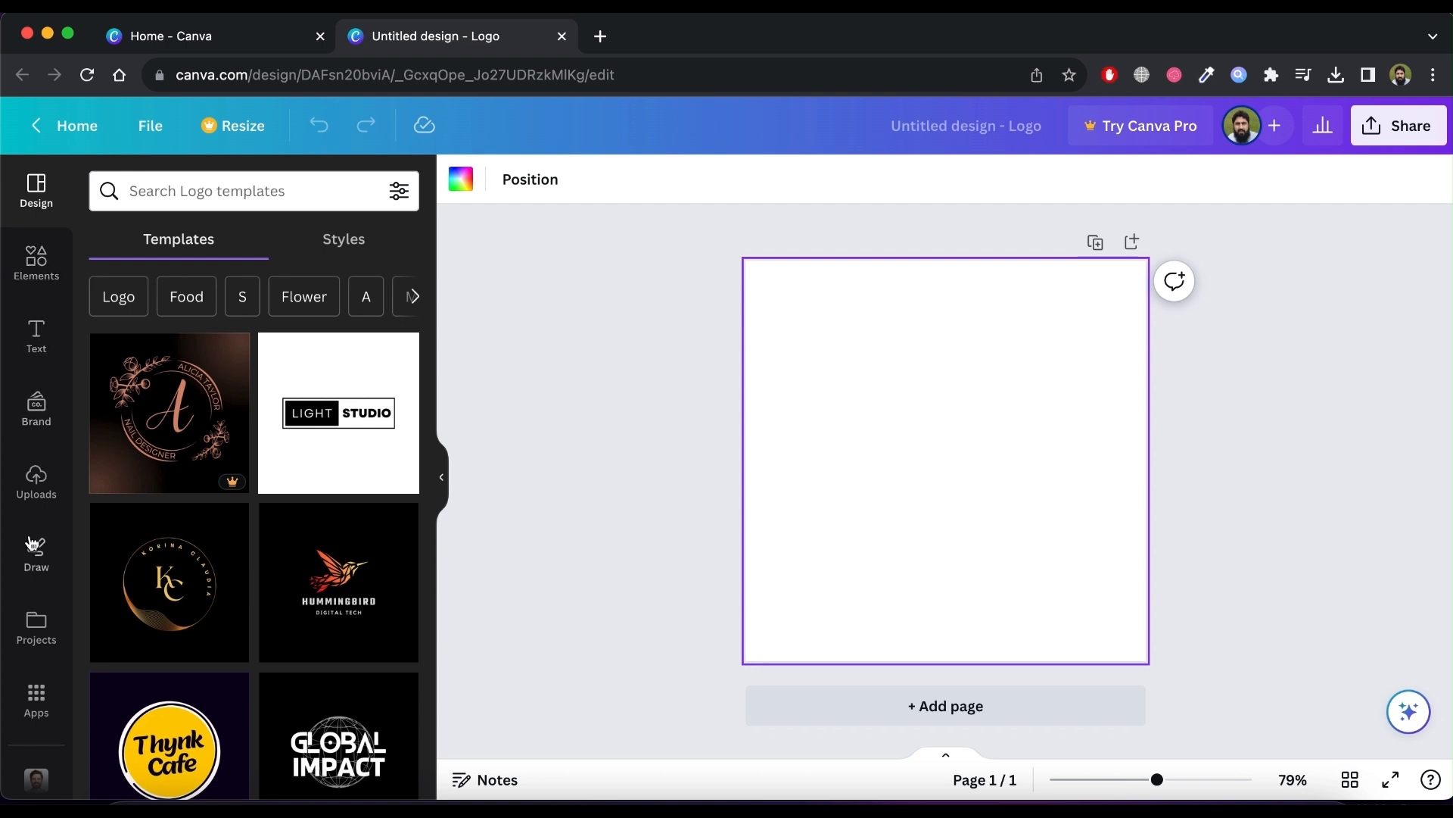
Upload the newly downloaded JPEG logo image from the Downloads folder.
click(35, 496)
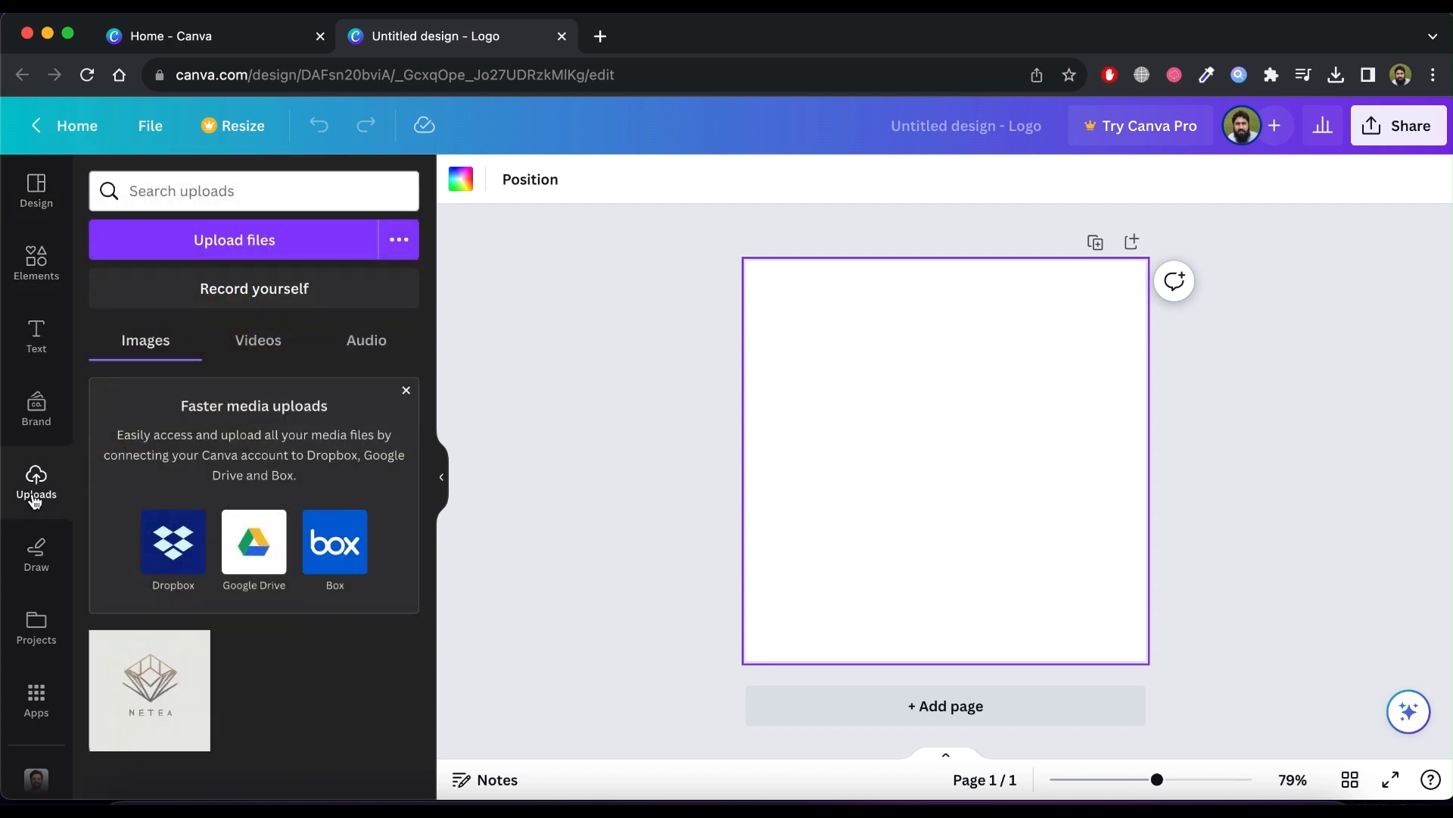
click(246, 250)
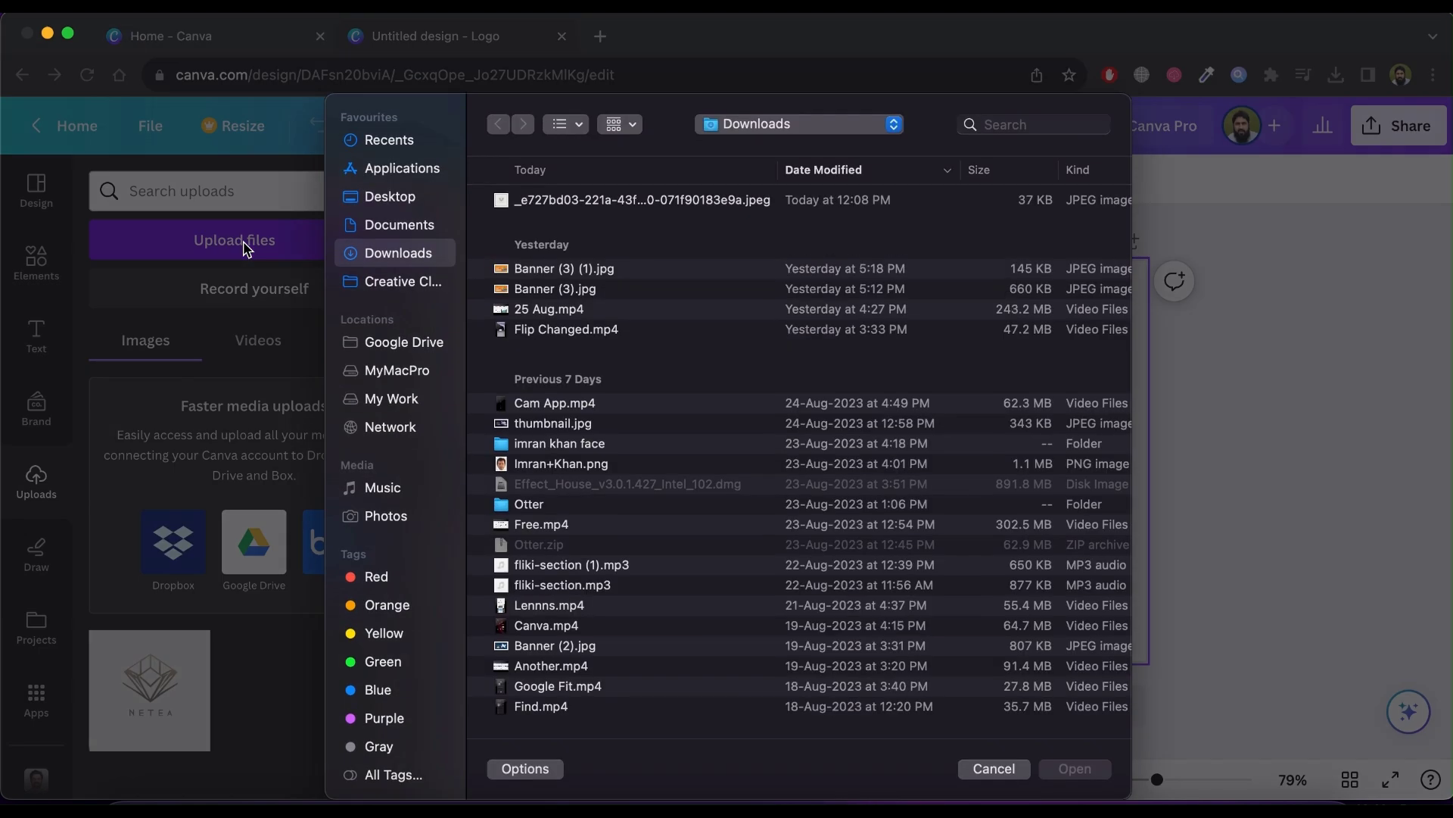
click(628, 201)
key(Return)
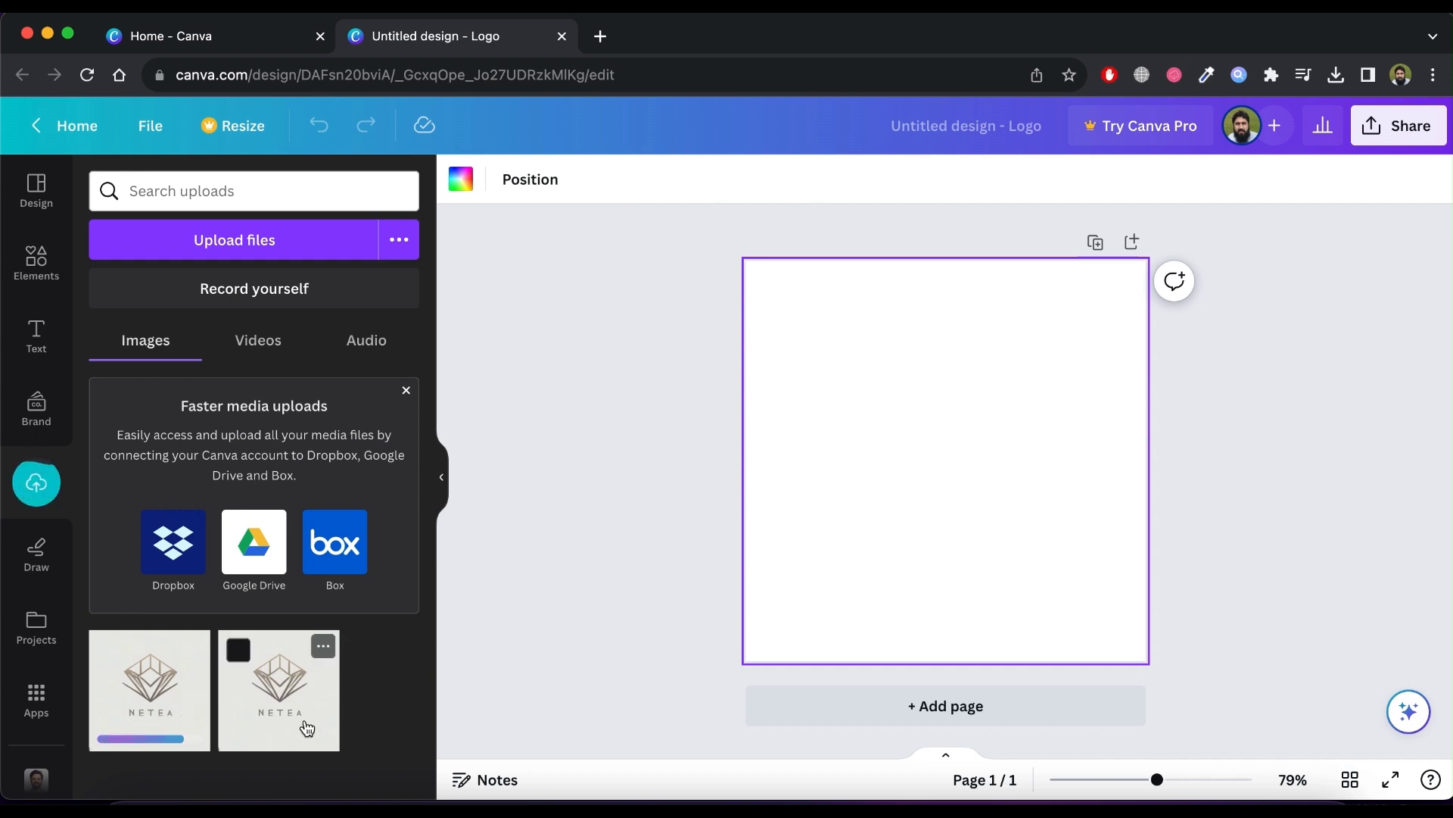
Place the uploaded NETEA logo image on the page and set it as the background.
drag(290, 726, 866, 501)
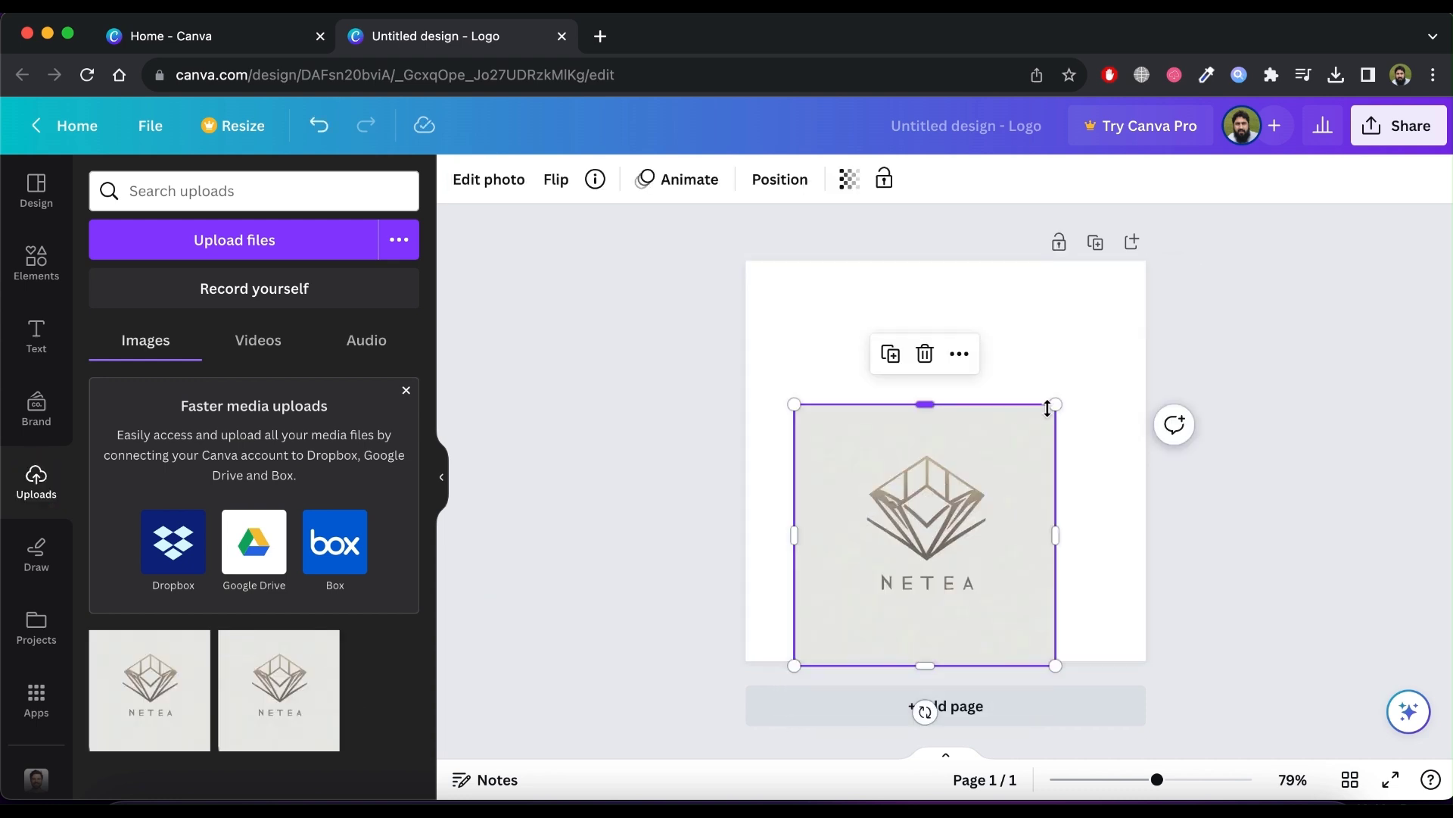
right_click(1015, 491)
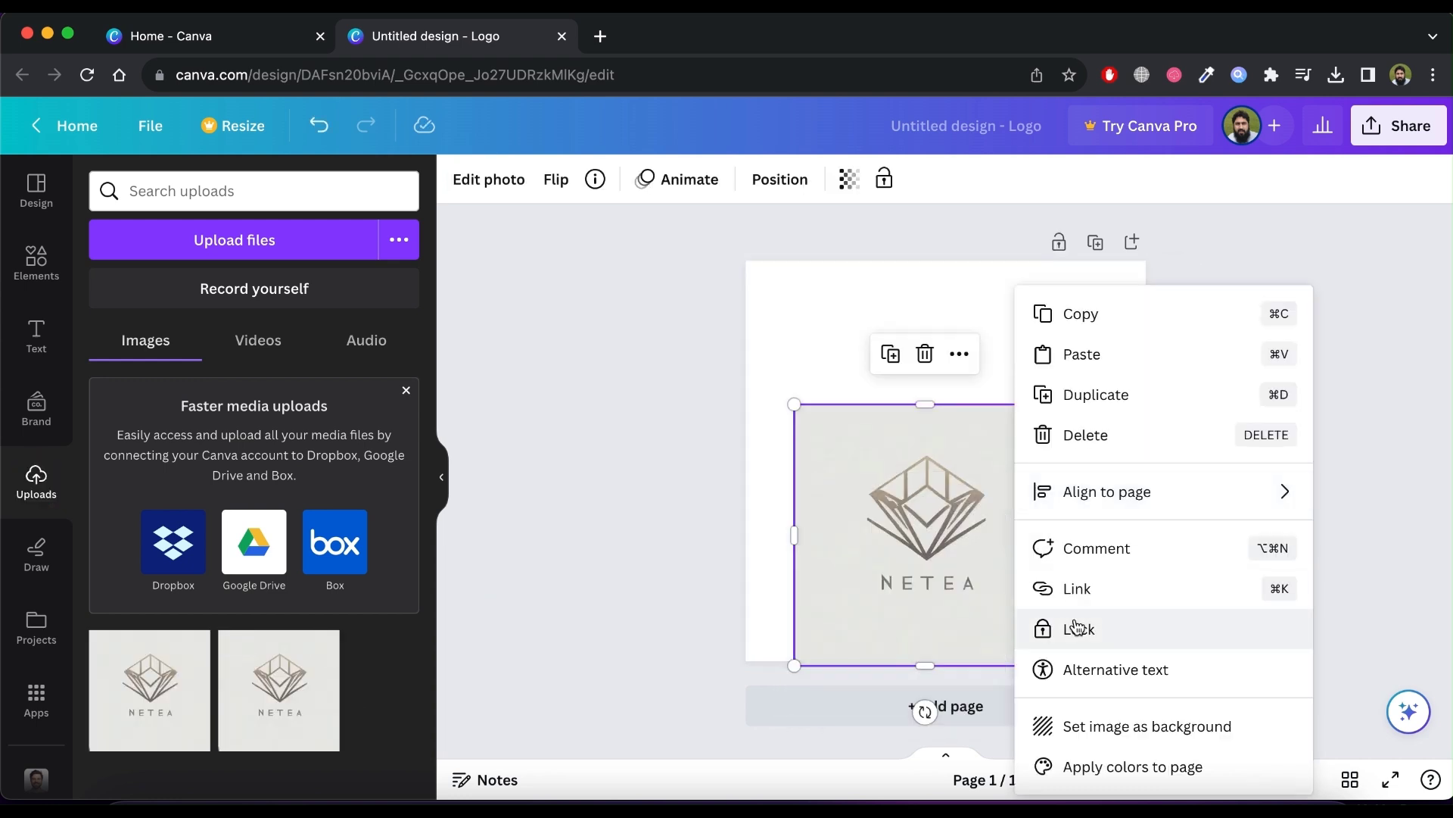
click(1113, 728)
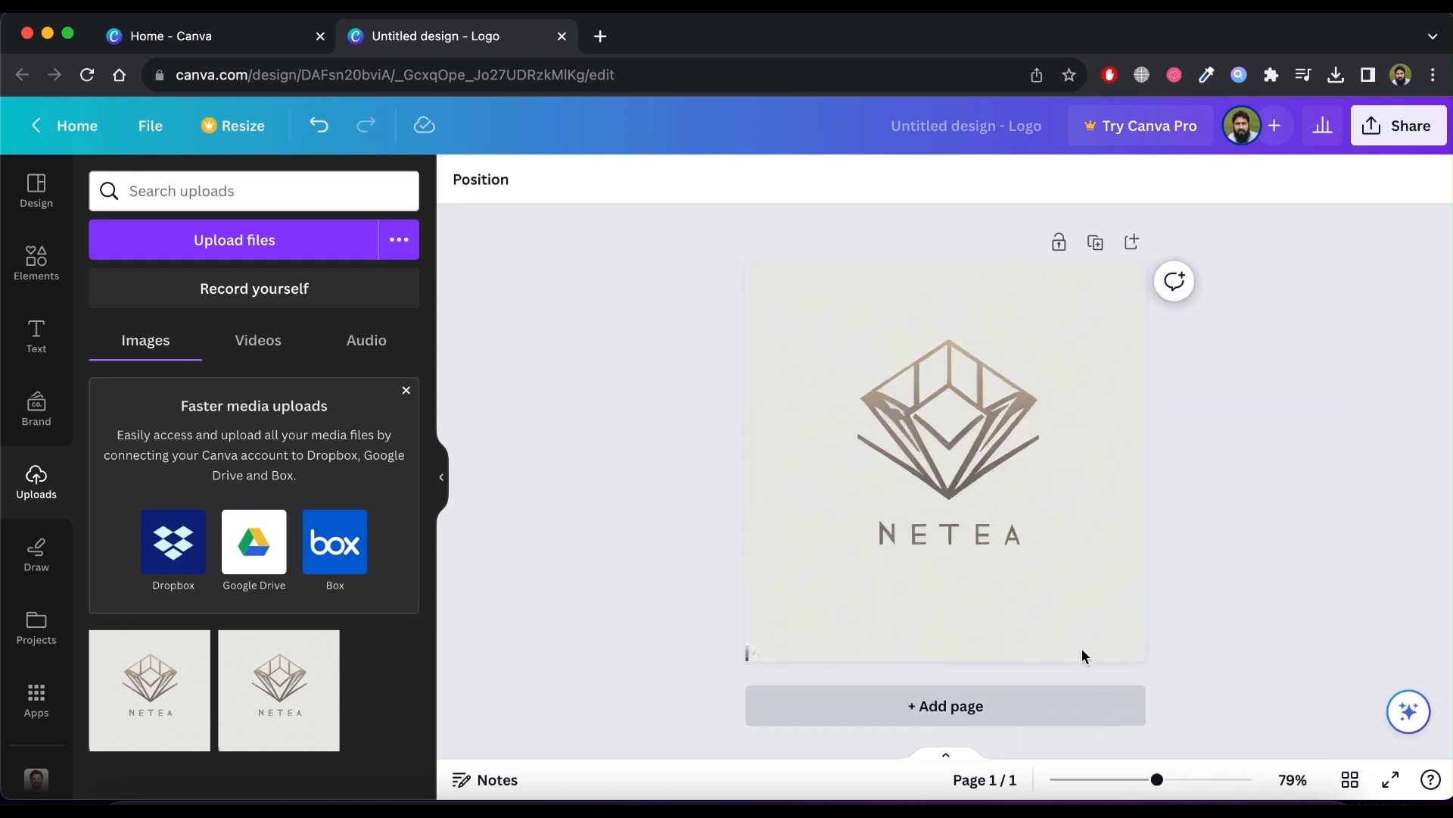
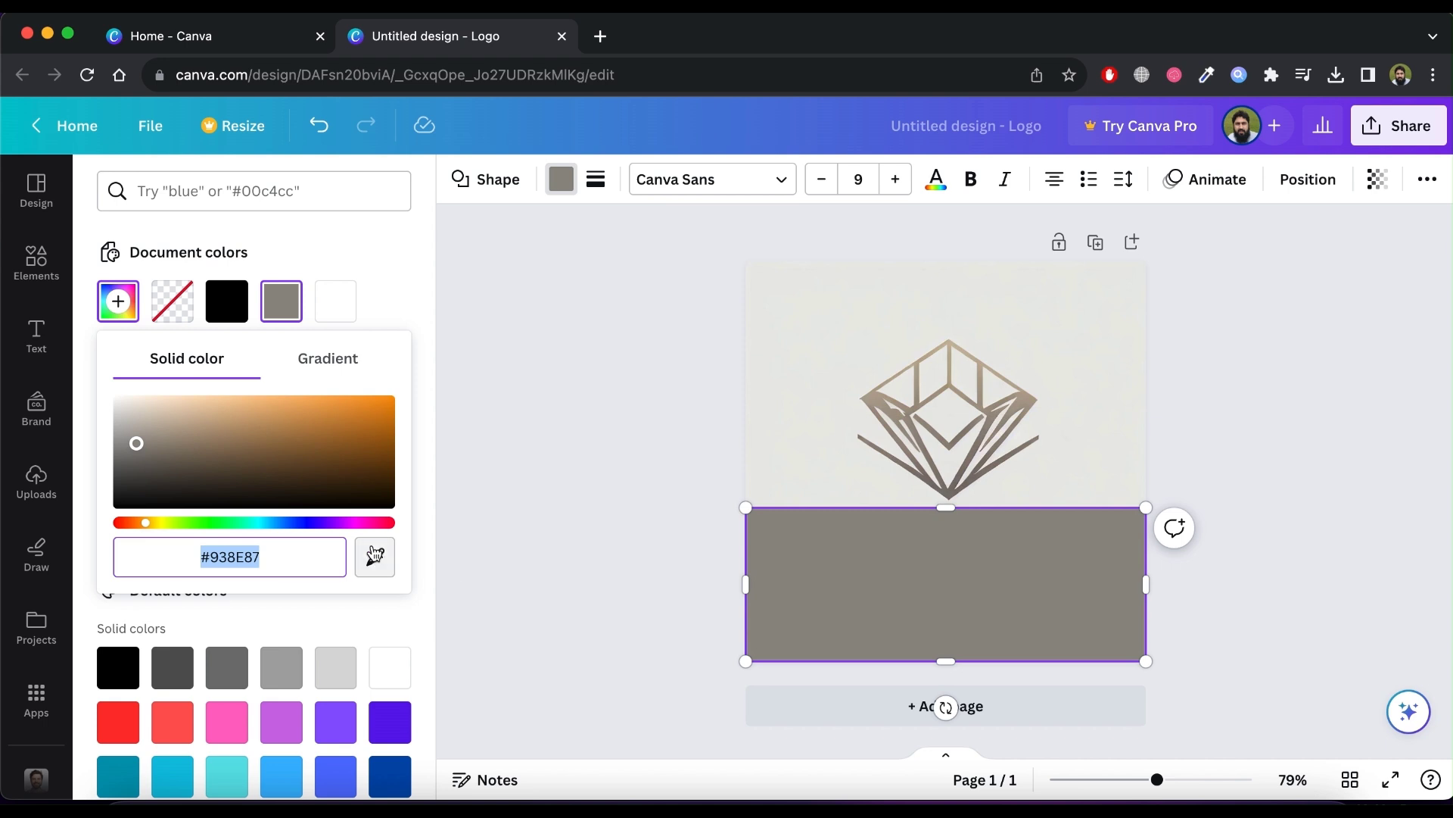
Fill the rectangle covering the NETEA text with the off-white #EAEAE8 sampled from the logo background.
click(826, 481)
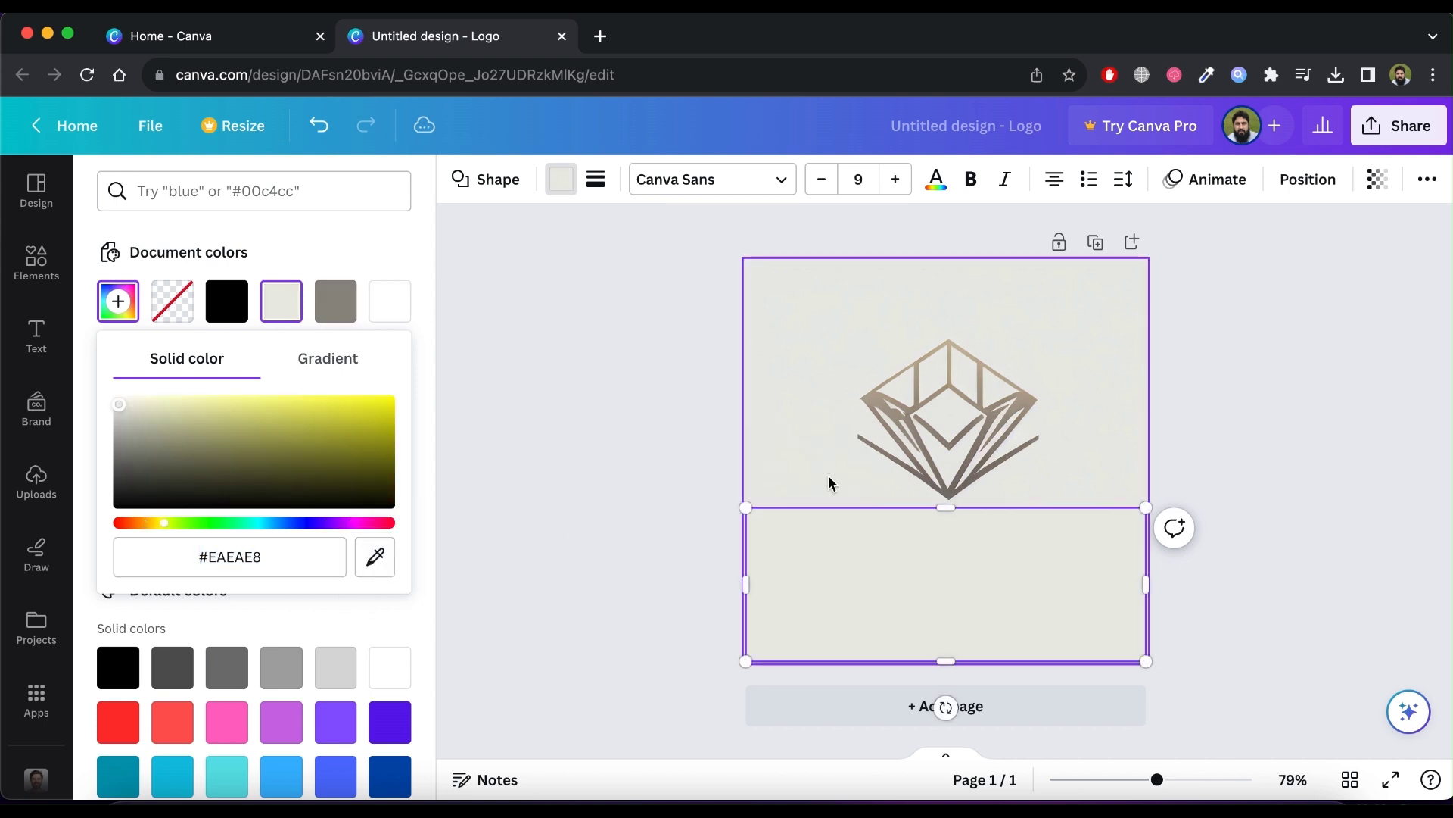
click(1062, 496)
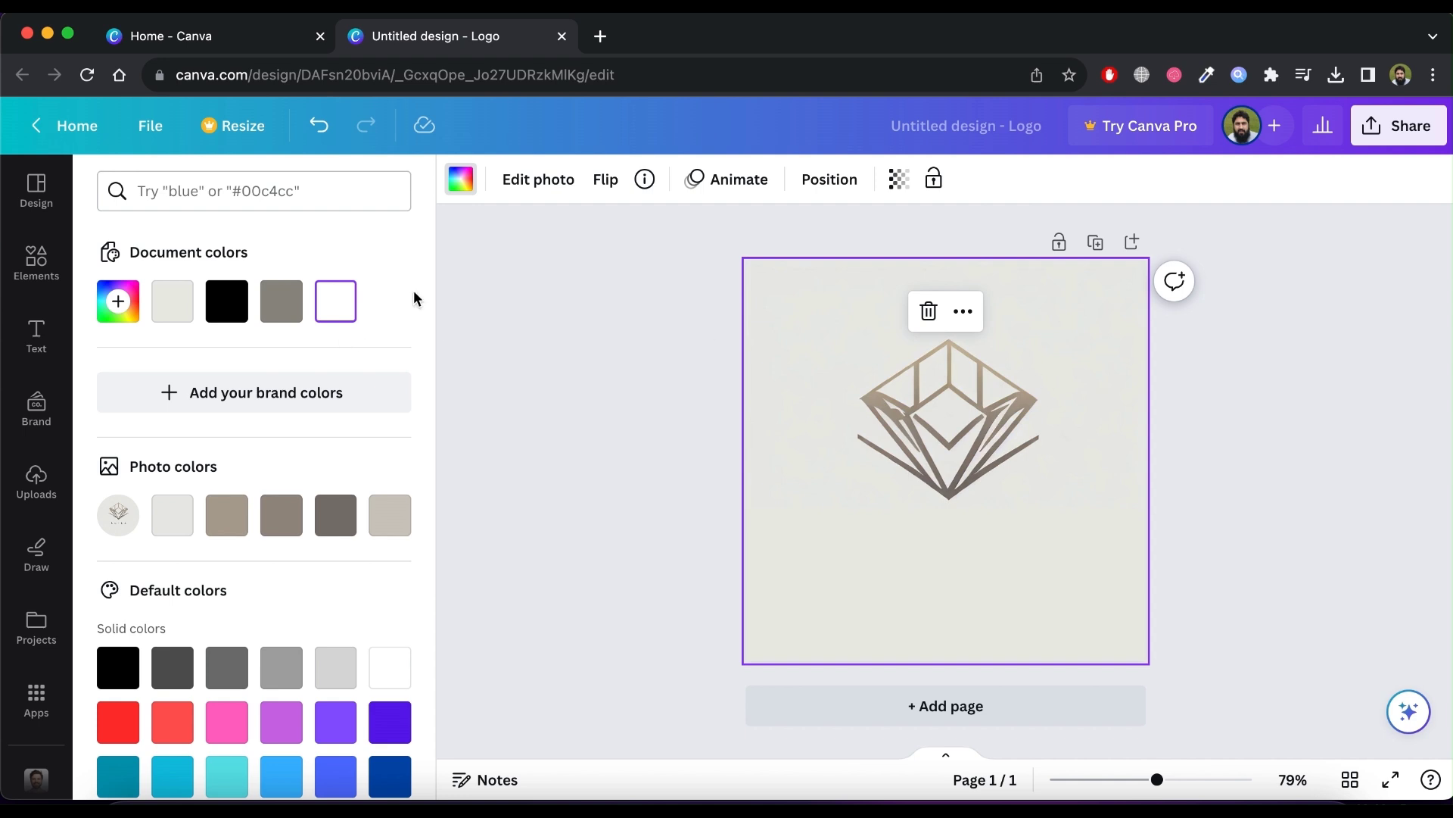
Add the "DAZZLE eau de parfum" font combination and position it directly below the diamond symbol.
click(37, 337)
scroll(258, 553, down, 2)
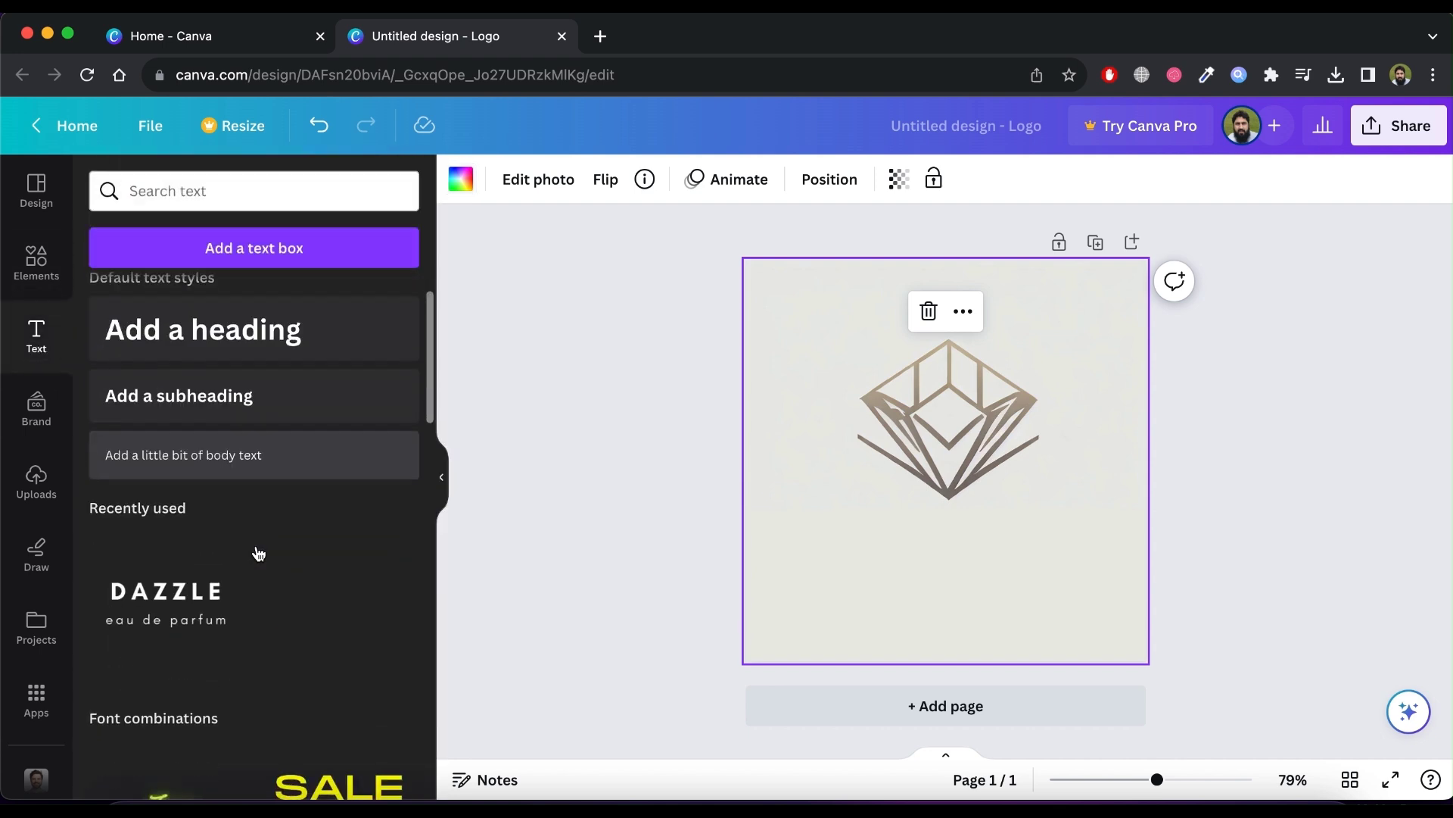
scroll(193, 612, down, 15)
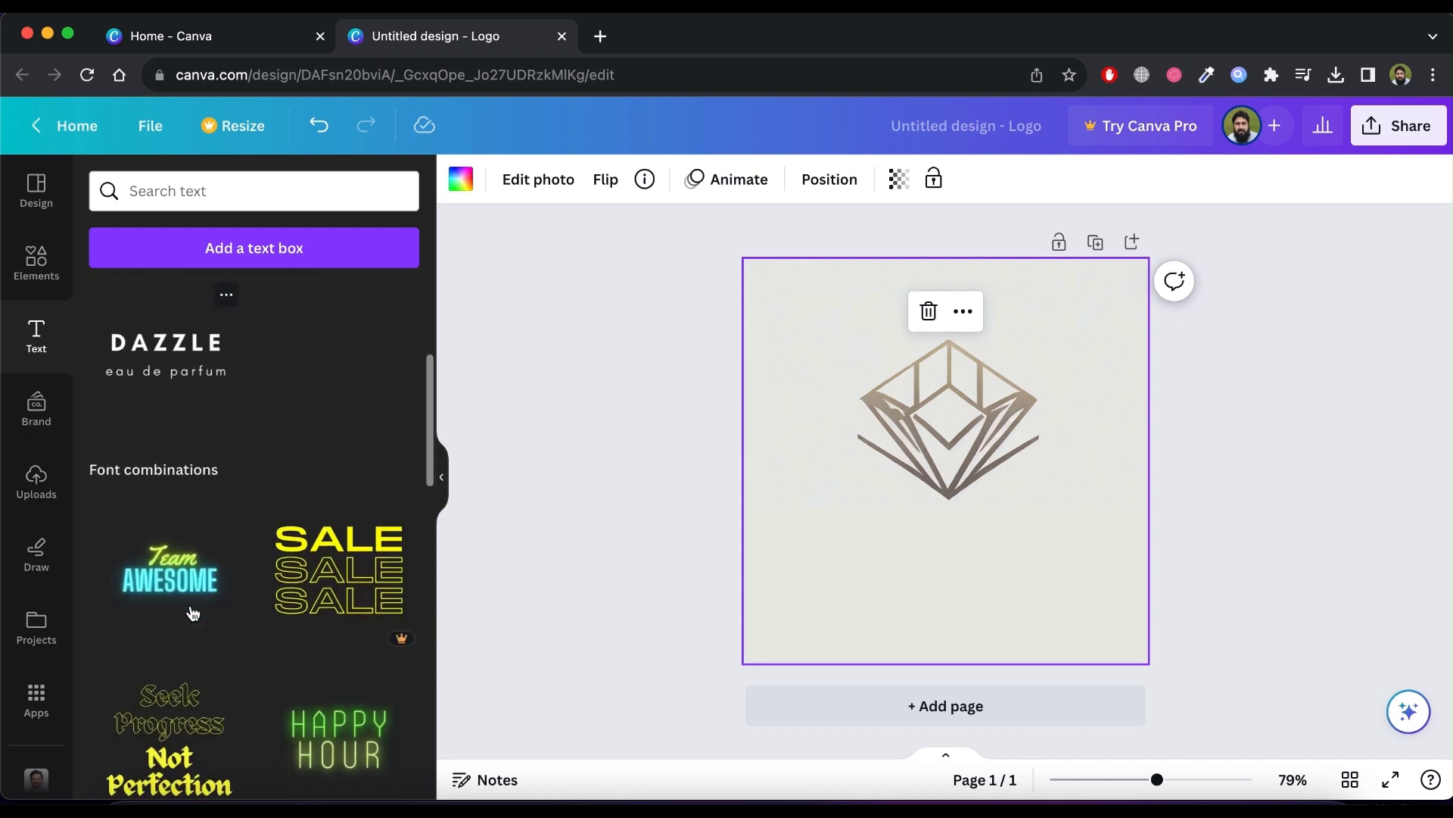
scroll(193, 612, down, 15)
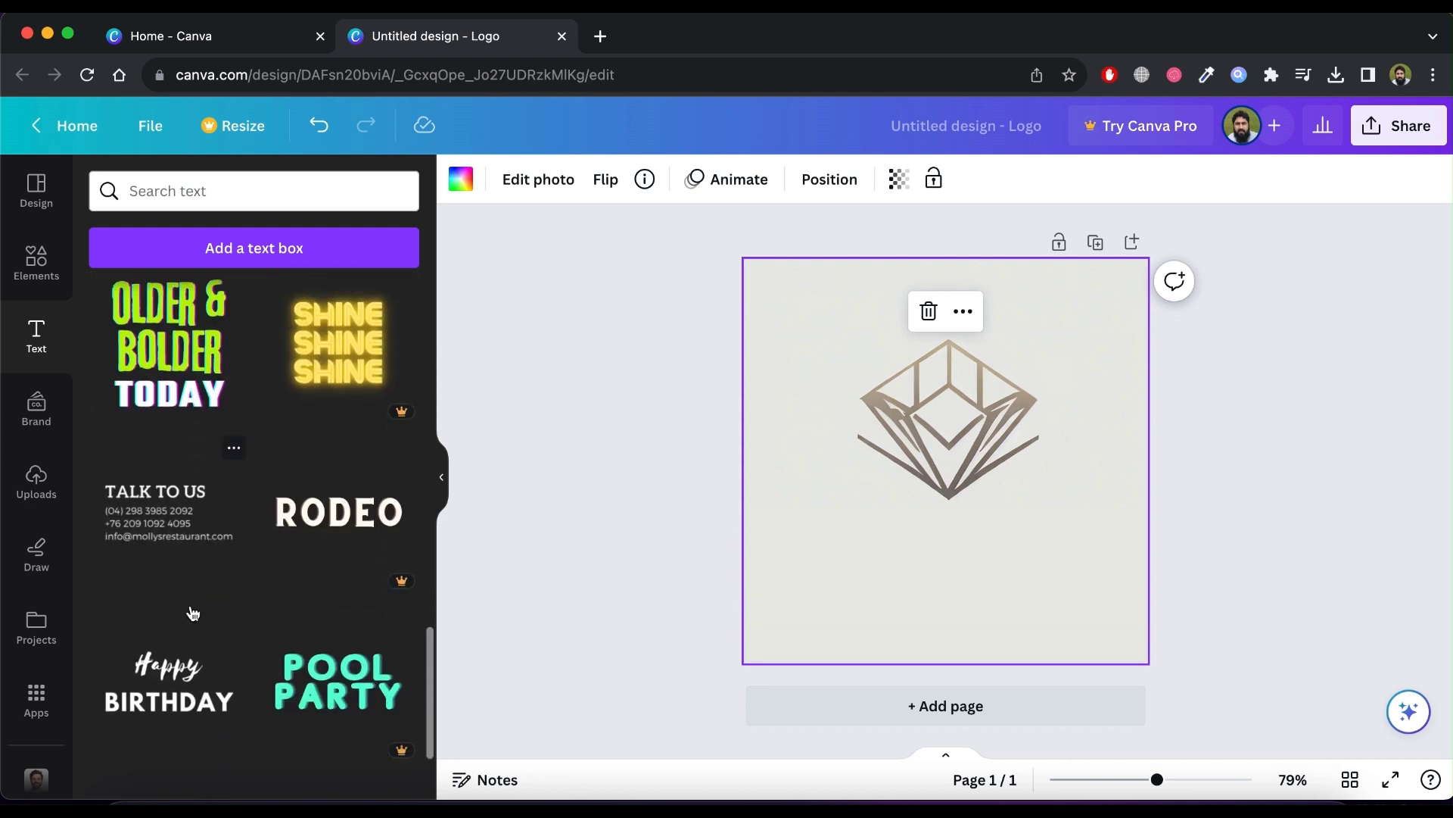
scroll(193, 612, down, 15)
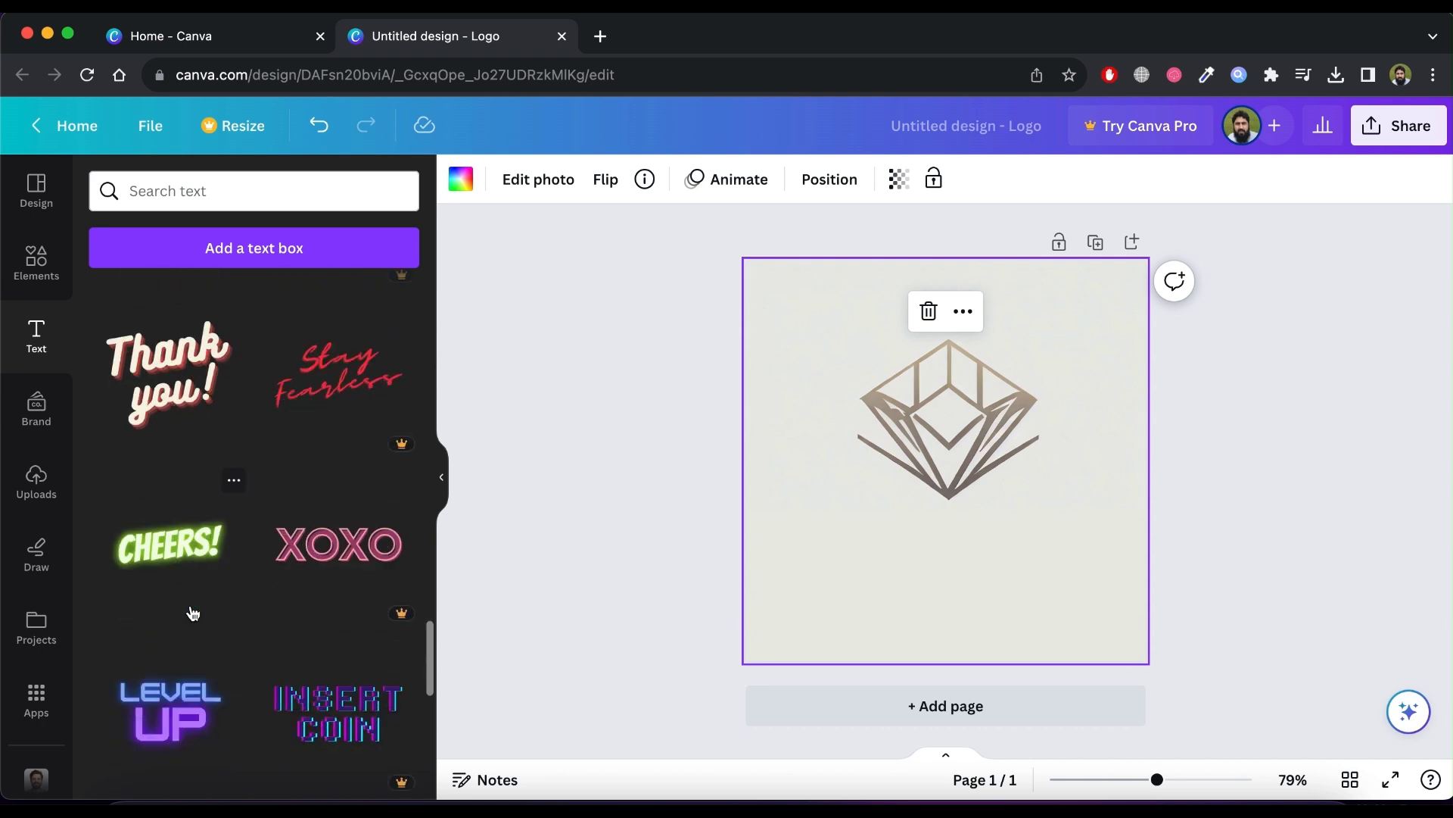
scroll(193, 612, down, 10)
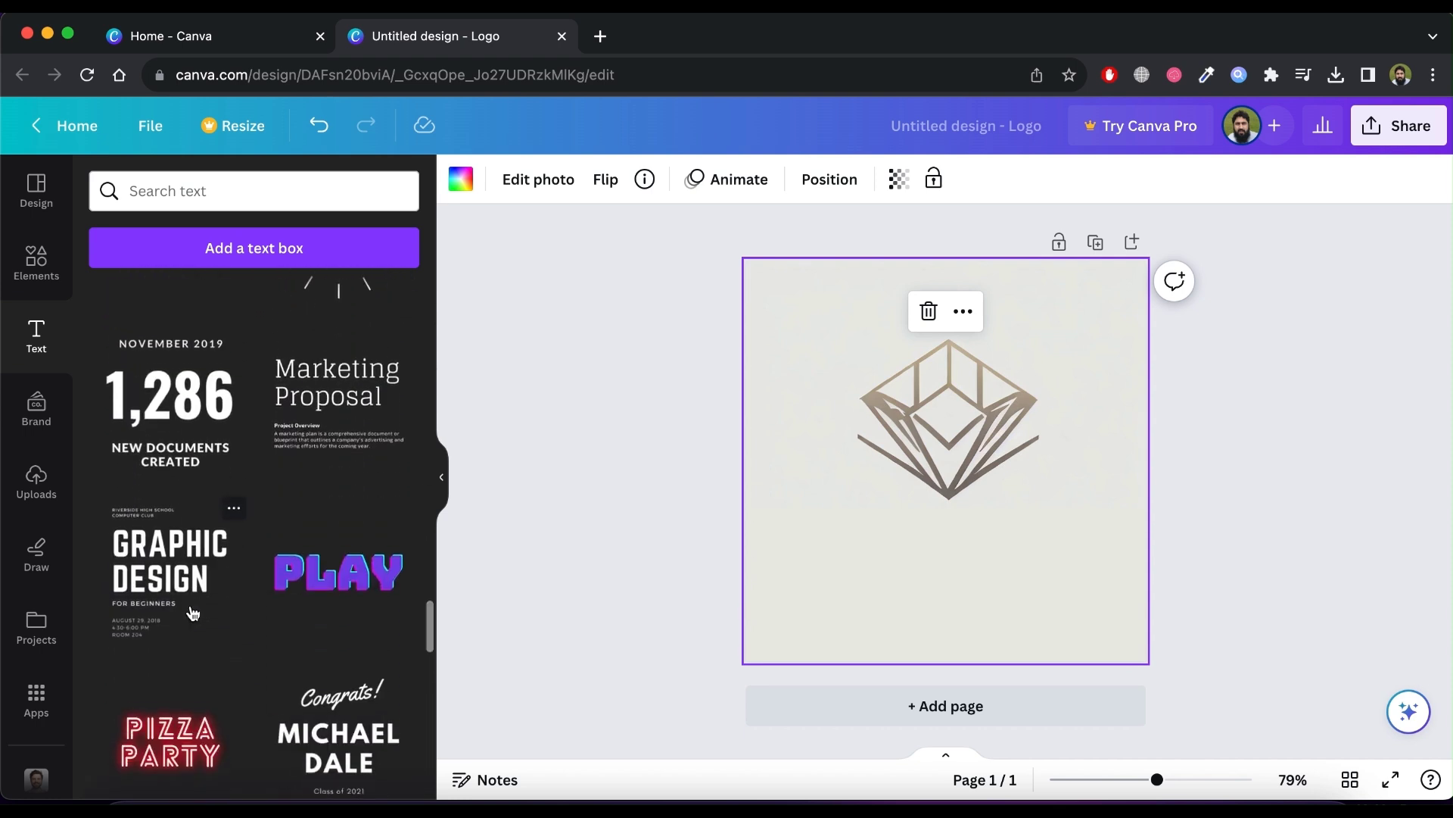
scroll(193, 612, down, 8)
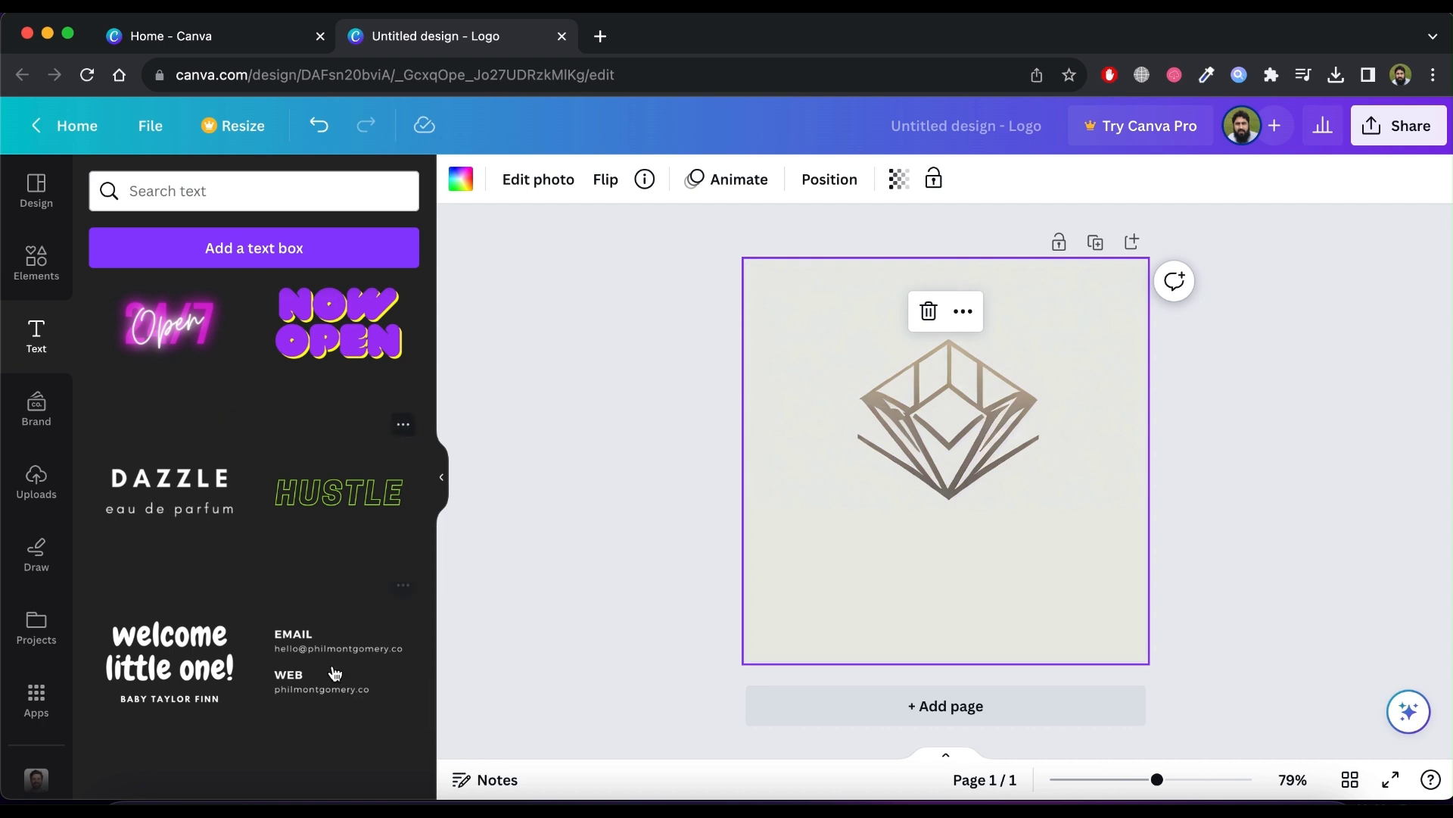
click(176, 512)
drag(957, 484, 986, 579)
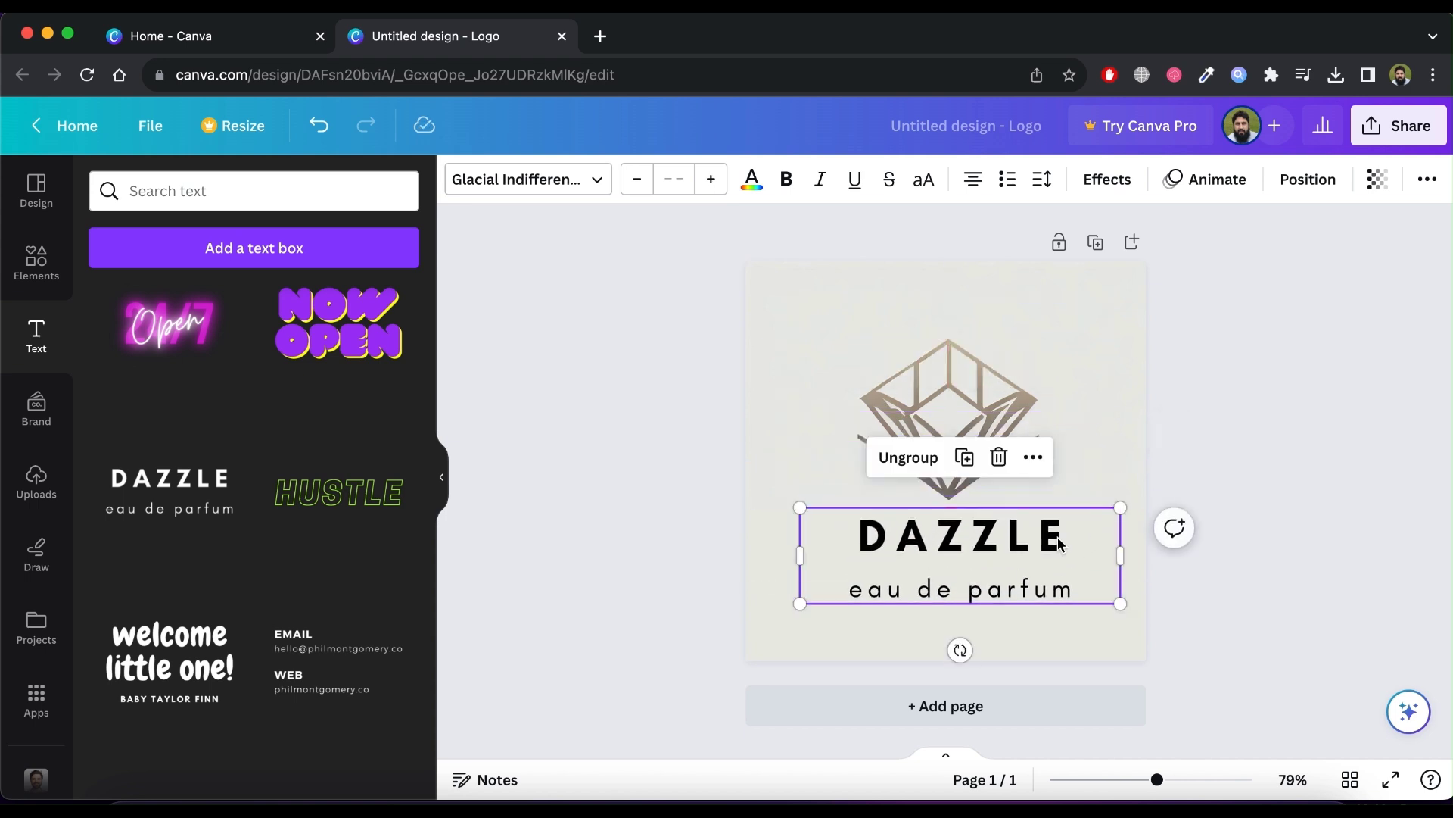
Replace the DAZZLE heading text with "NECTAR".
click(1024, 546)
double_click(1014, 540)
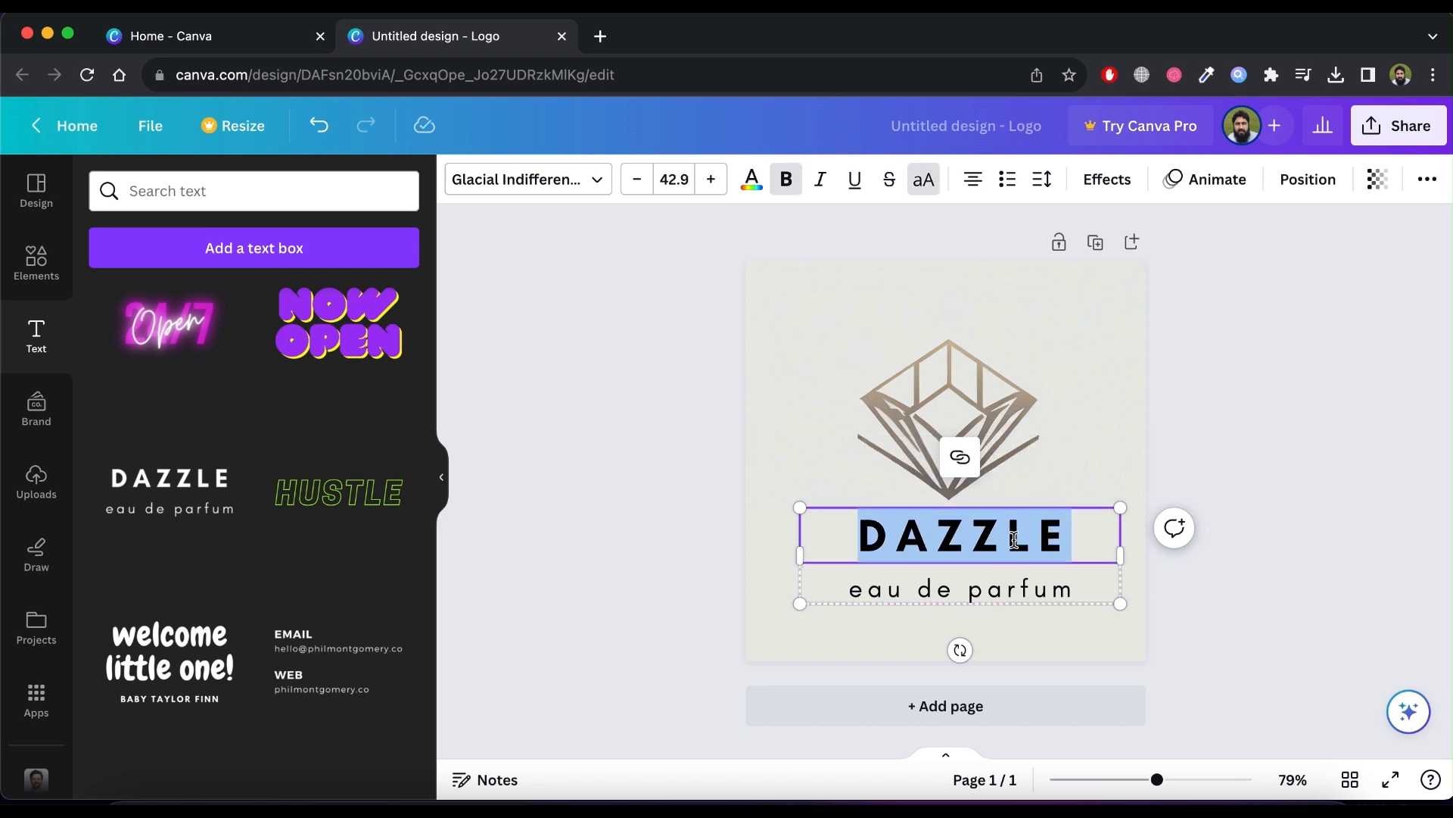
text(NEC)
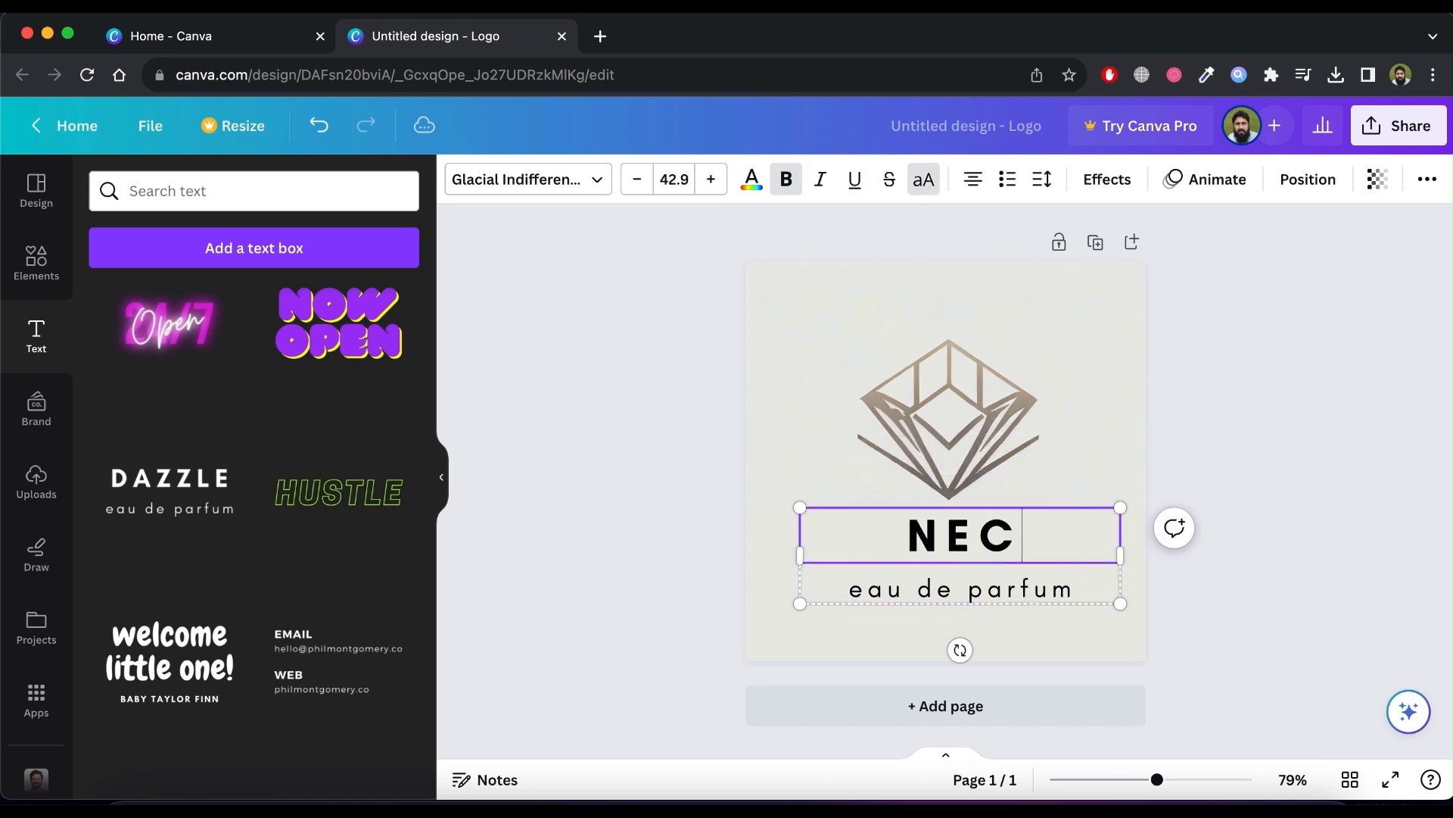
text(TAR)
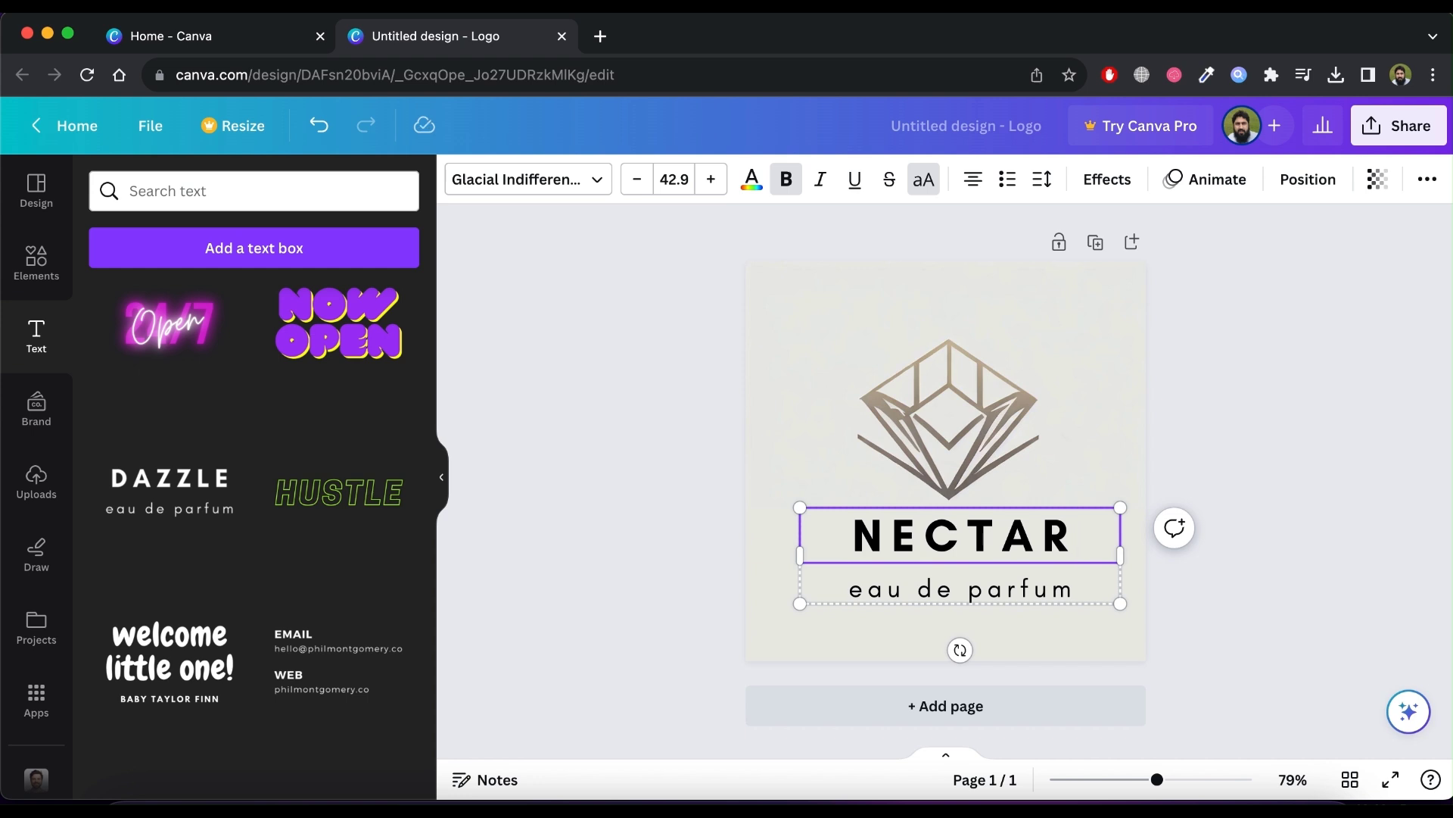
Replace the "eau de parfum" subtitle below NECTAR with "Luxury Cosmetics".
click(1003, 589)
double_click(999, 589)
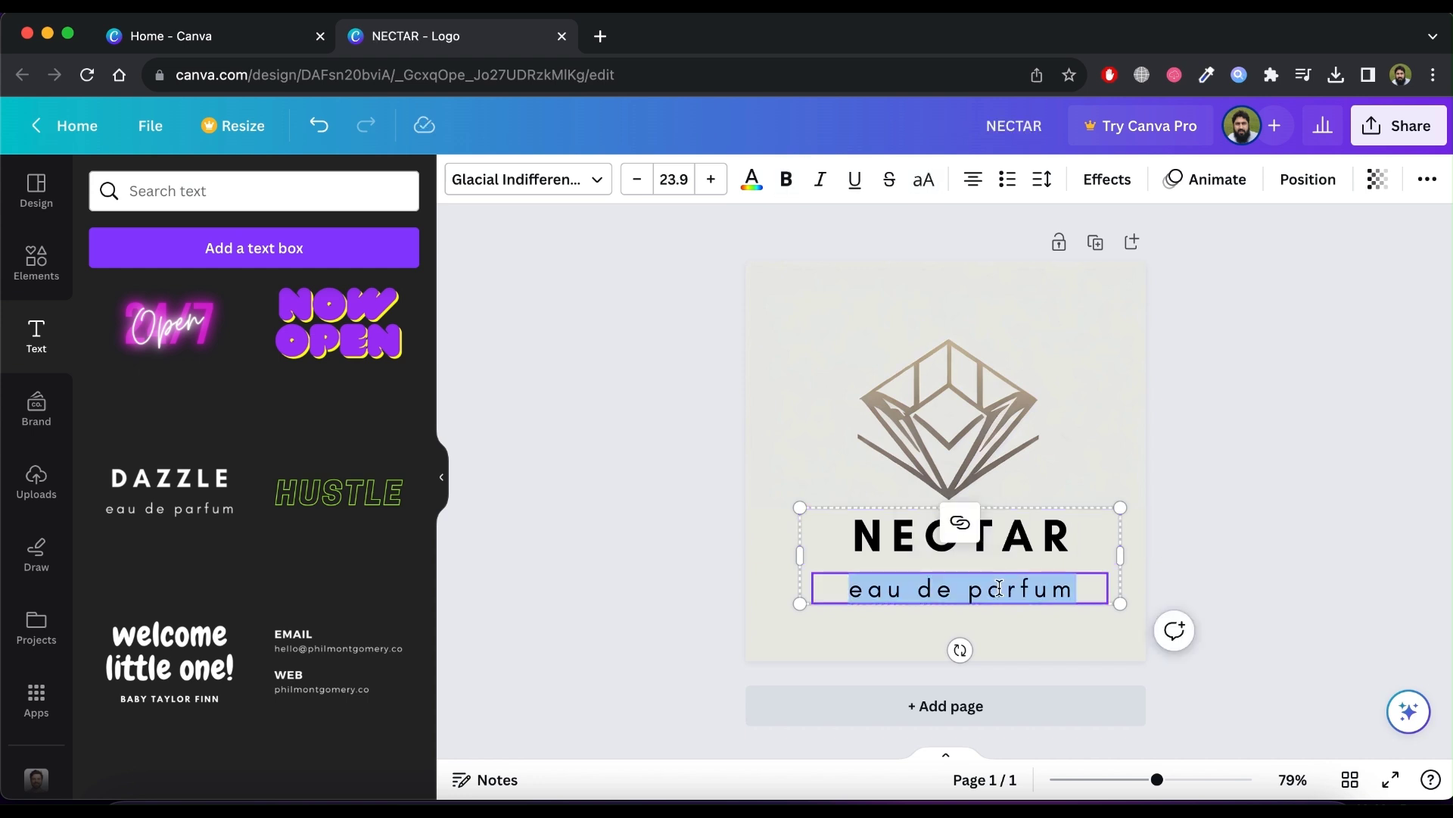
text(Lu)
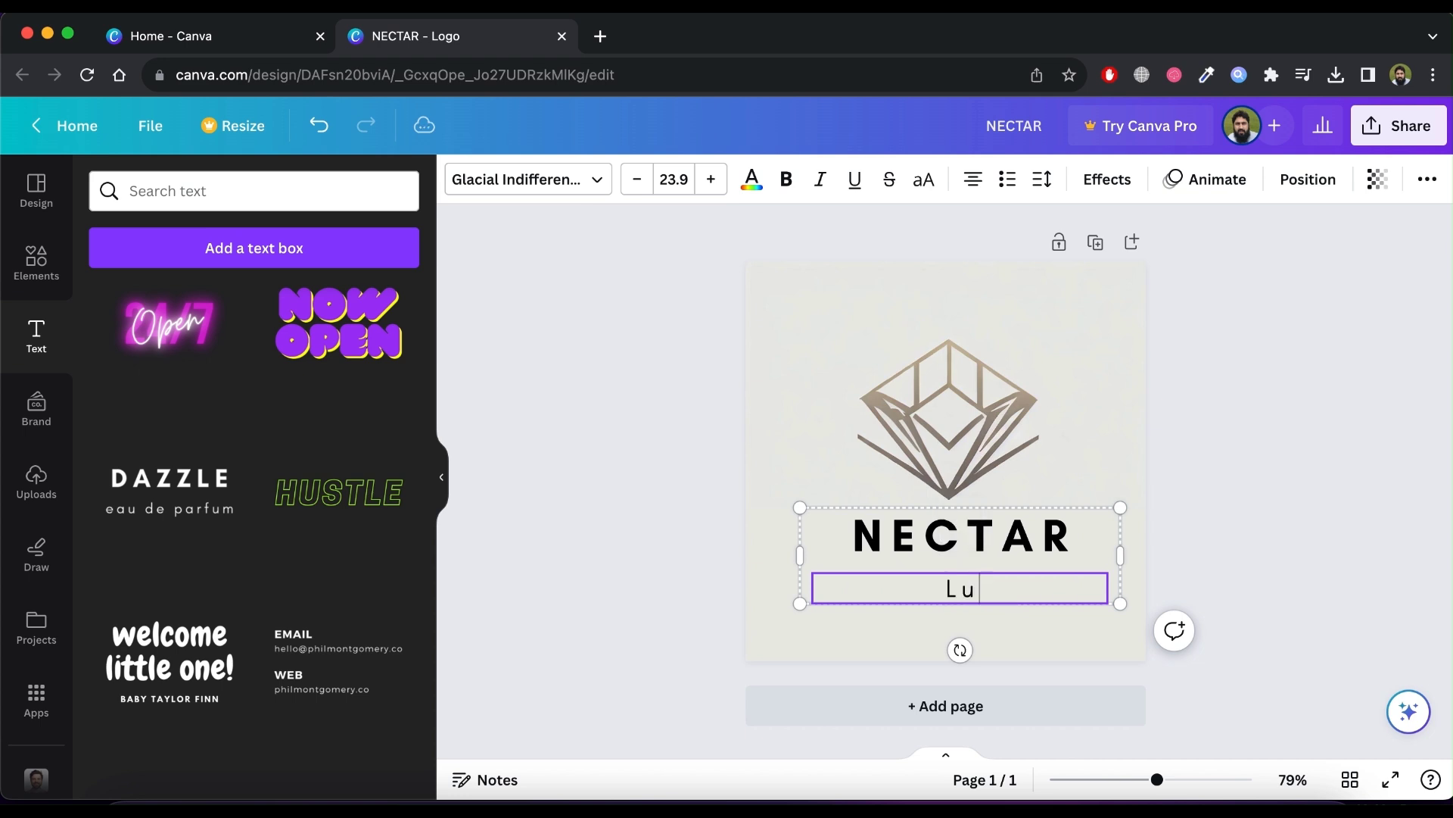
text(xury Cosmetics)
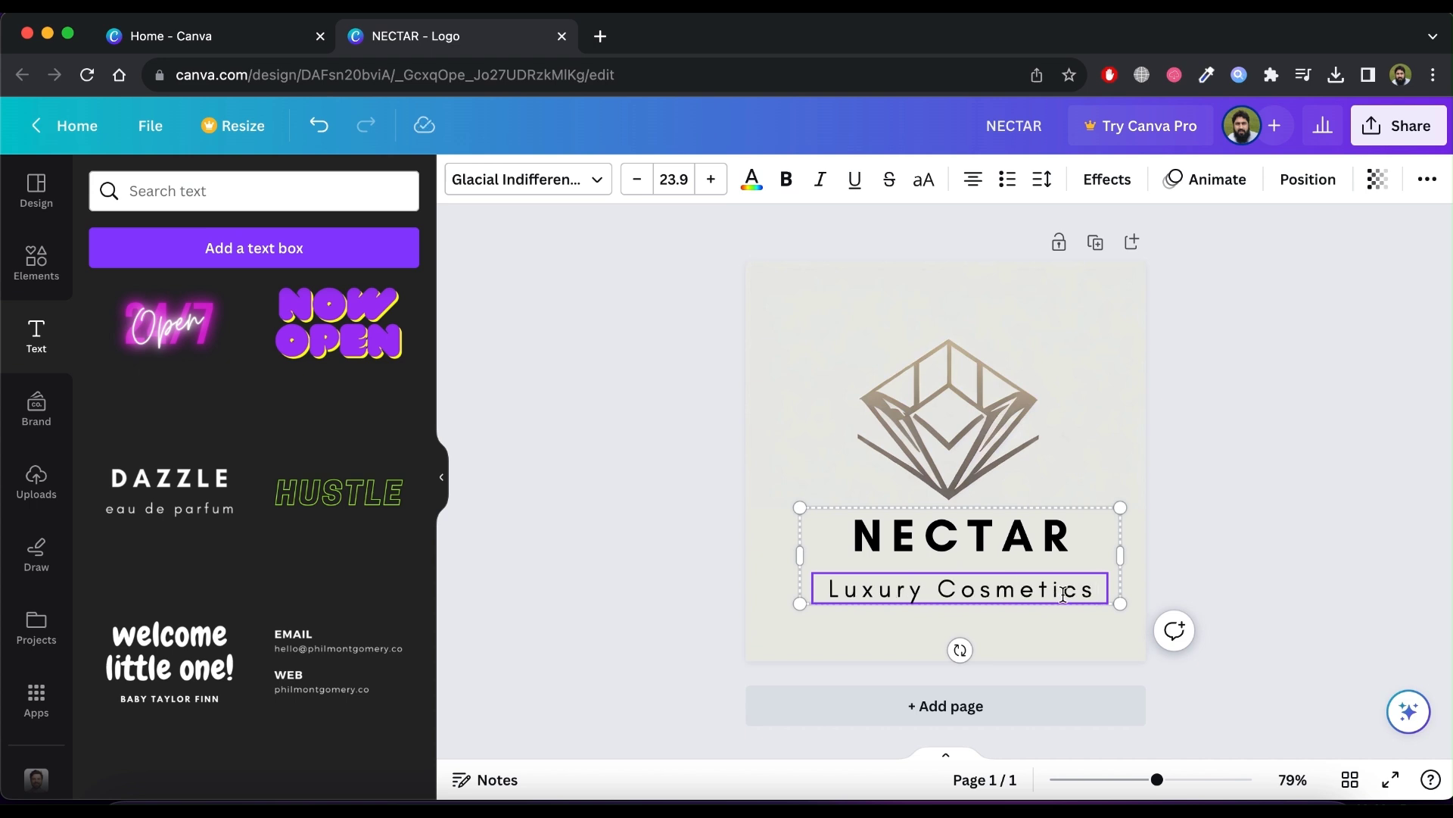
Color the "Luxury Cosmetics" subtitle with the dark gray-brown #7e7671 from the logo's photo colors.
triple_click(1025, 585)
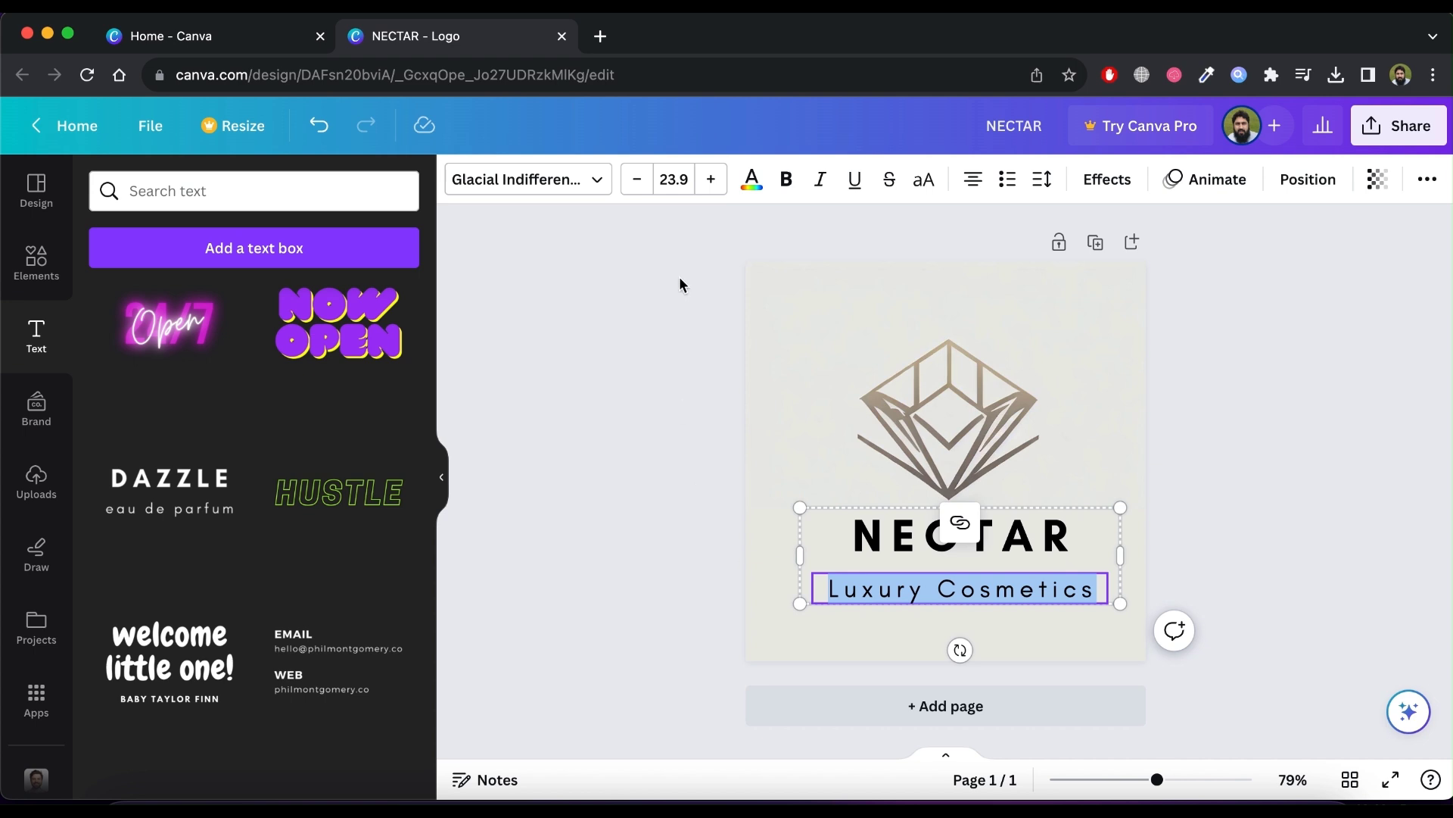
click(752, 179)
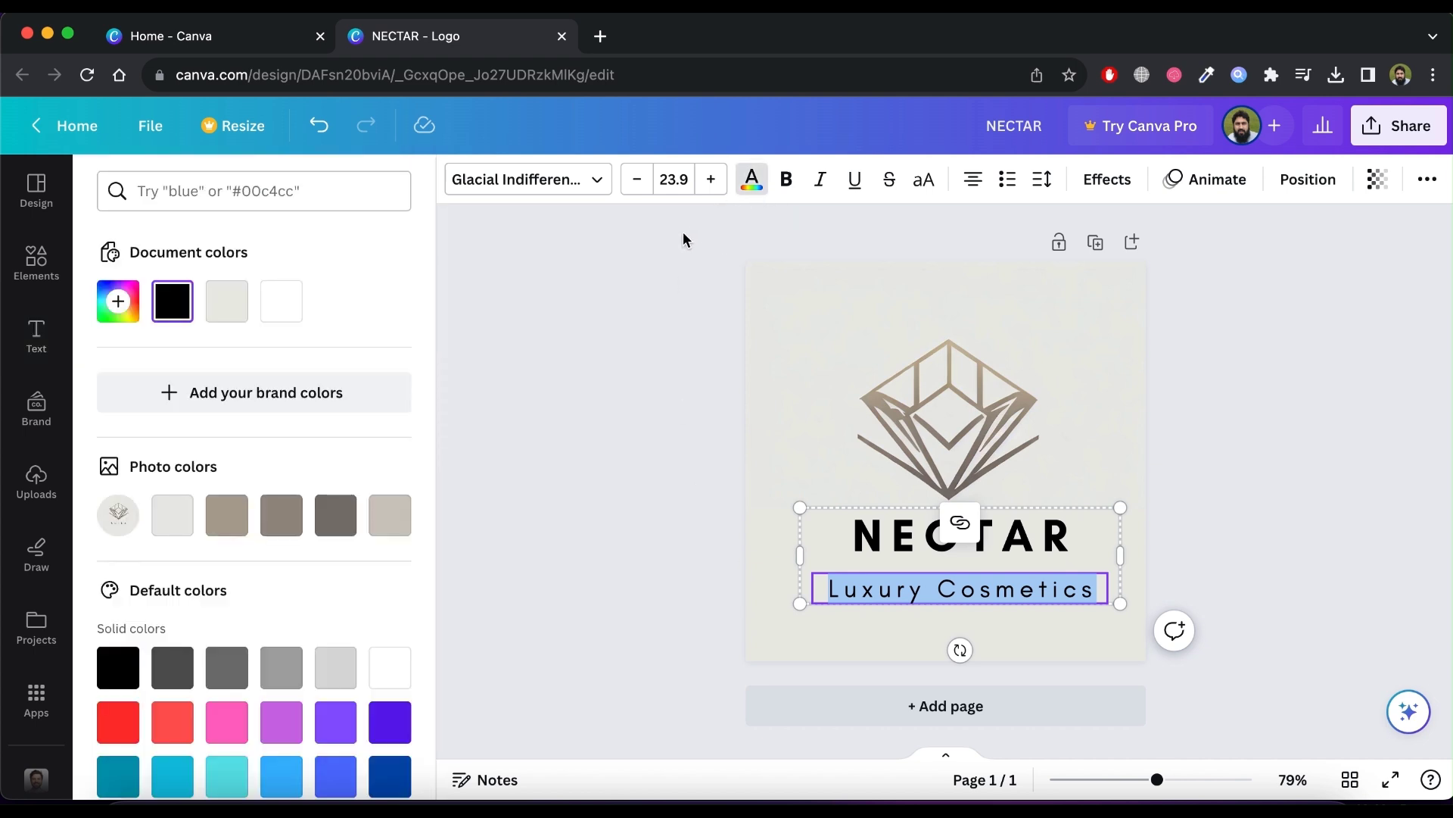
click(336, 517)
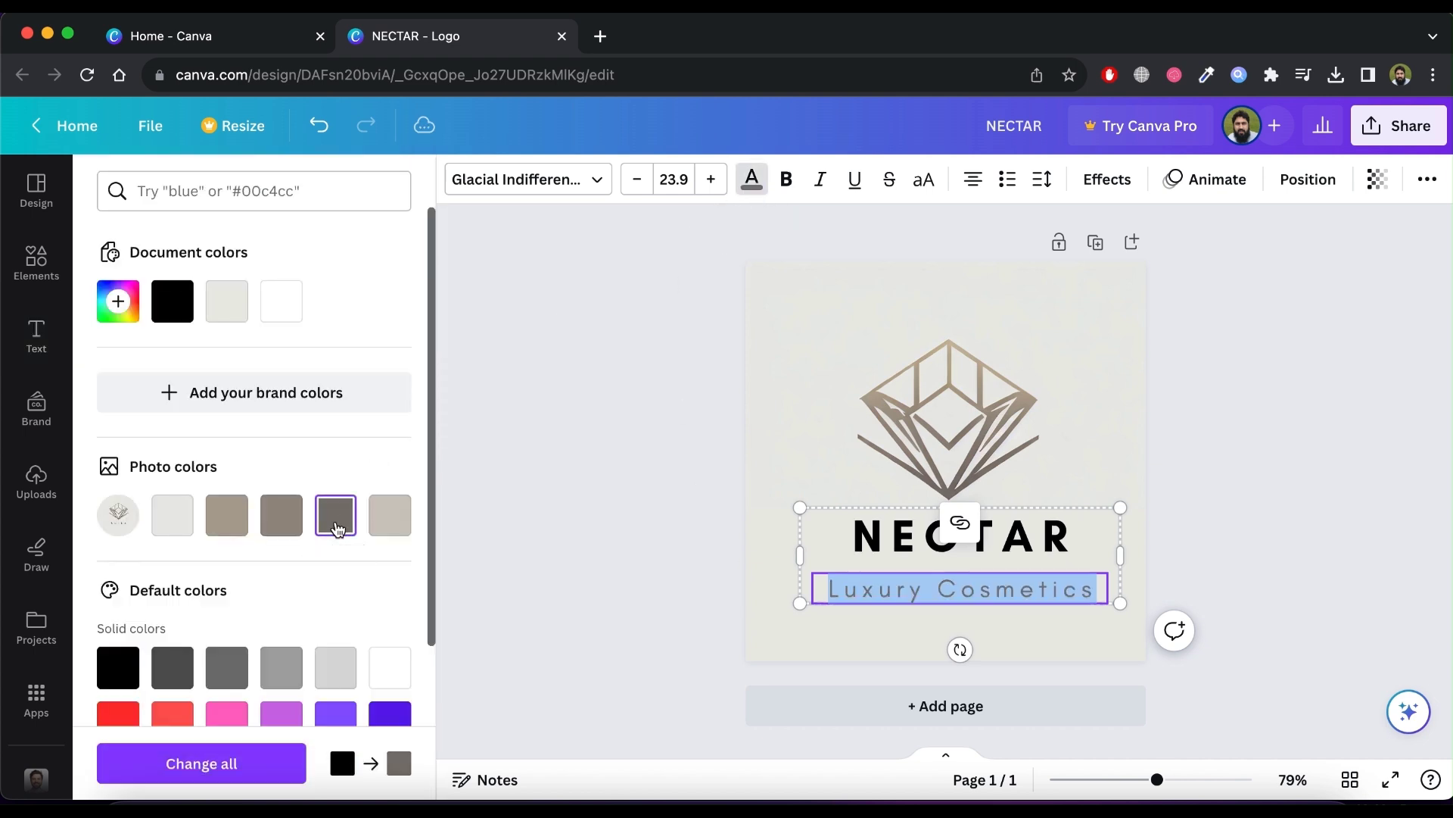
Color the NECTAR heading with the medium taupe from the logo's photo colors.
click(994, 555)
double_click(993, 548)
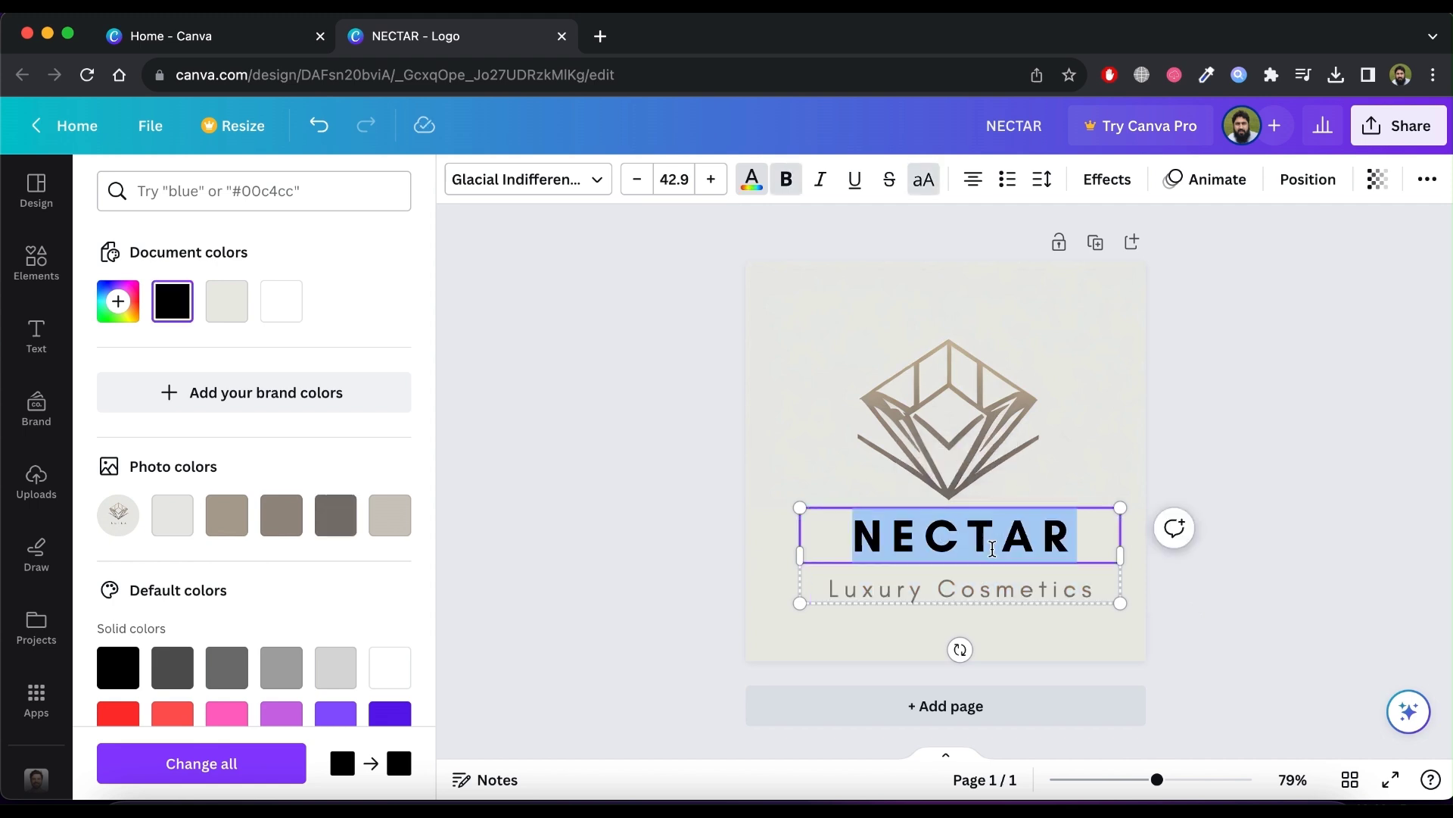
click(294, 527)
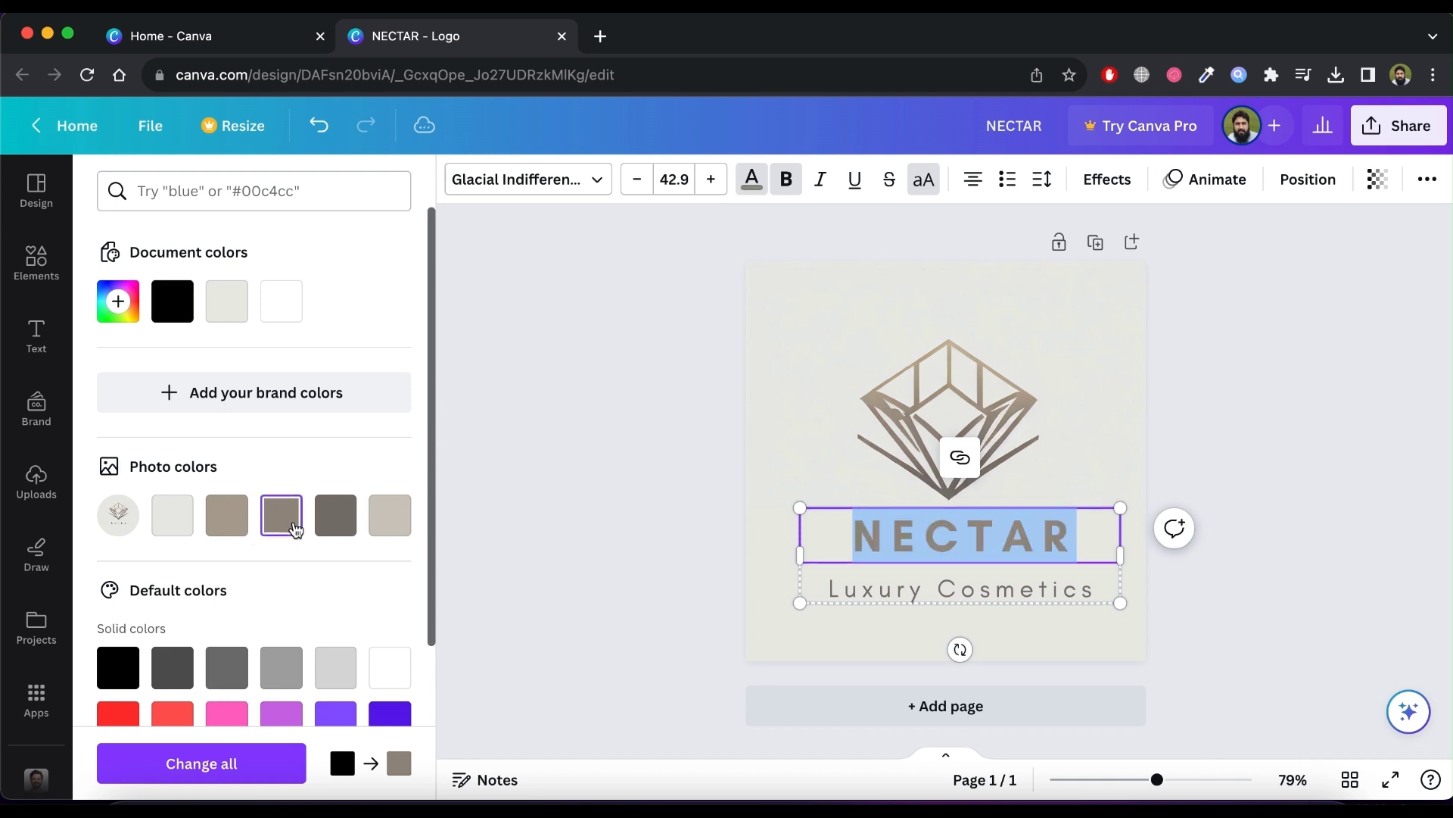
Match the NECTAR heading to the subtitle by coloring it with the dark gray-brown photo color #7e7671.
click(922, 589)
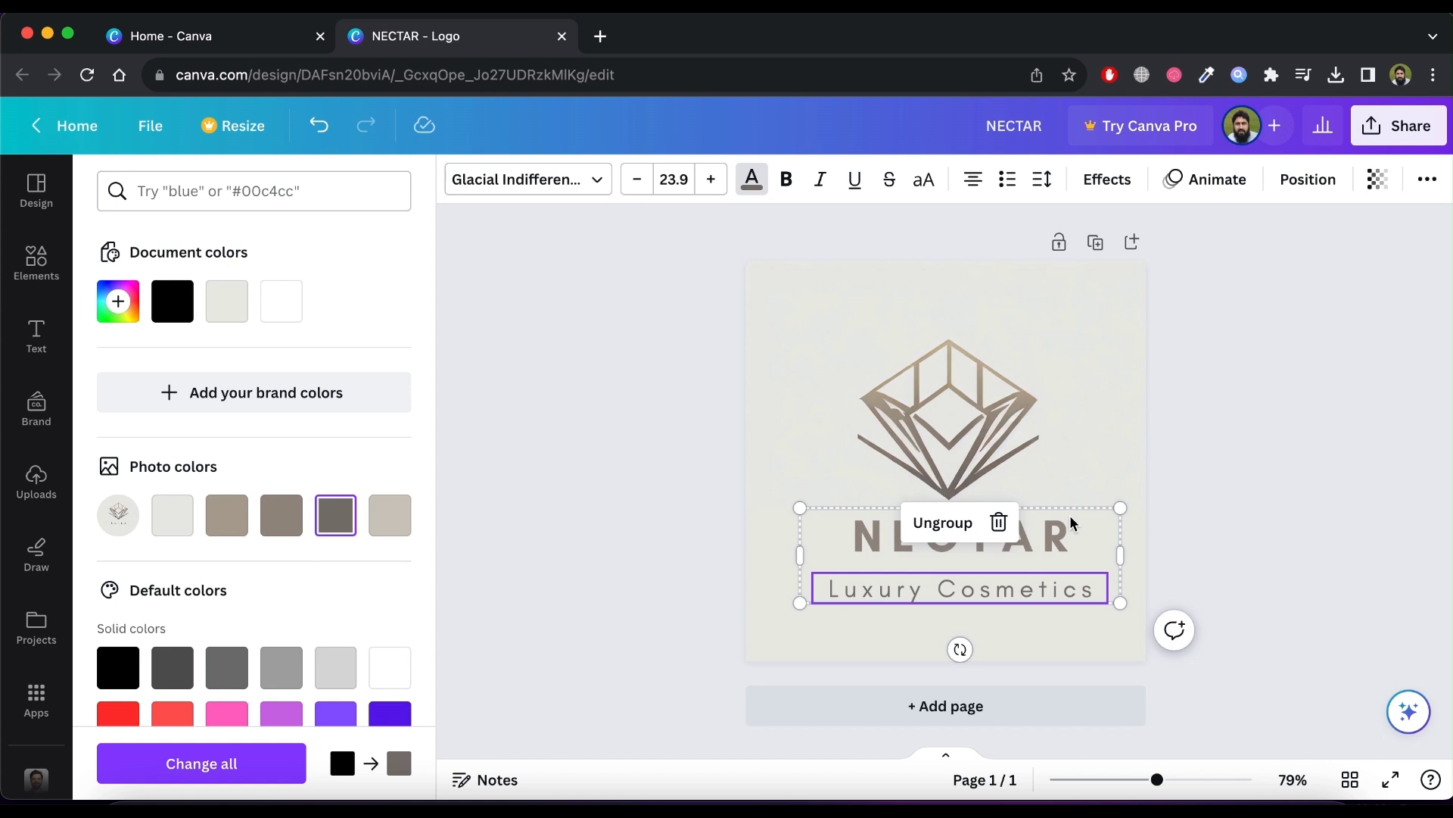
click(1033, 554)
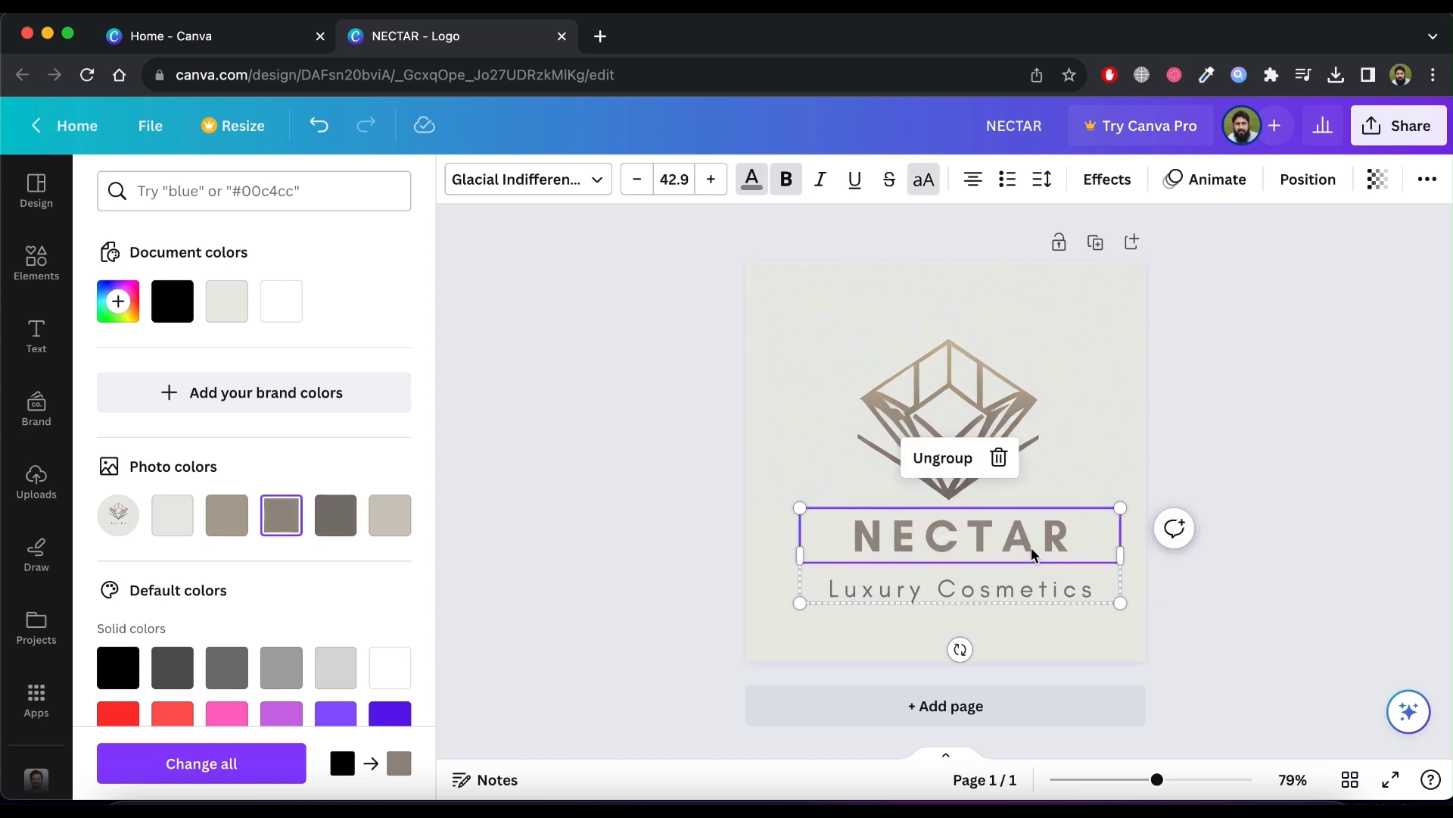
click(1032, 550)
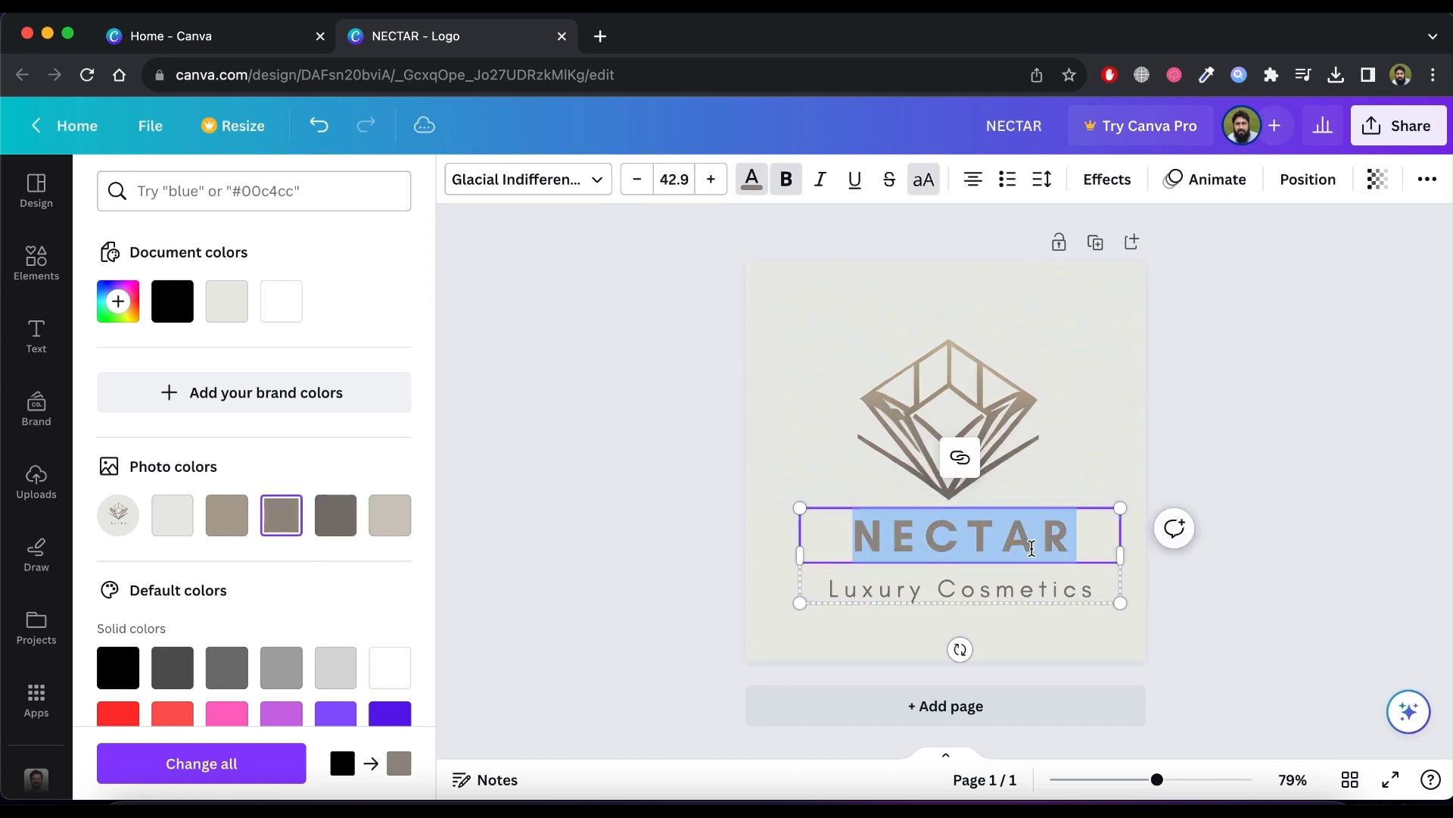
click(335, 526)
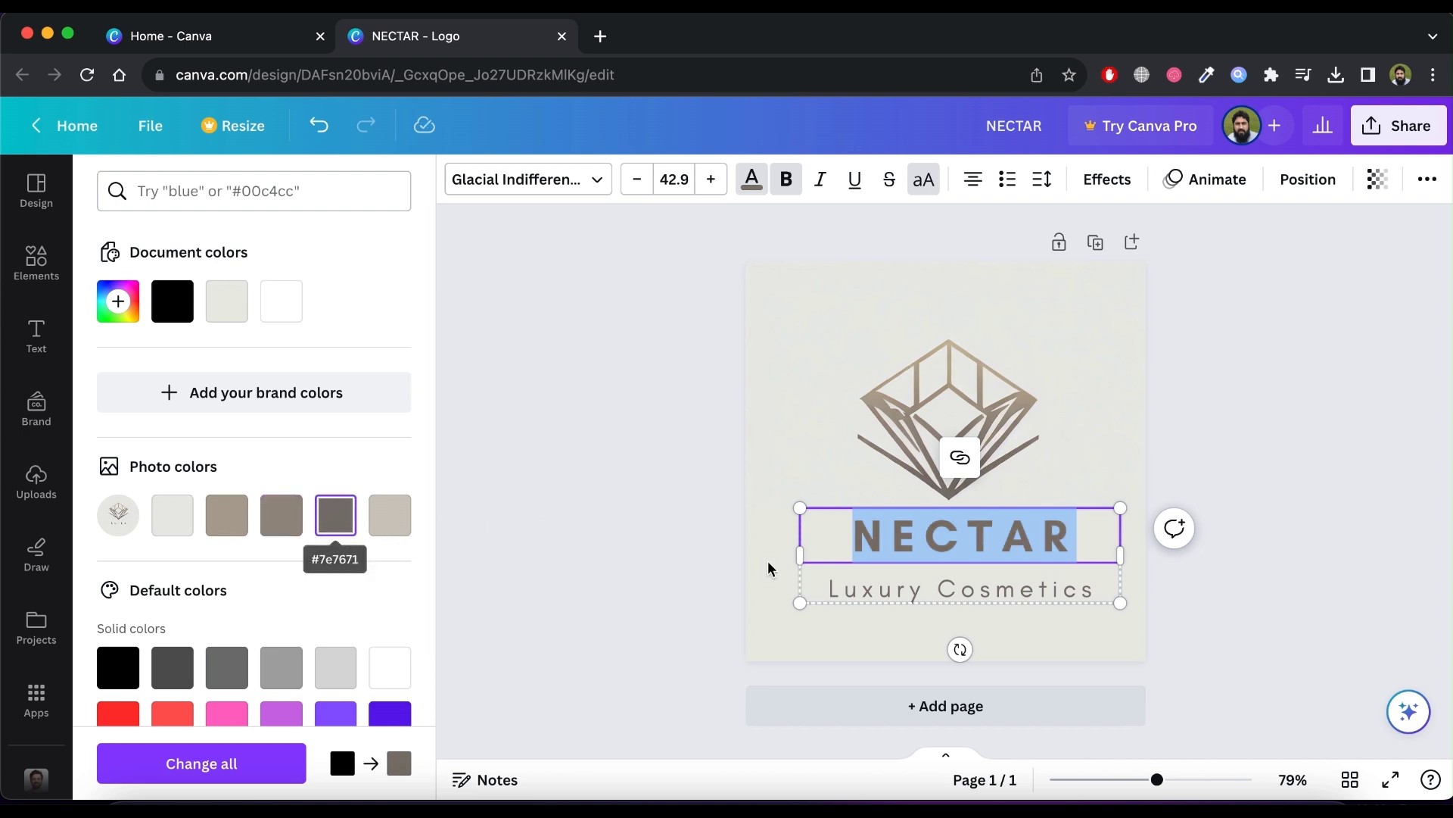
click(1090, 591)
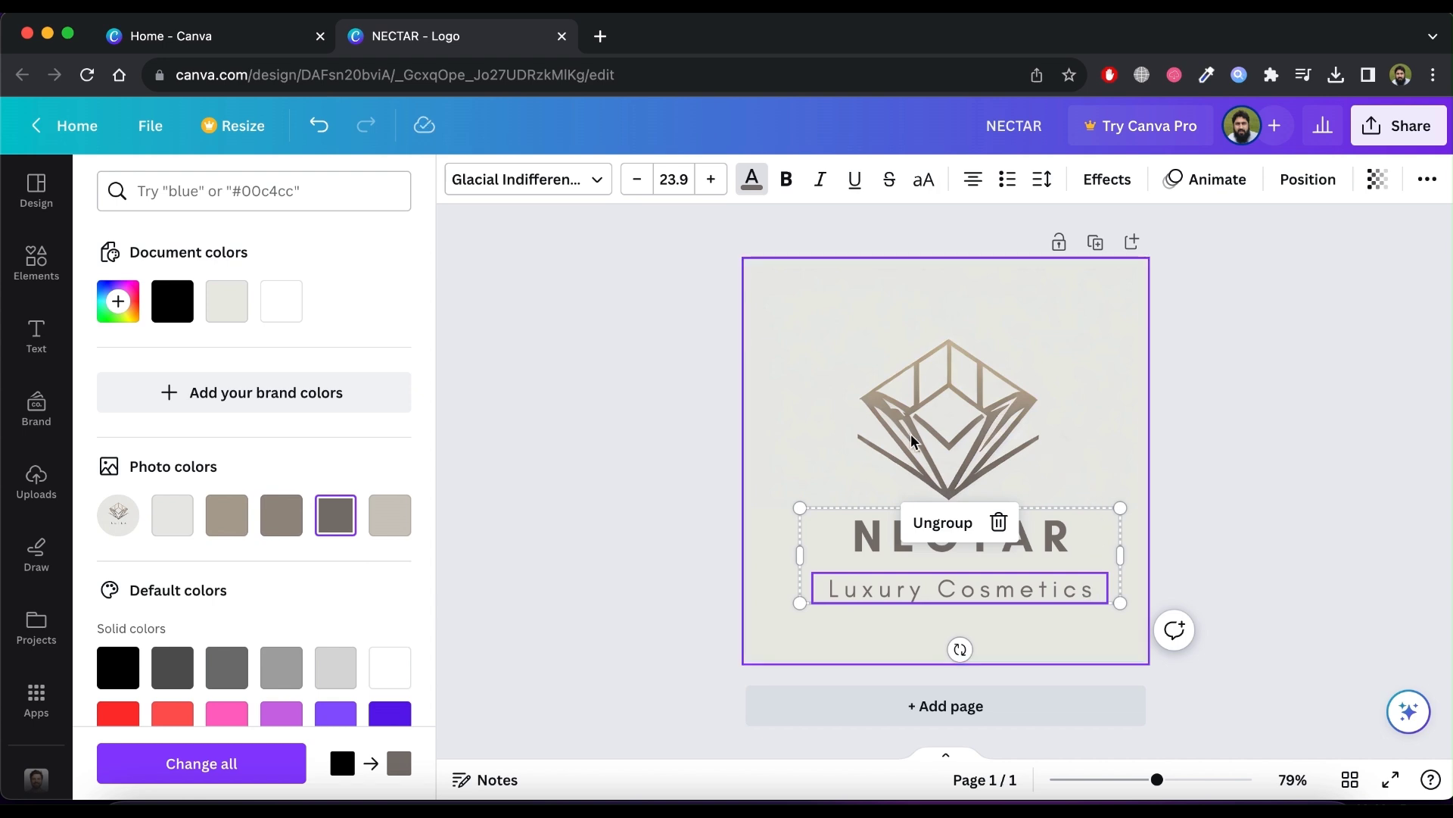
click(662, 520)
click(689, 510)
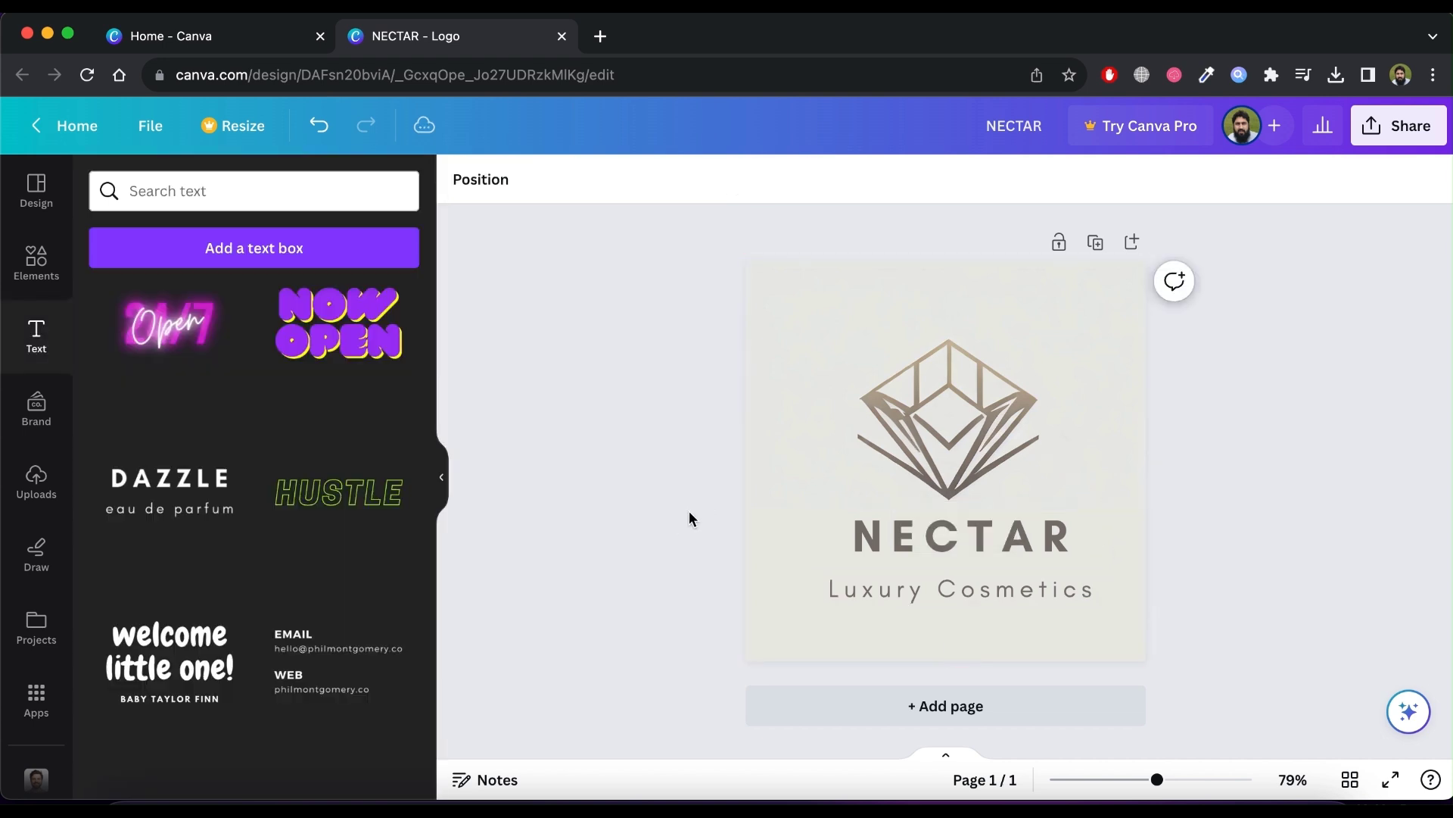
Download the finished logo design as a PNG at 500 × 500 px.
click(1383, 136)
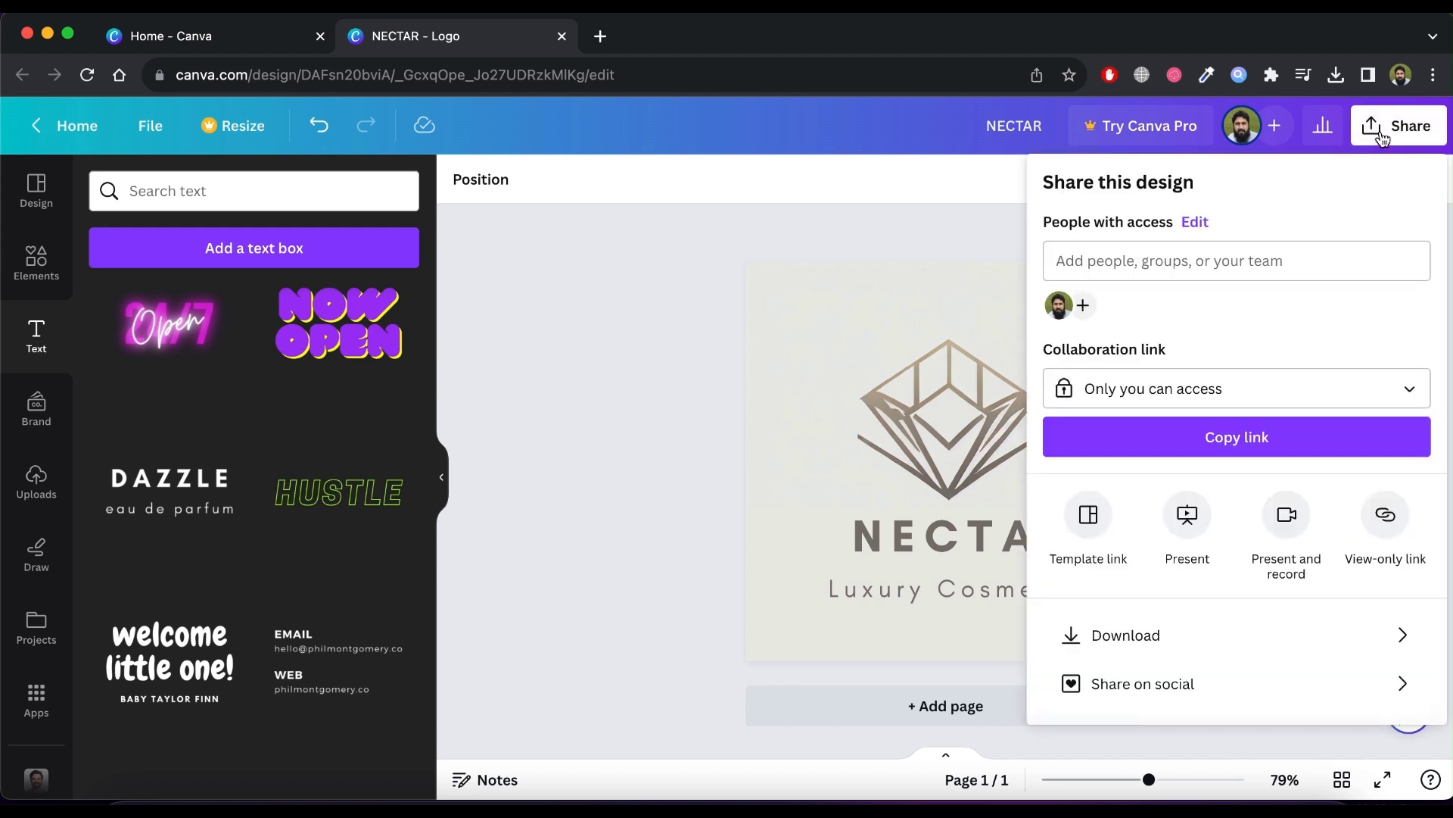
scroll(1305, 561, down, 1)
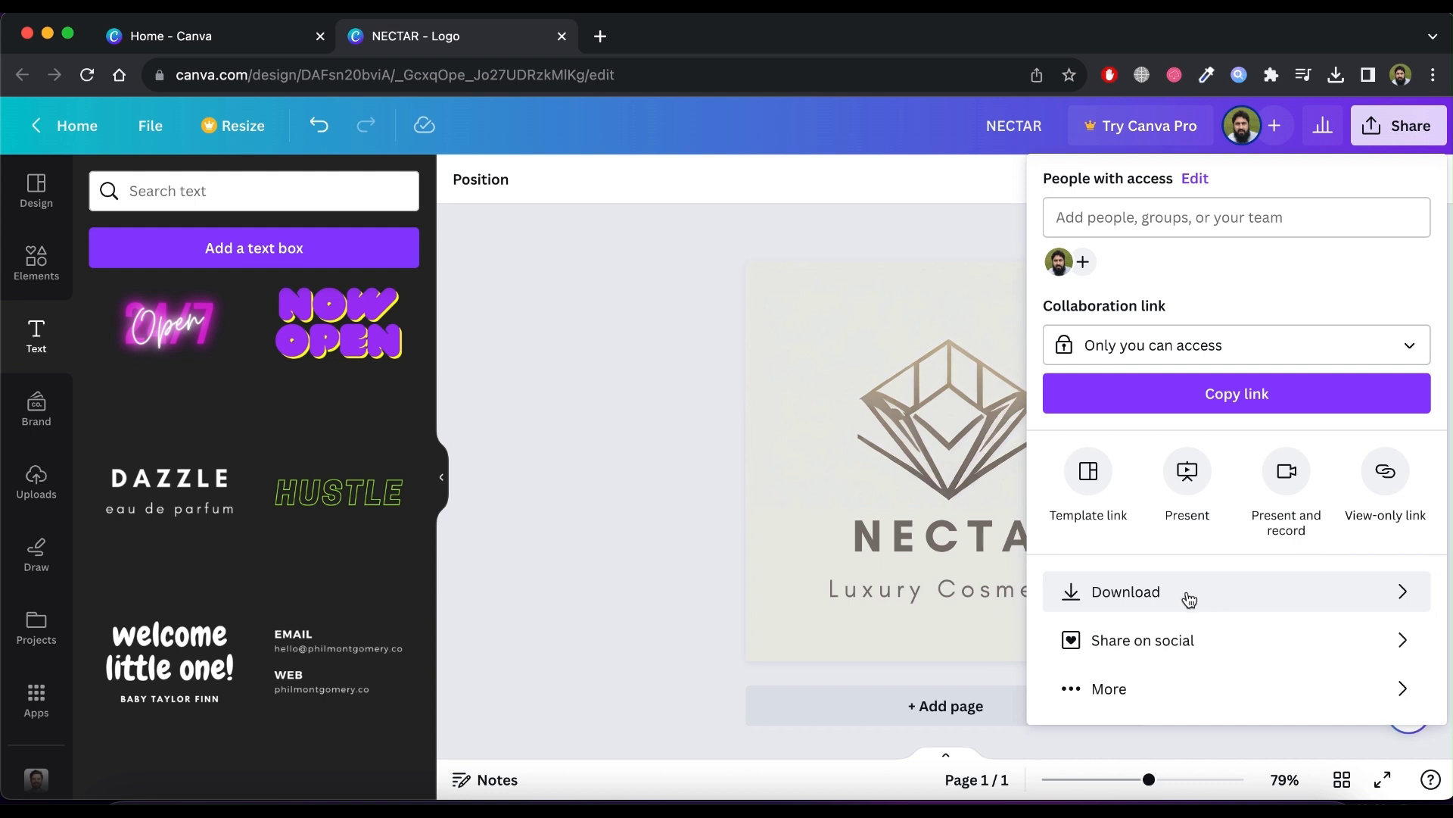
click(1227, 593)
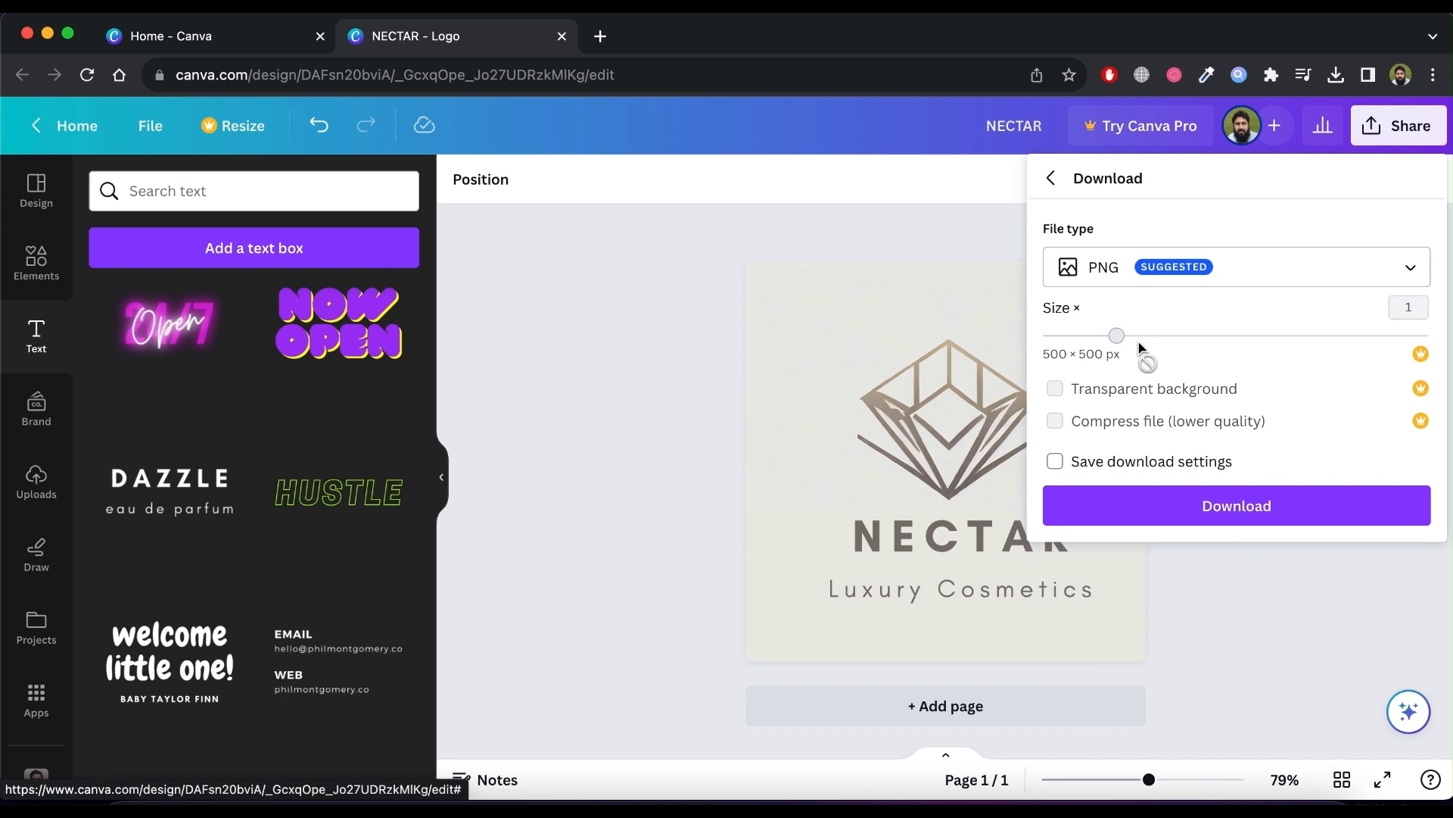
click(1158, 519)
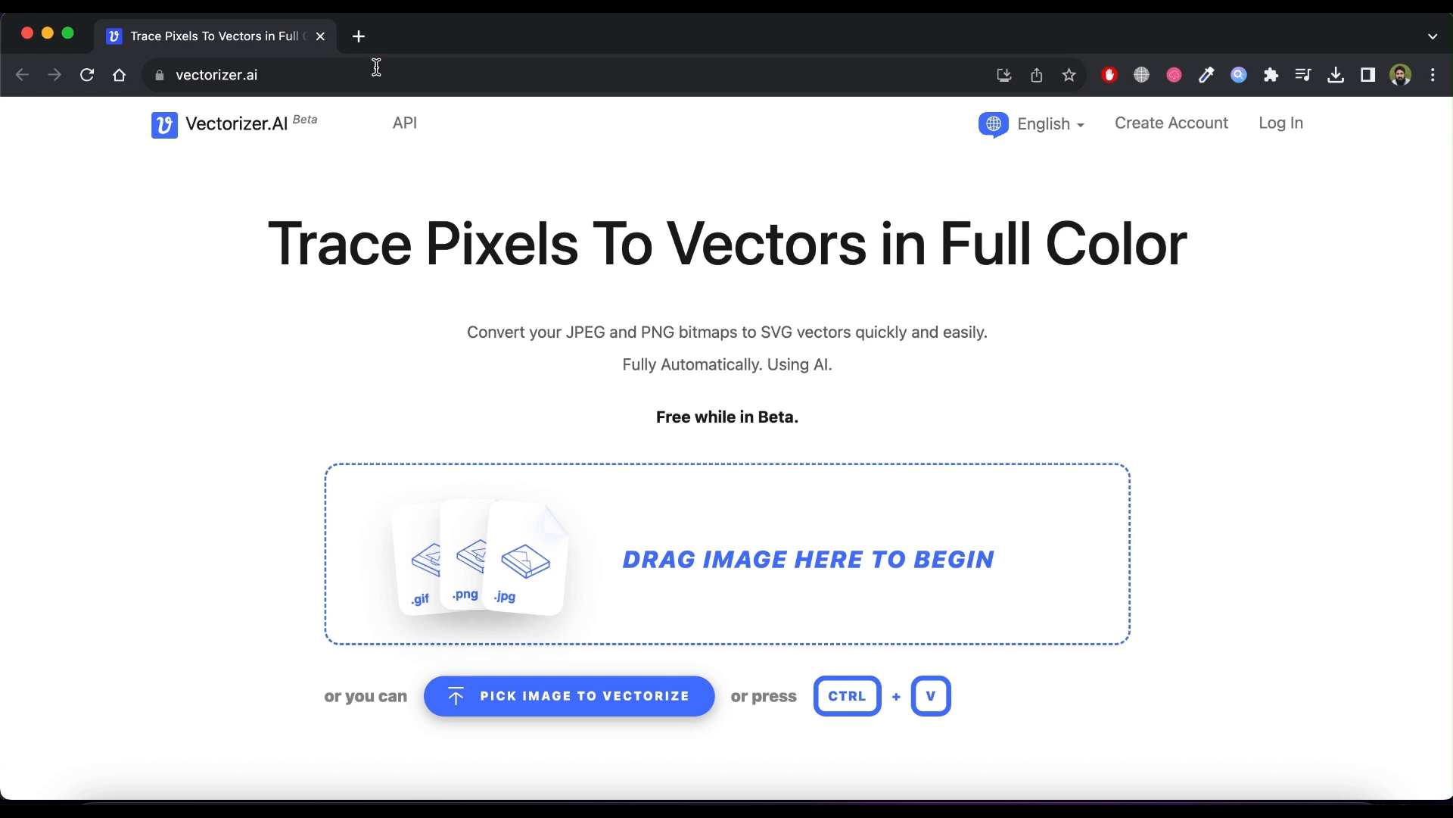
Switch to Vectorizer.AI and upload NECTAR.png from the Downloads folder for vectorizing.
drag(366, 72, 163, 76)
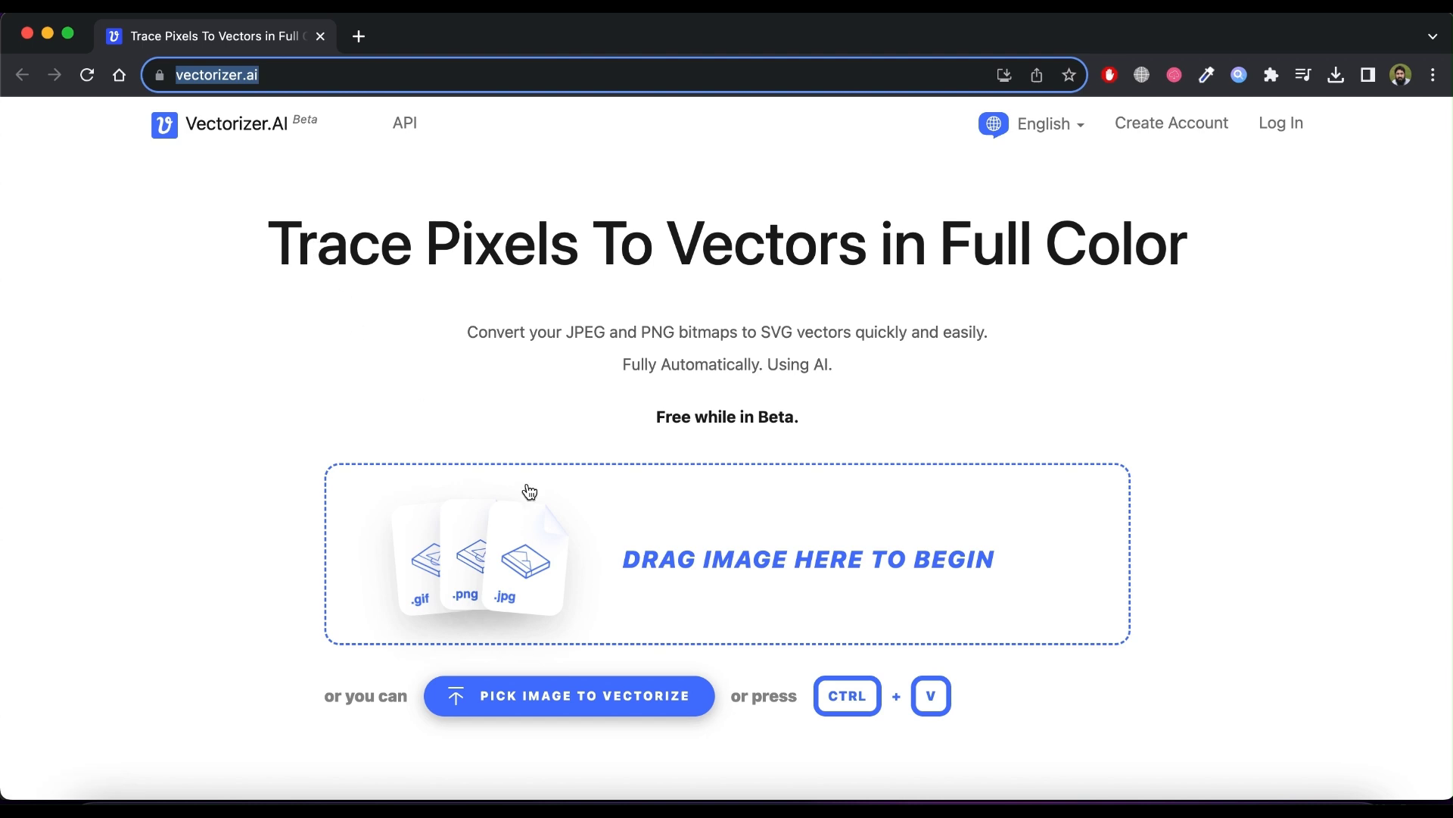
click(703, 569)
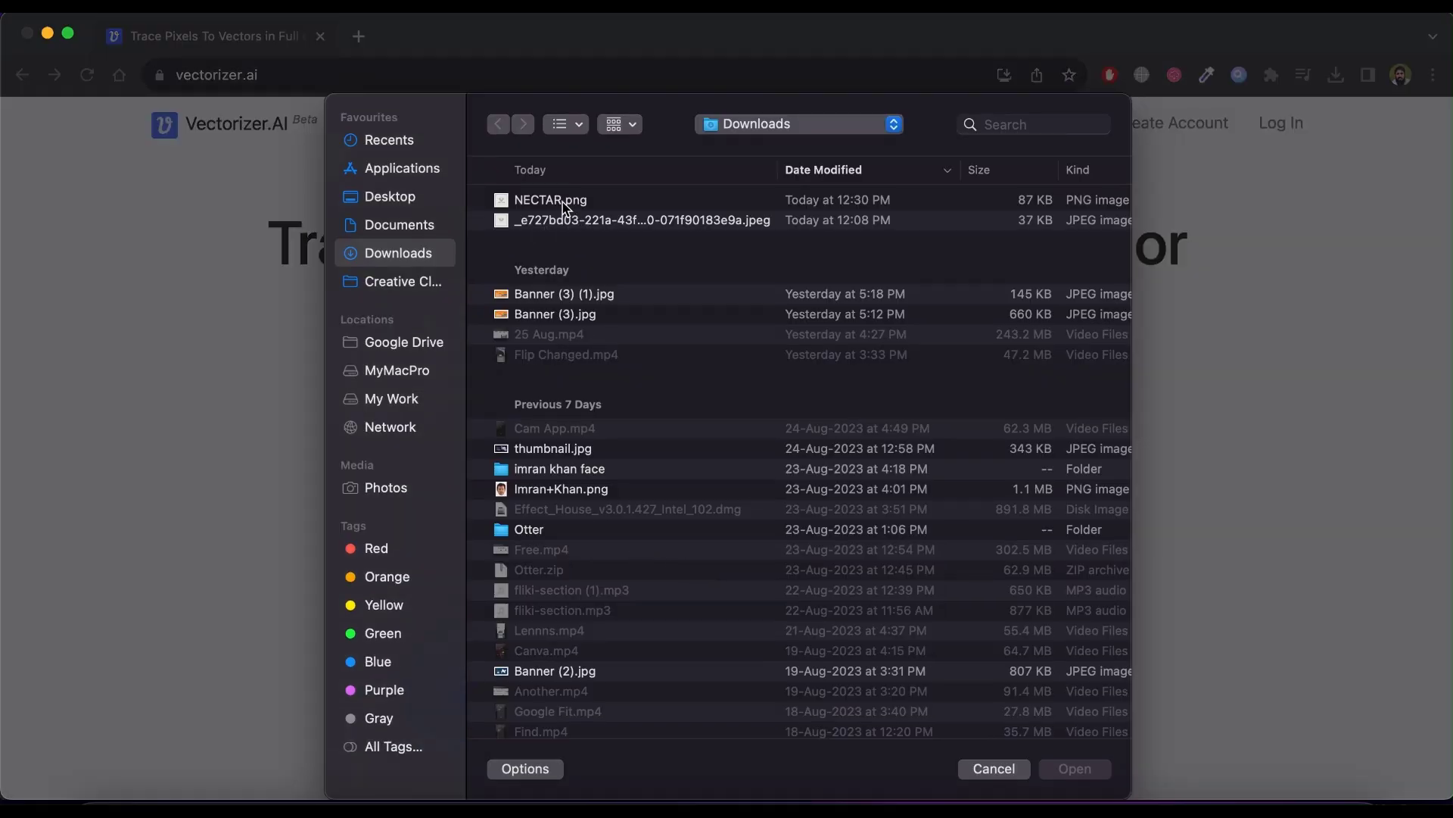
double_click(563, 201)
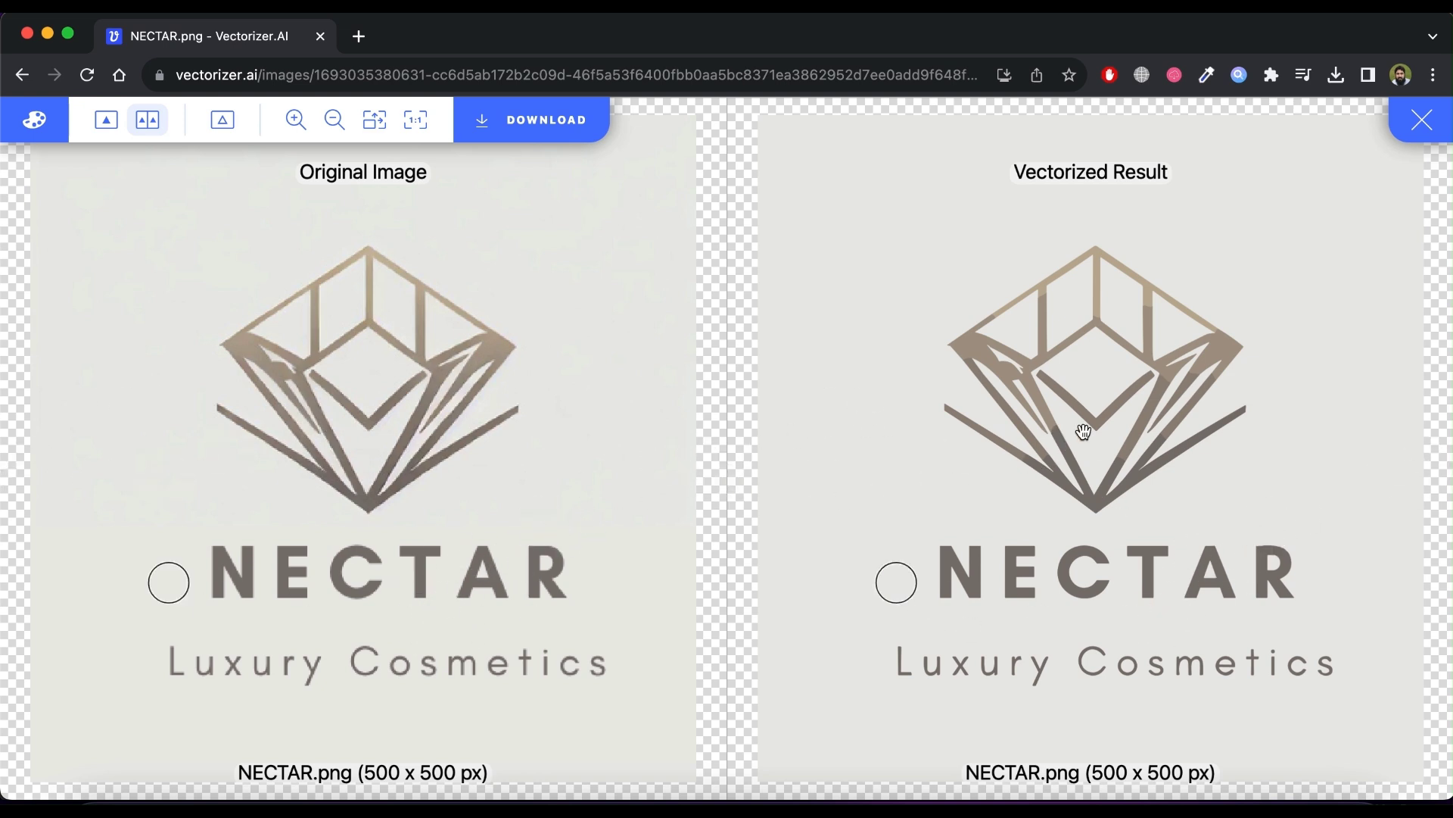
Download the vectorized NECTAR logo as an SVG 1.1 file with the Fill shapes draw style.
click(549, 144)
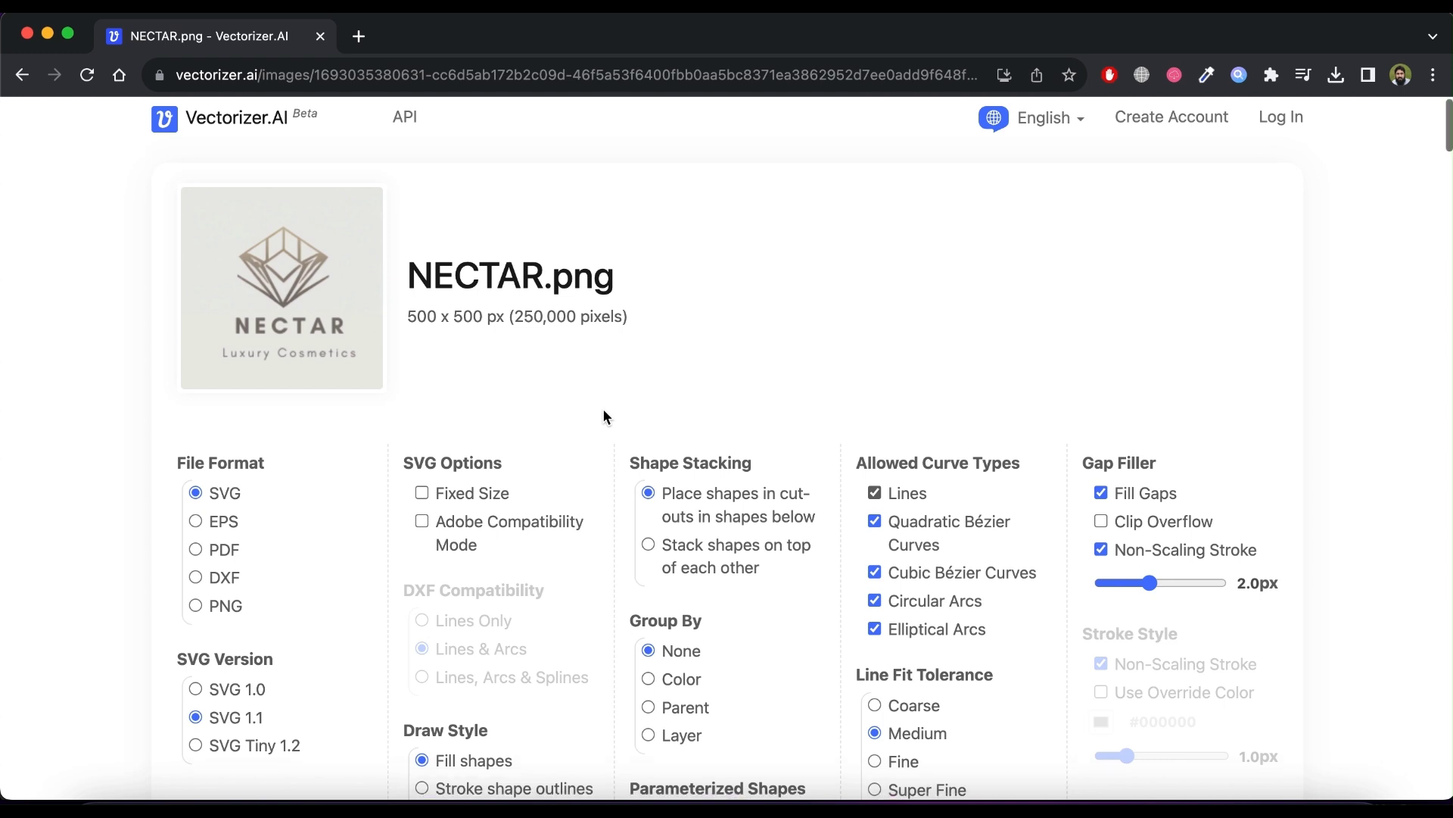
scroll(604, 416, down, 5)
scroll(602, 407, up, 2)
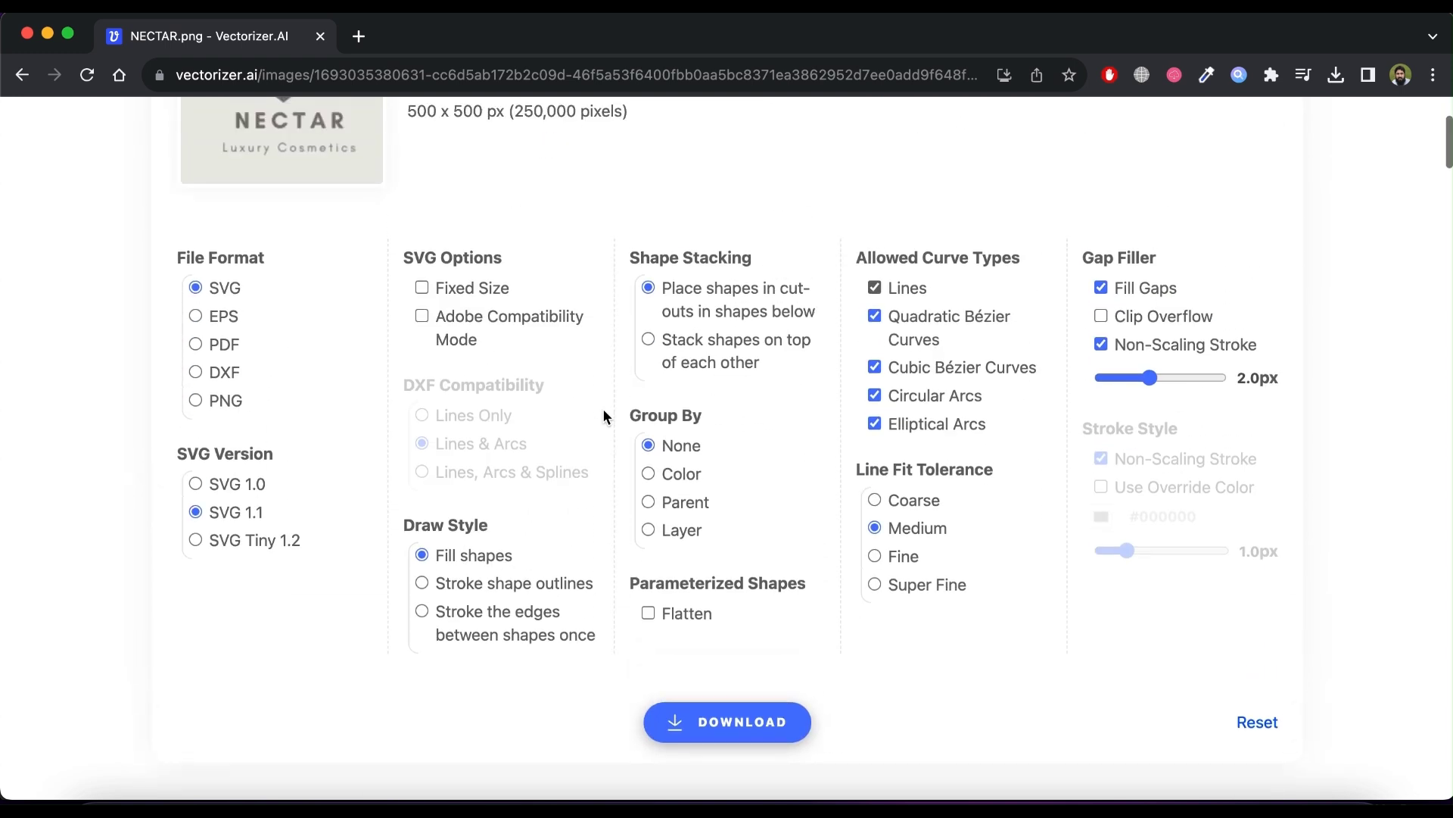
click(753, 722)
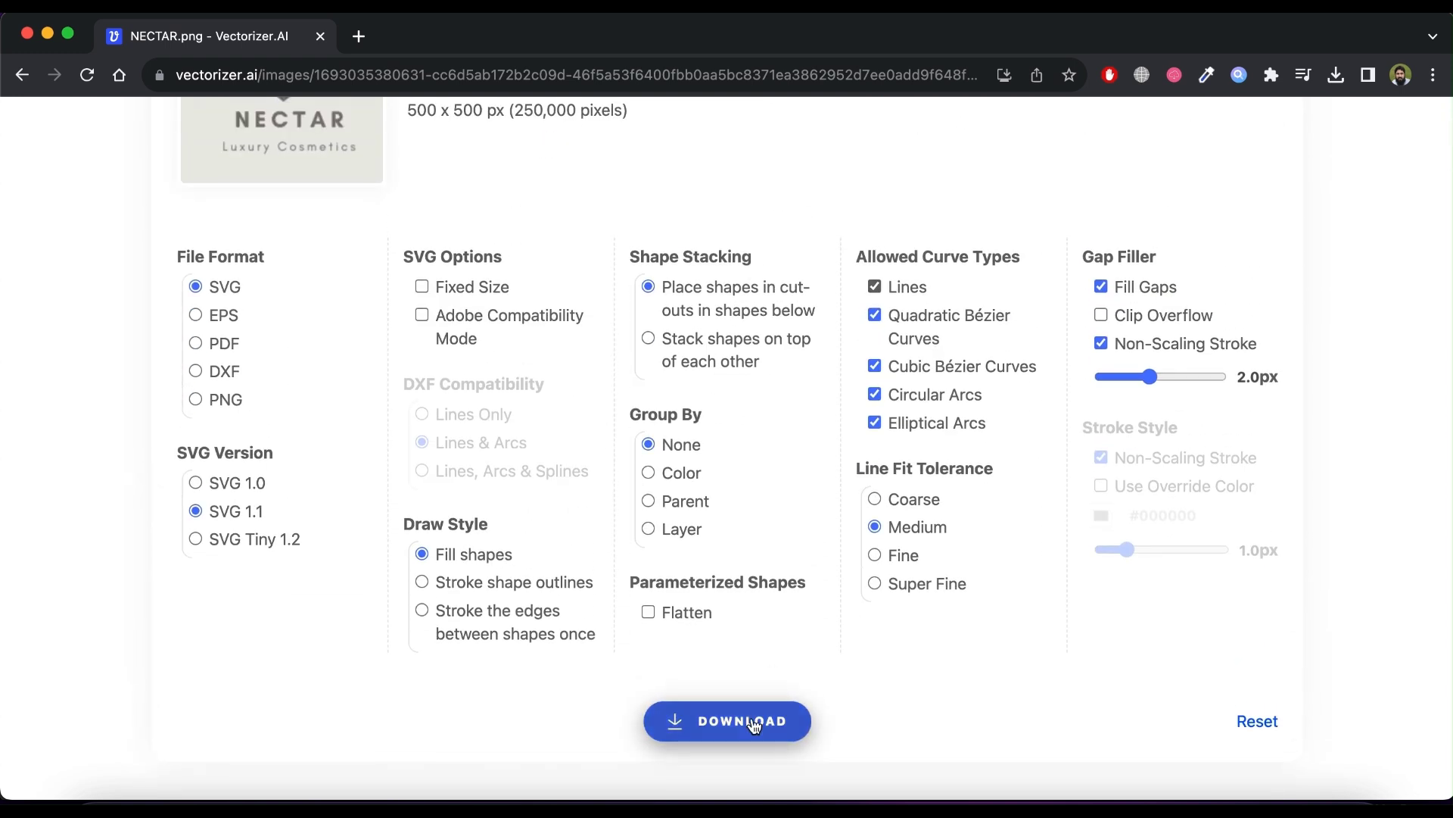